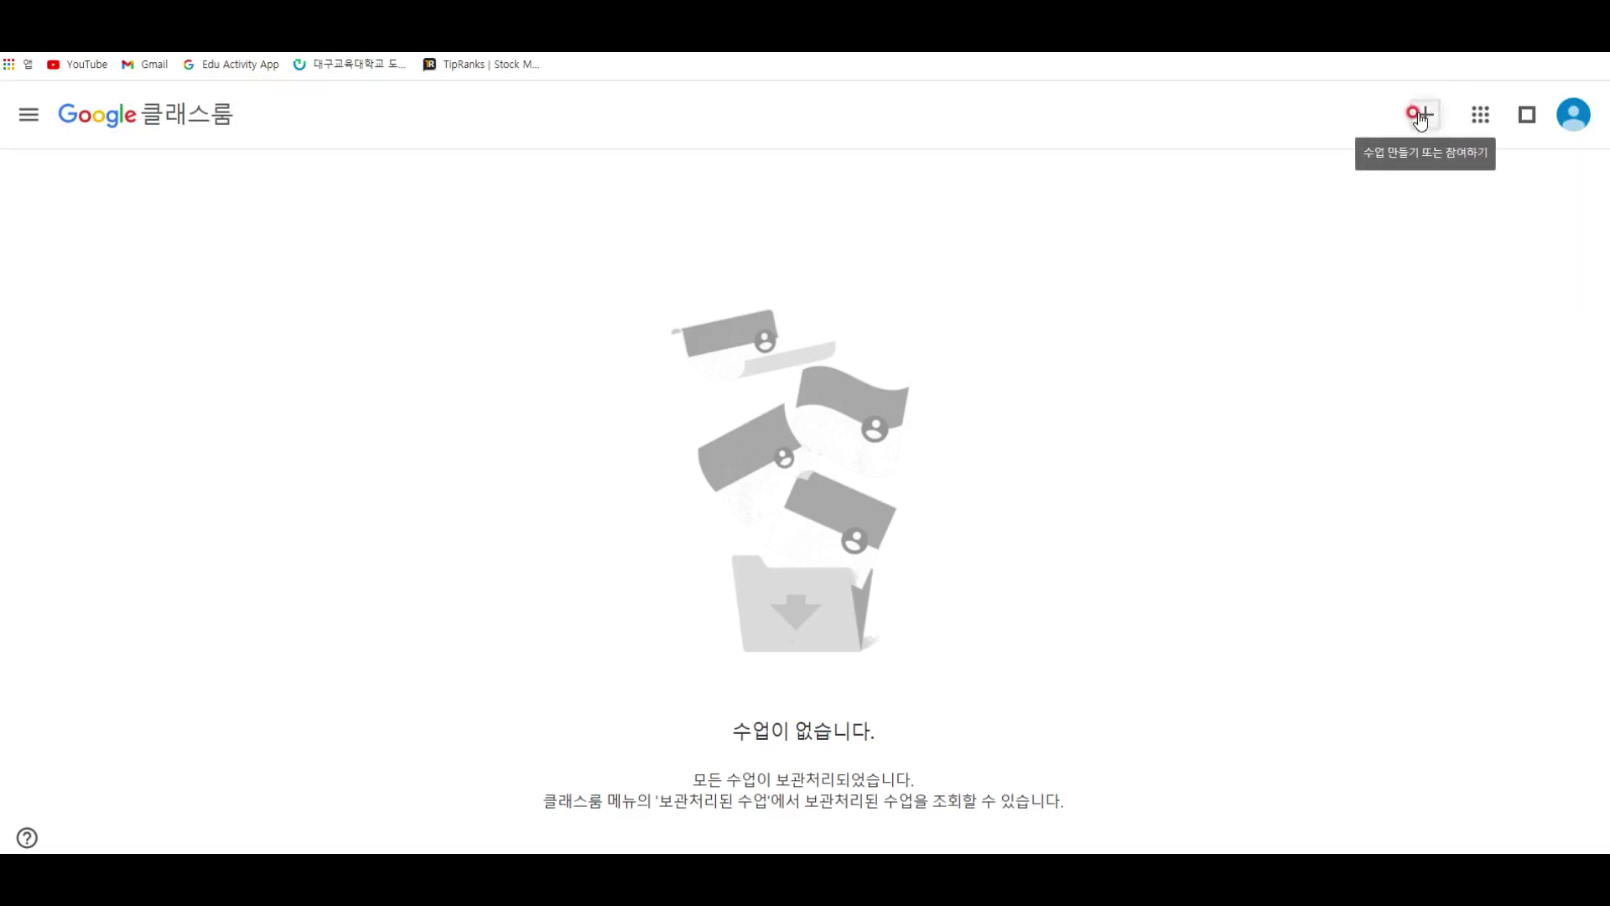
Step: Look through the Classroom navigation drawer, Google apps list and account panel
{"action": "left_click", "coordinate": [36, 119]}
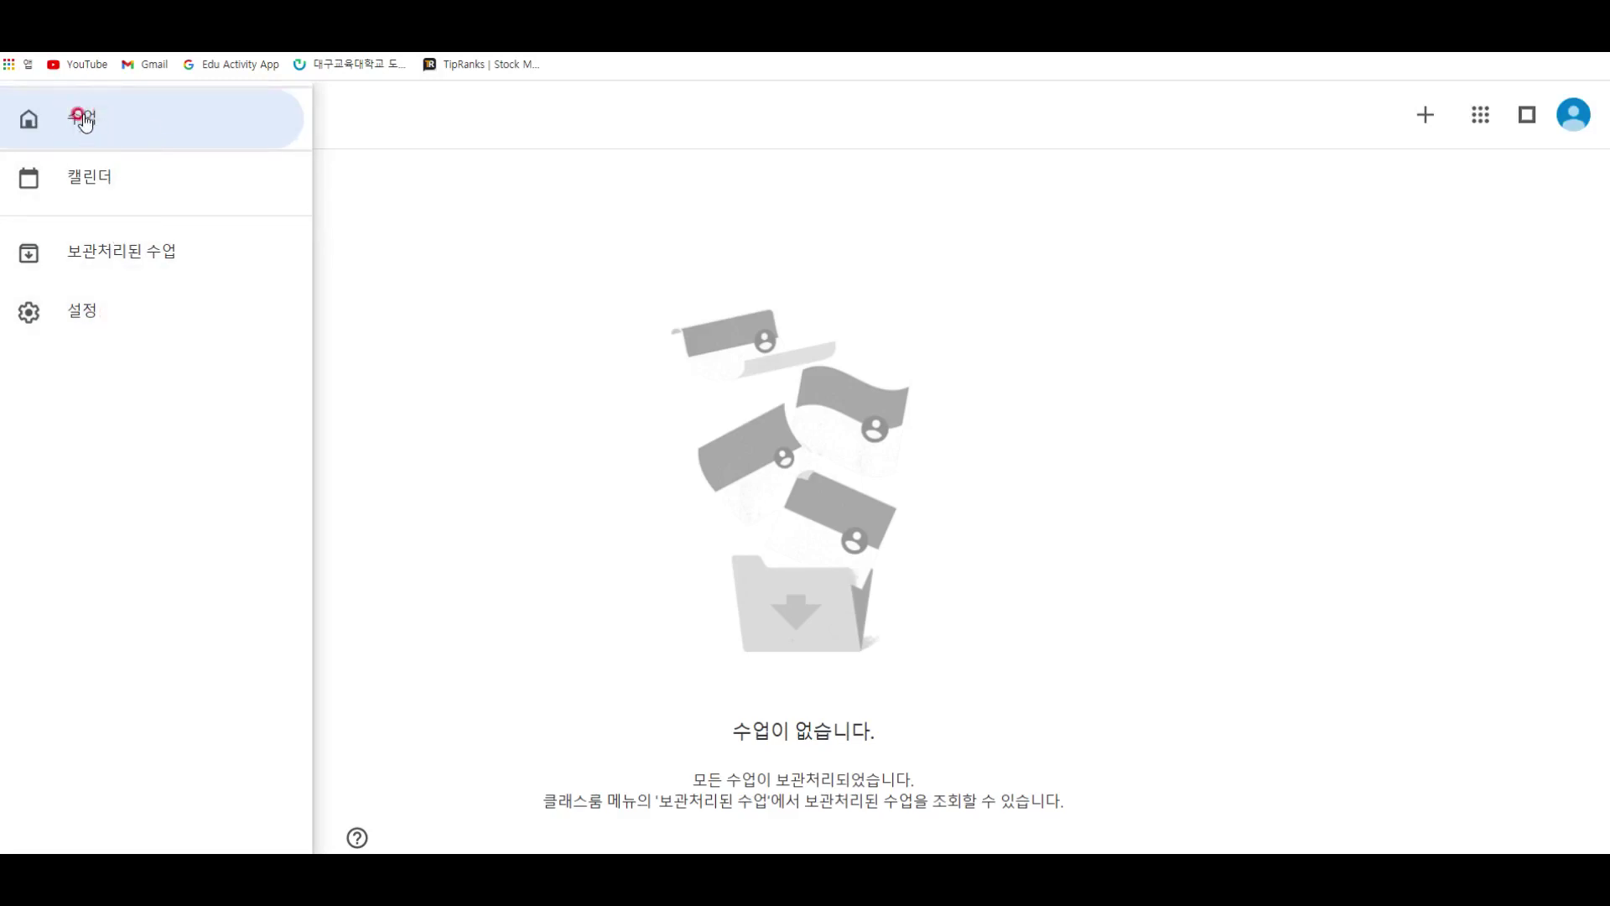
{"action": "left_click", "coordinate": [419, 284]}
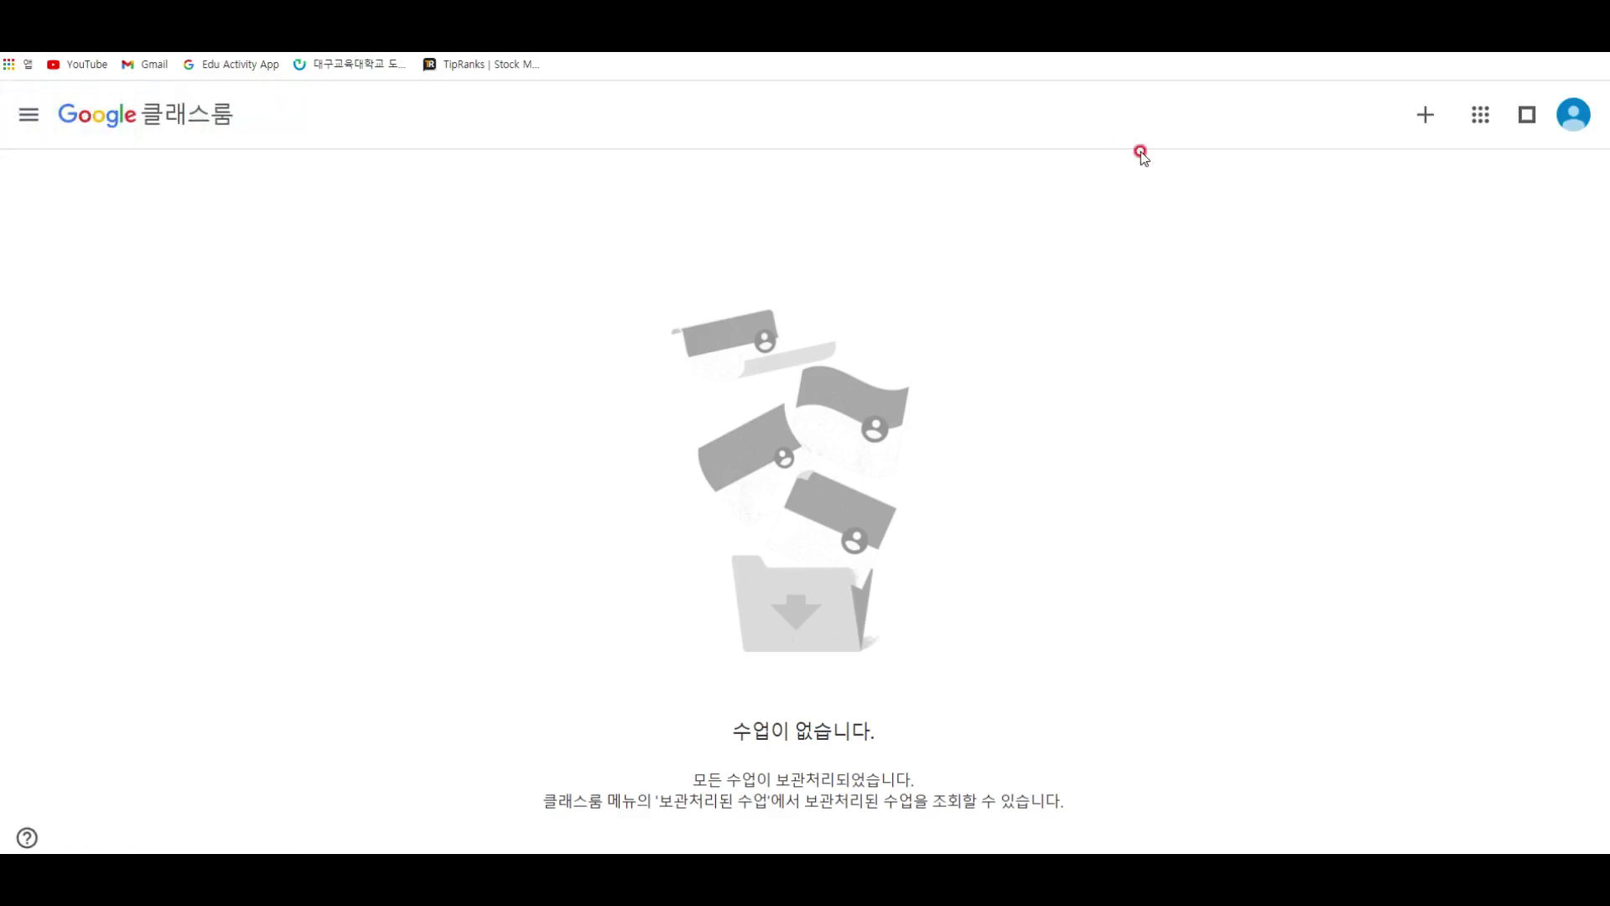
{"action": "left_click", "coordinate": [17, 123]}
{"action": "left_click", "coordinate": [693, 287]}
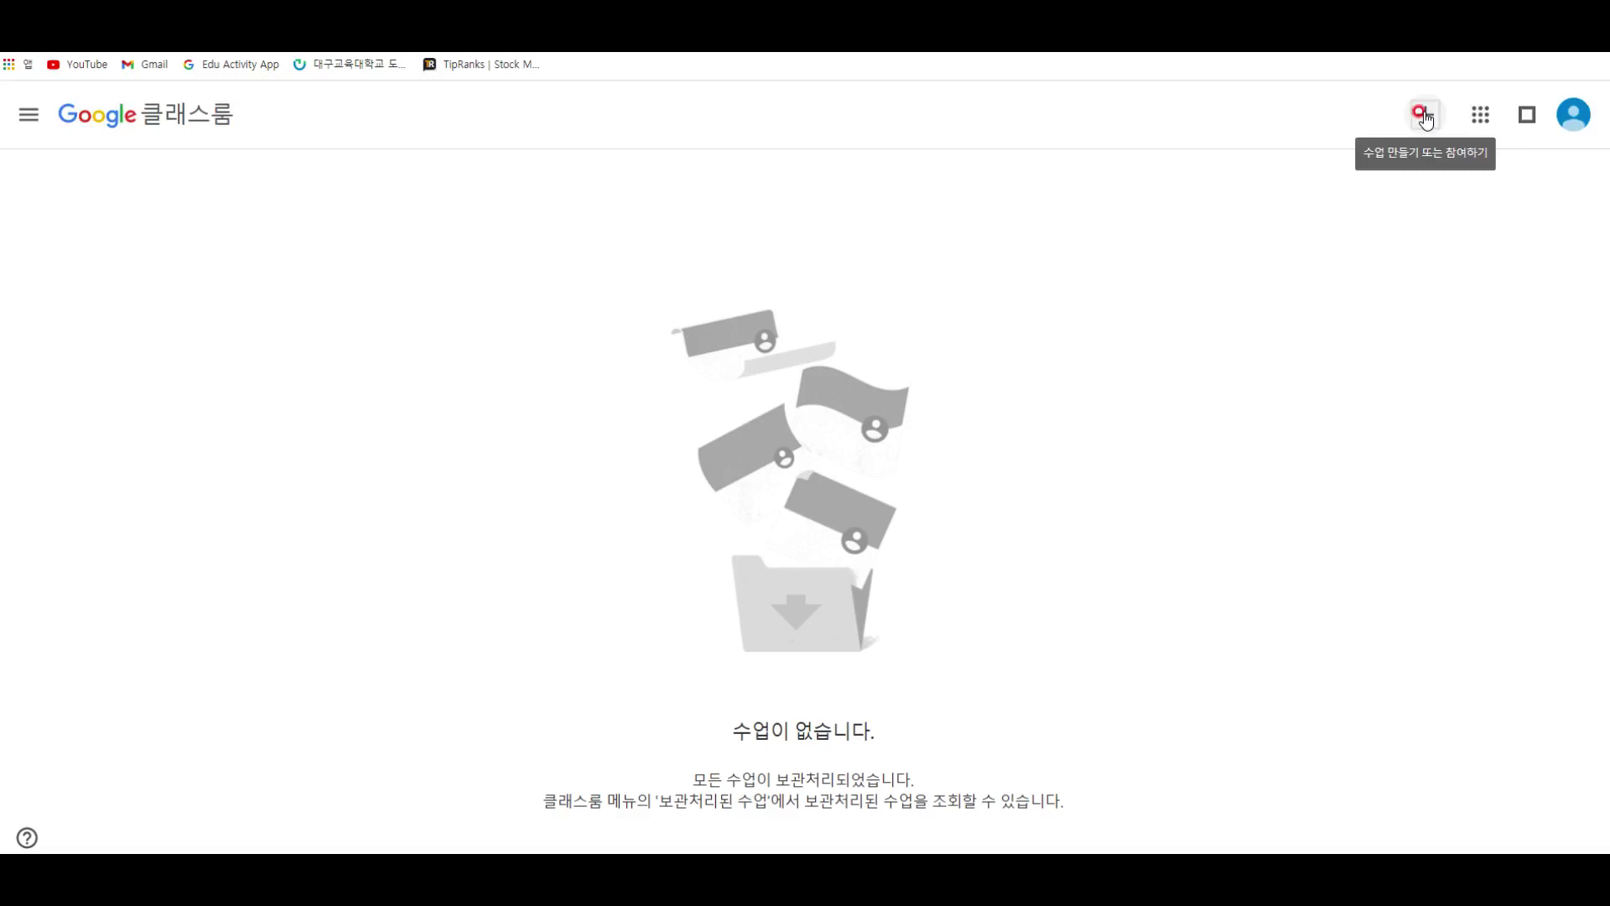
{"action": "left_click", "coordinate": [1479, 119]}
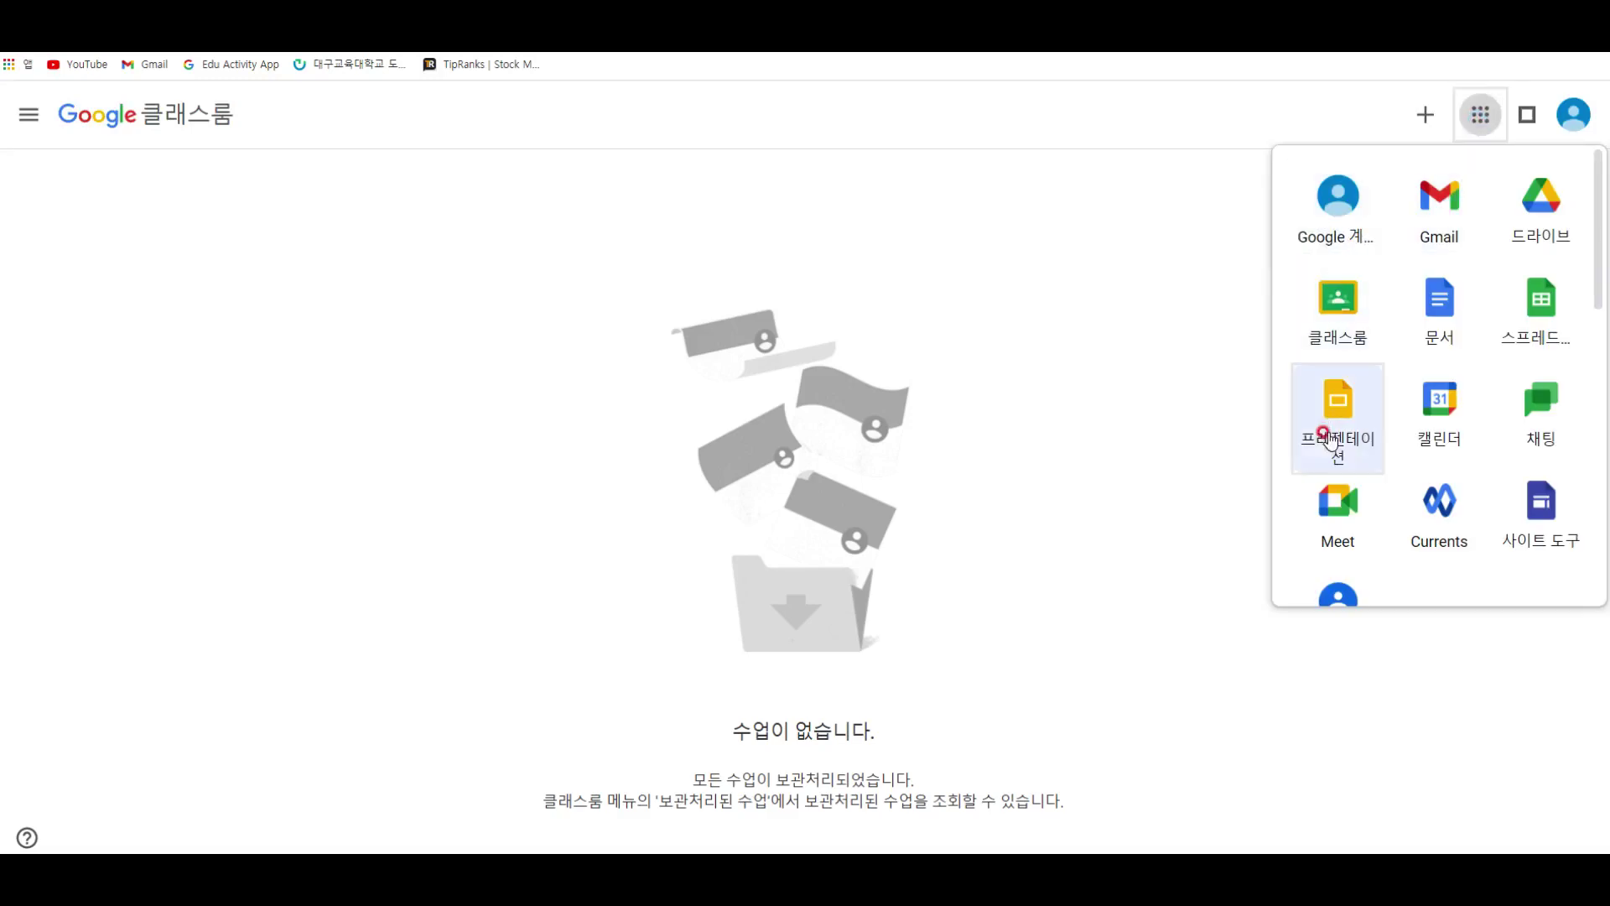
{"action": "scroll", "coordinate": [1331, 442], "scroll_direction": "down", "scroll_amount": 9}
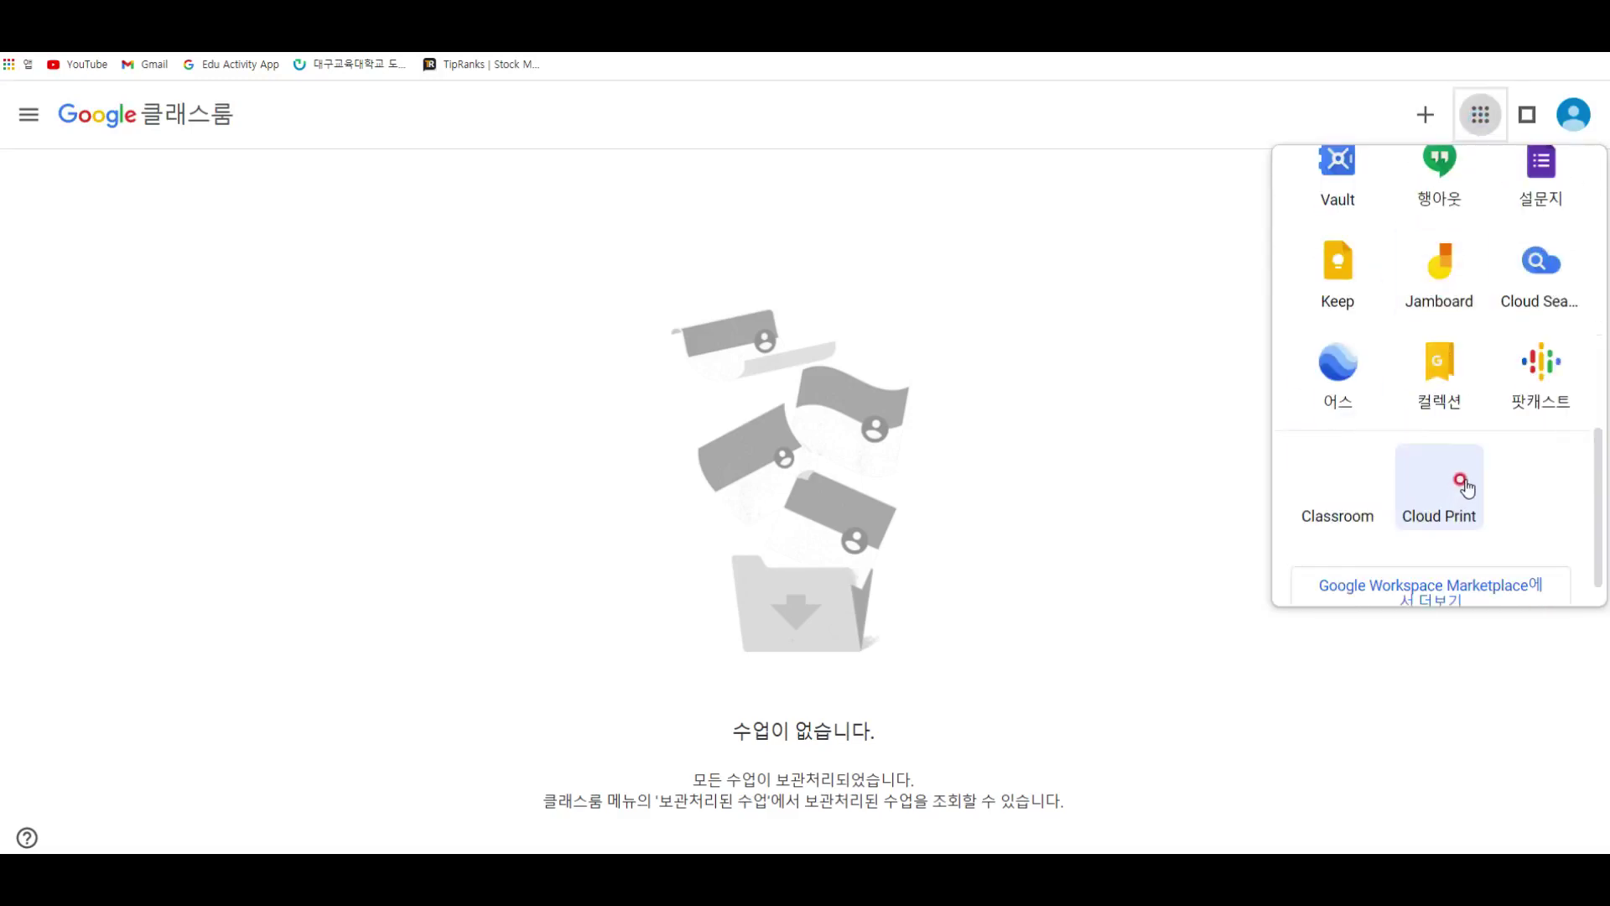
{"action": "left_click", "coordinate": [1231, 425]}
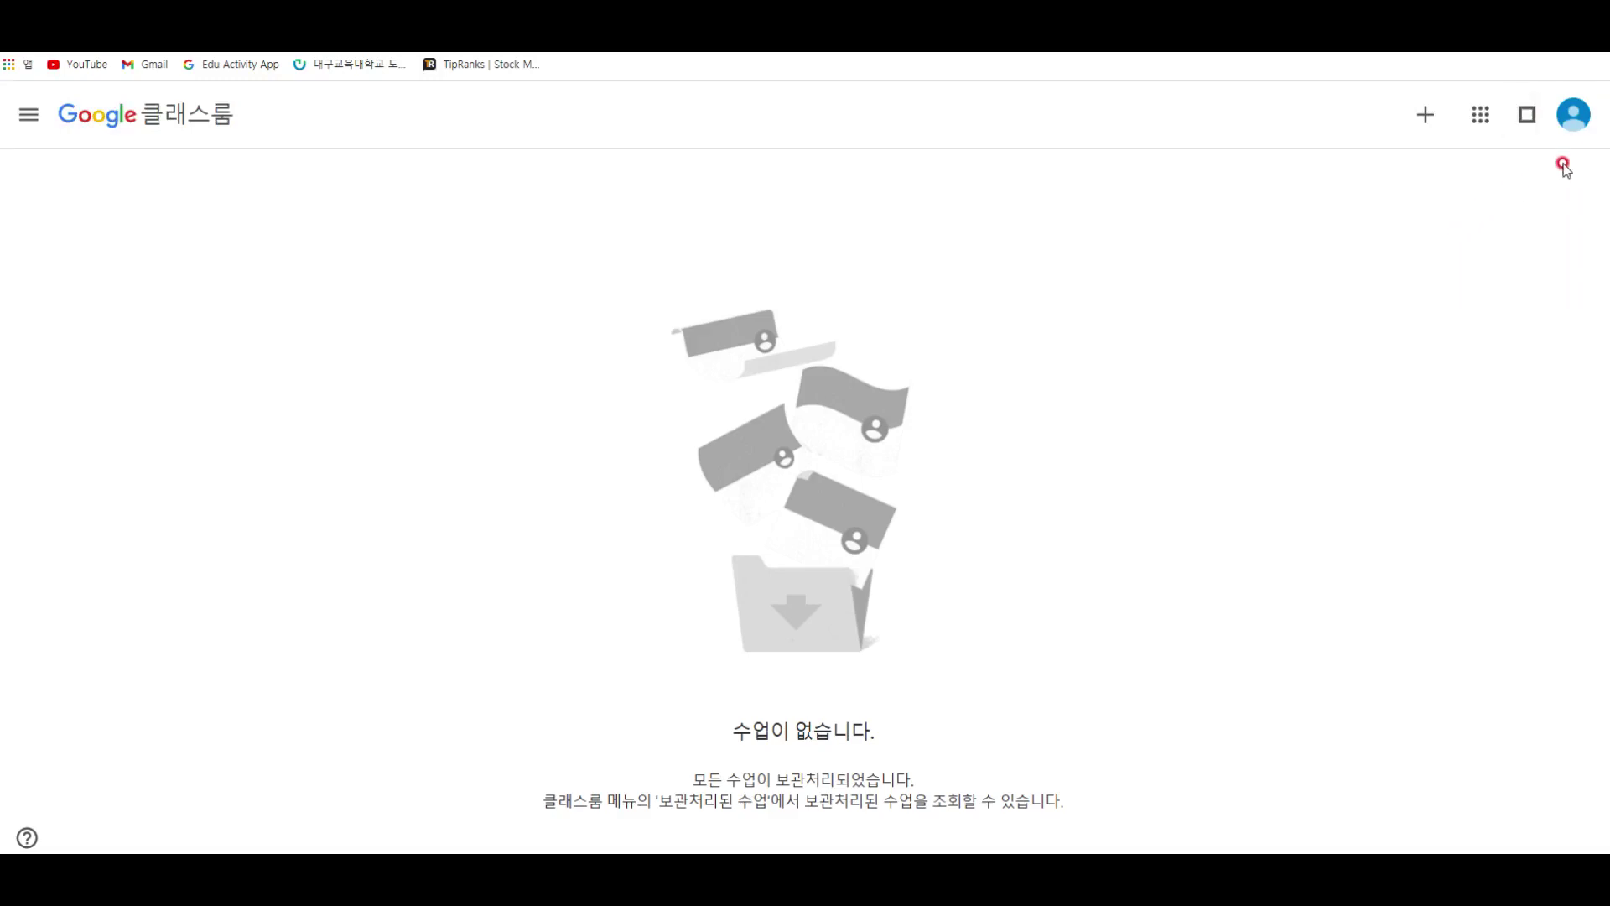
{"action": "left_click", "coordinate": [1582, 119]}
{"action": "left_click", "coordinate": [1104, 333]}
Step: Start a new class and enter the class name 평택새빛초등학교 6학년 1학기 과학
{"action": "left_click", "coordinate": [1425, 118]}
{"action": "left_click", "coordinate": [1360, 195]}
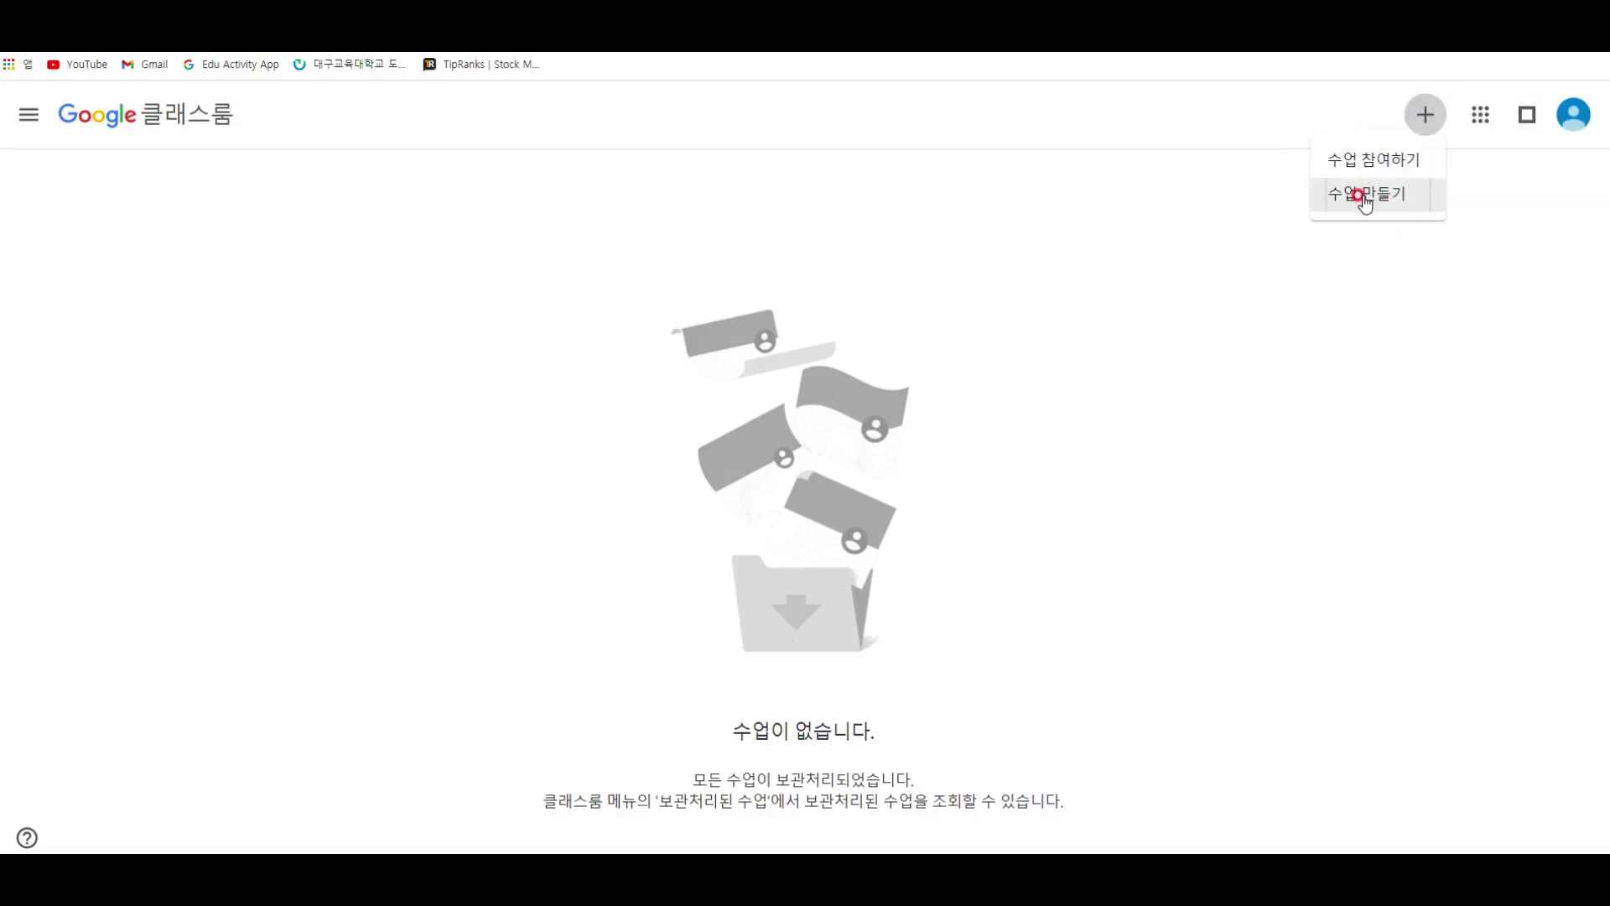
{"action": "left_click", "coordinate": [1374, 162]}
{"action": "left_click", "coordinate": [1375, 196]}
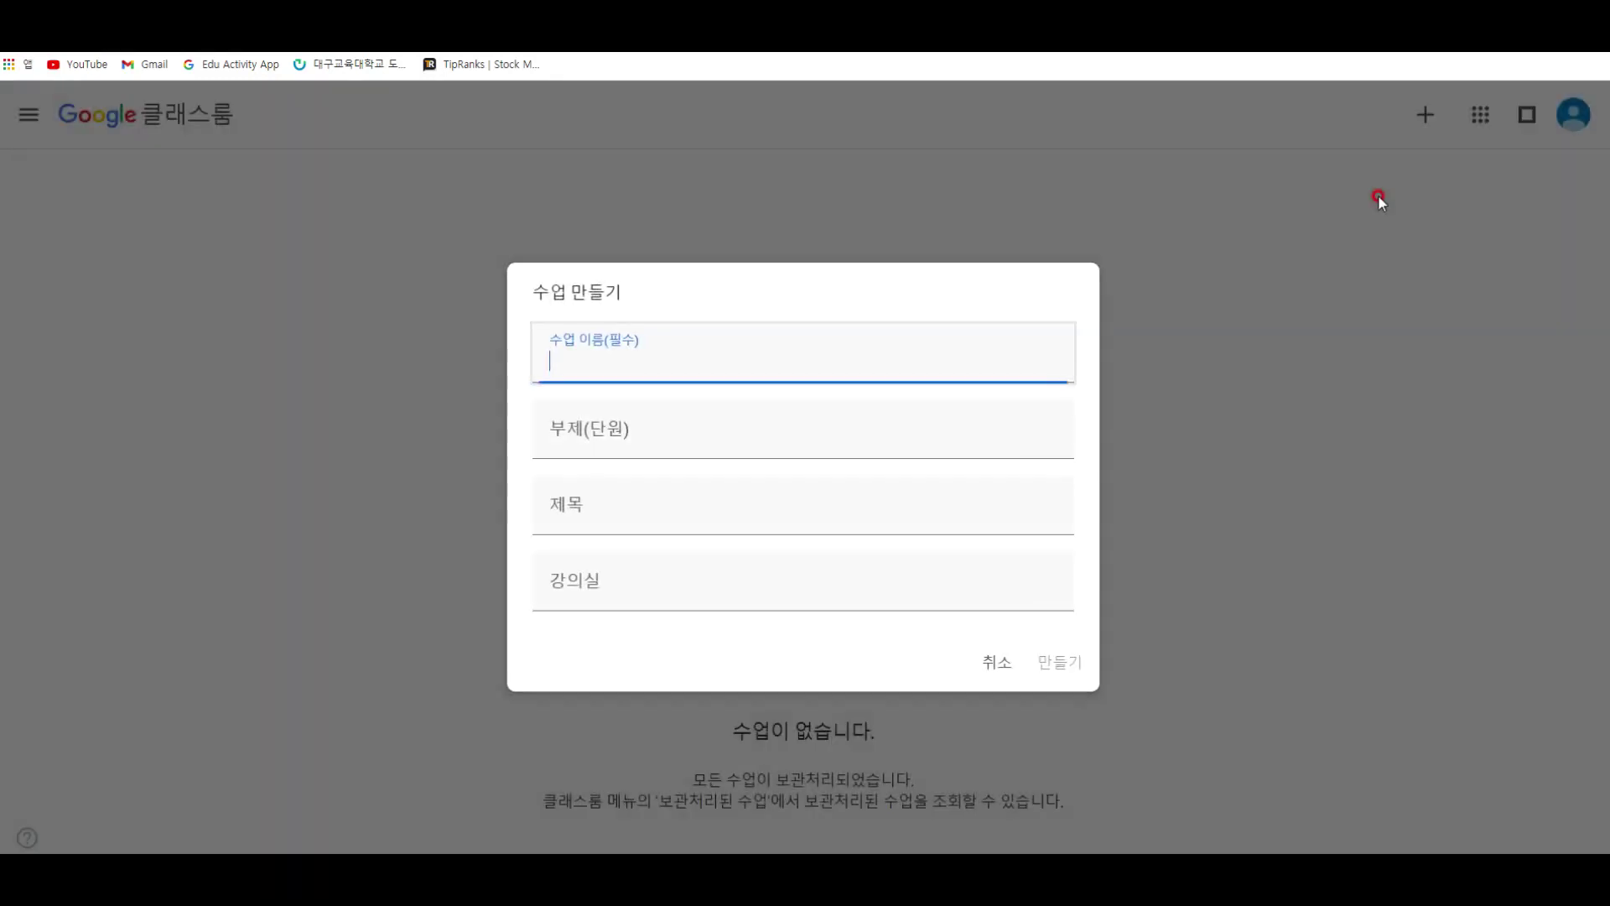
{"action": "left_click", "coordinate": [767, 361]}
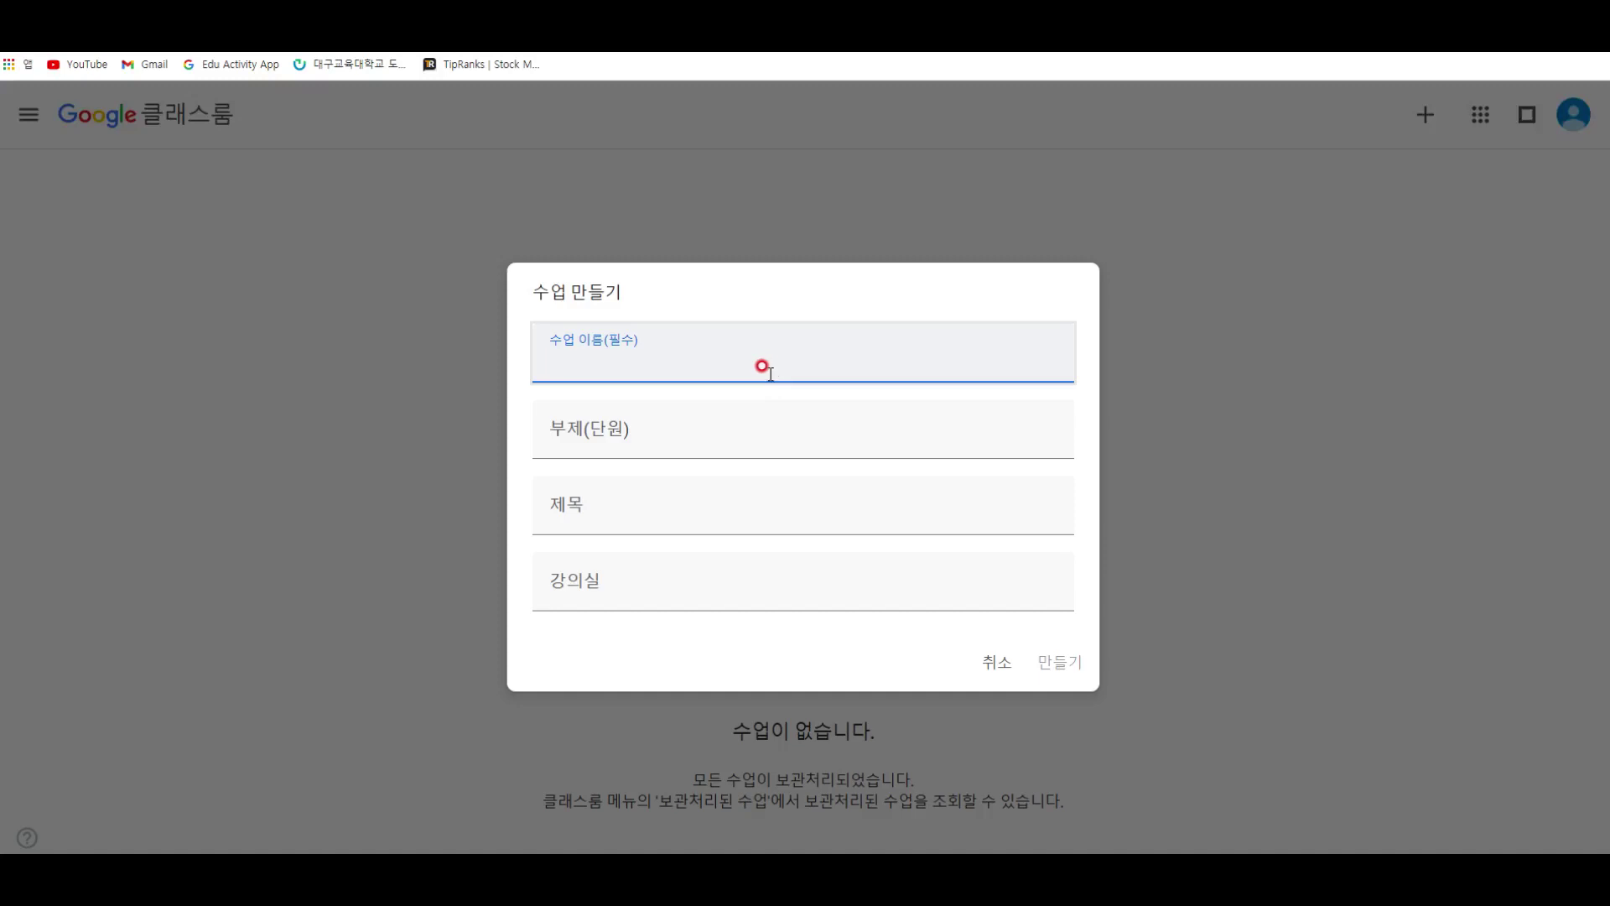
{"action": "key", "text": "Tab"}
{"action": "key", "text": "Tab"}
{"action": "key", "text": "Tab"}
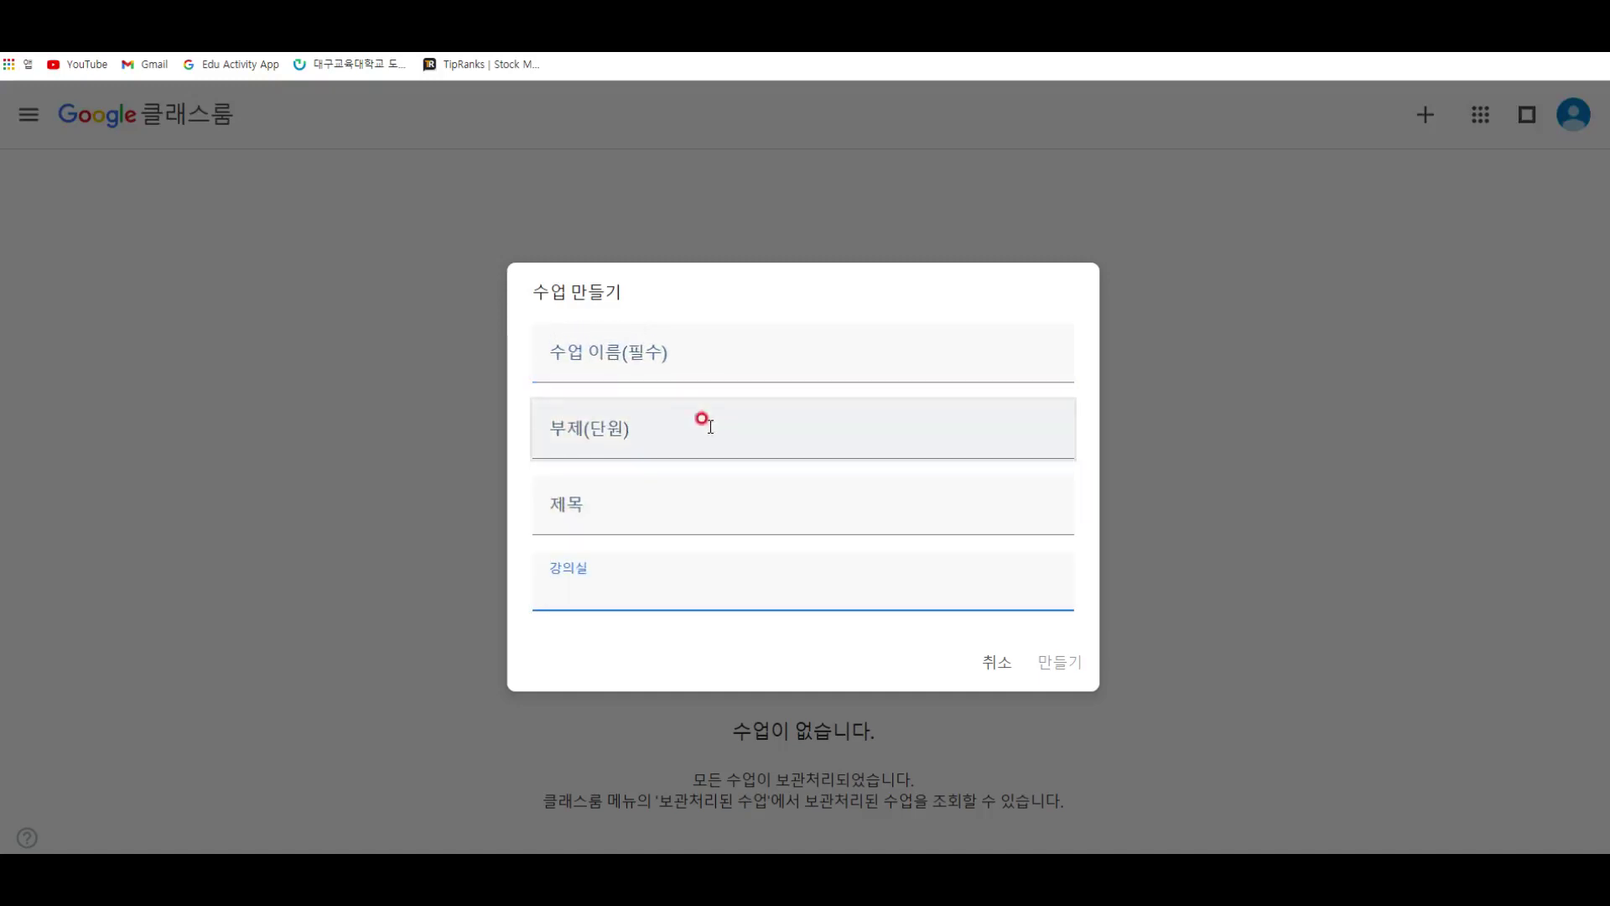
{"action": "left_click", "coordinate": [694, 358]}
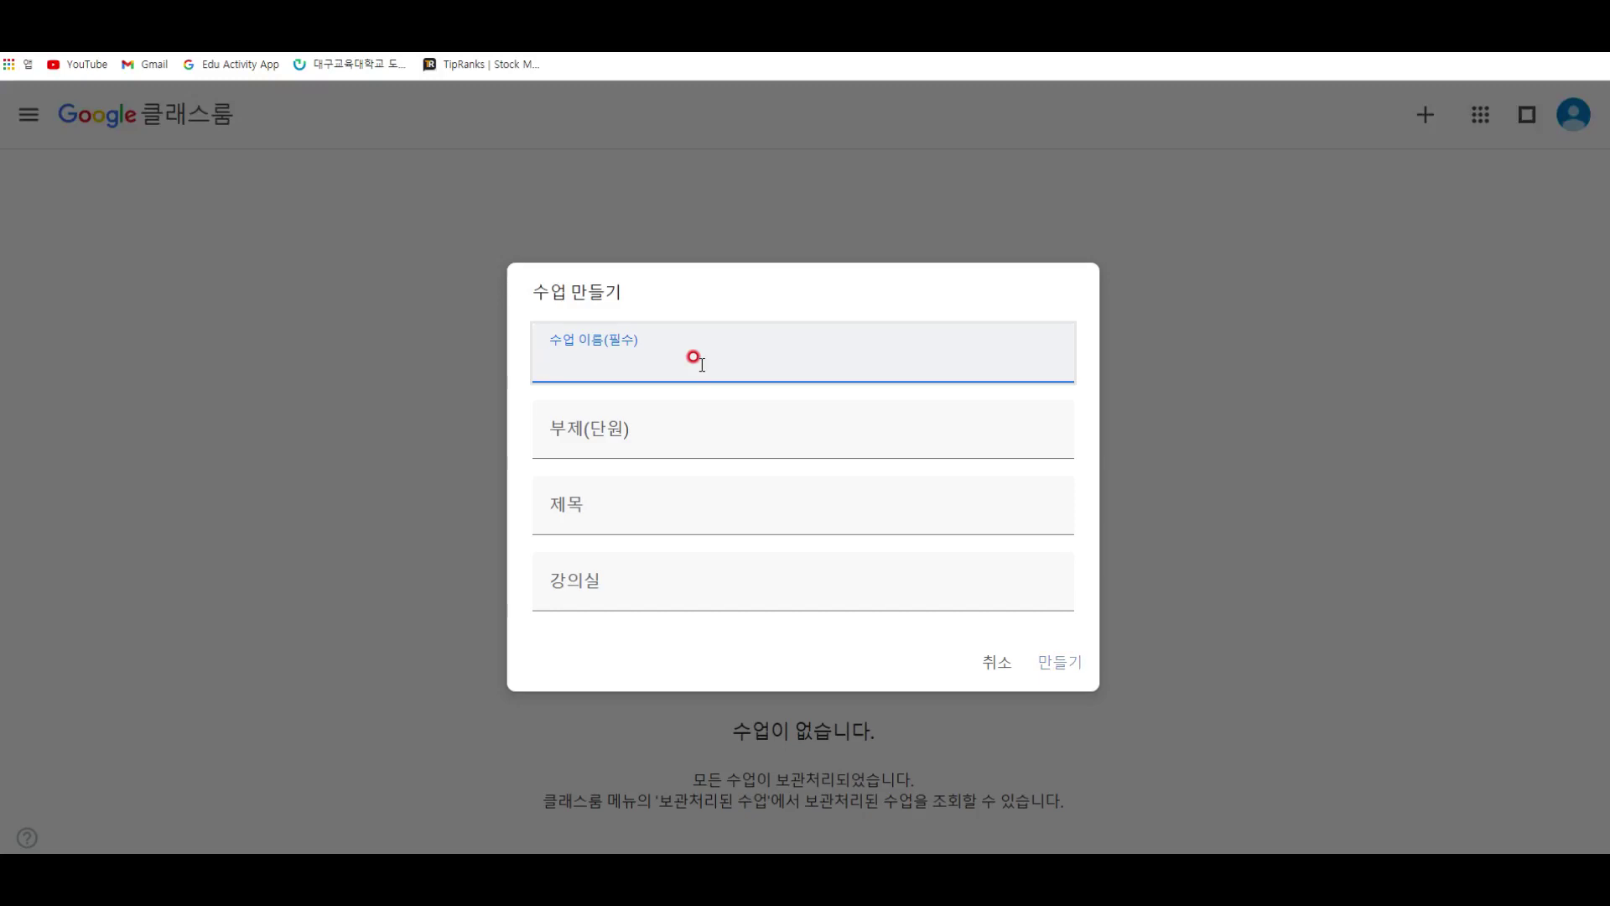
{"action": "type", "text": "평택새빛"}
{"action": "type", "text": "초등앟ㄱ그"}
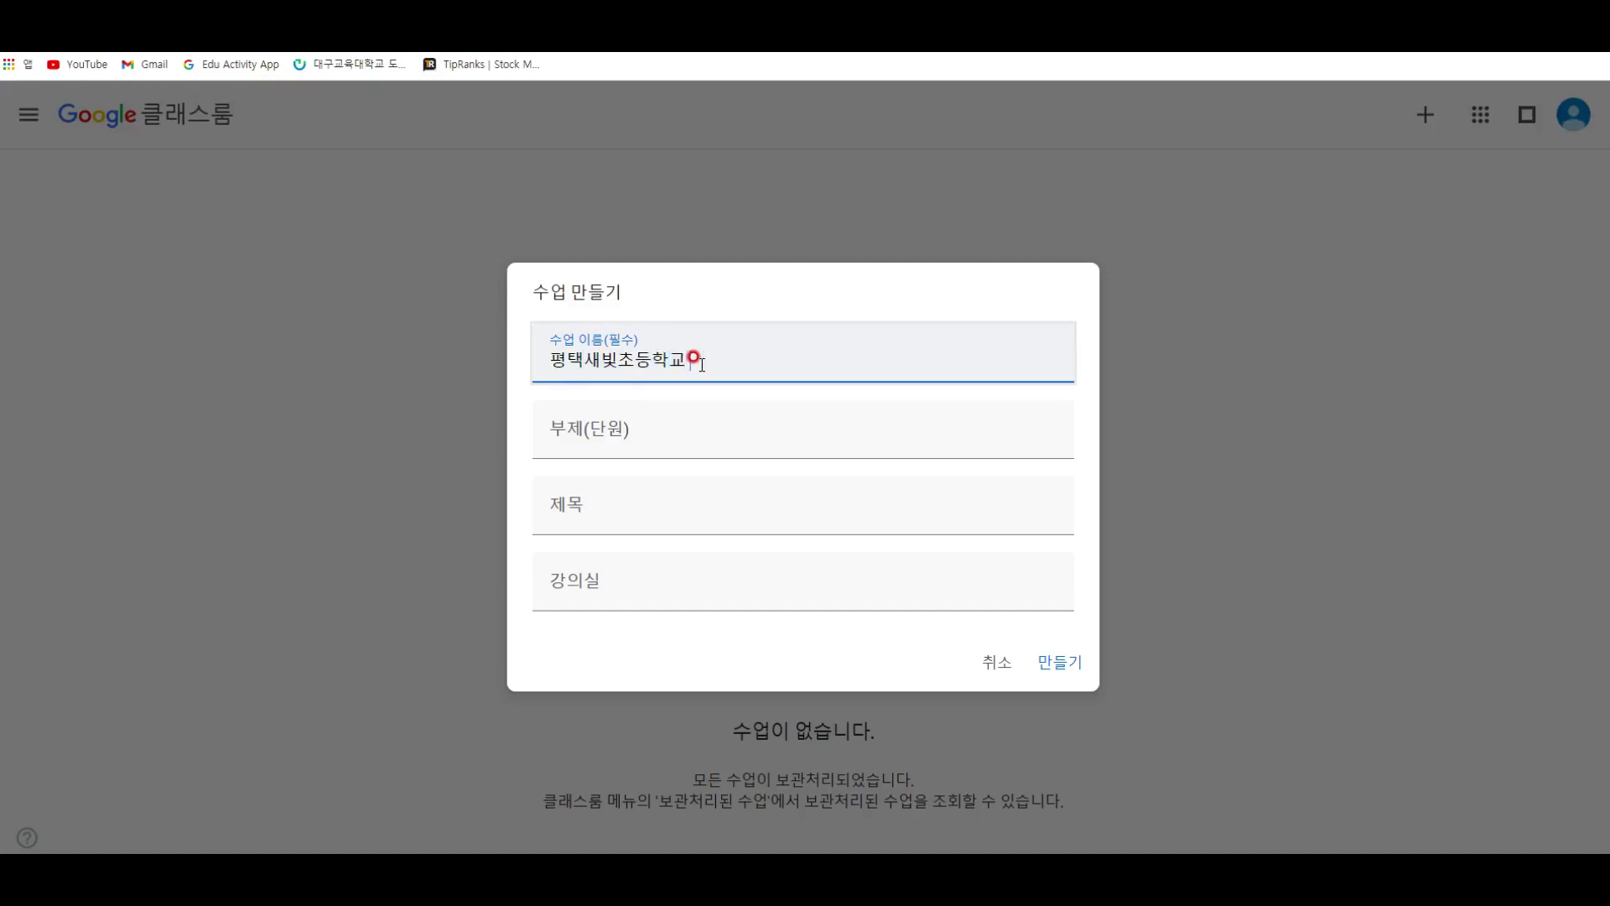
{"action": "type", "text": "기 괄"}
Step: Add the teacher's section line, subject 과학수업 and room 과학실, then create the class
{"action": "key", "text": "Tab"}
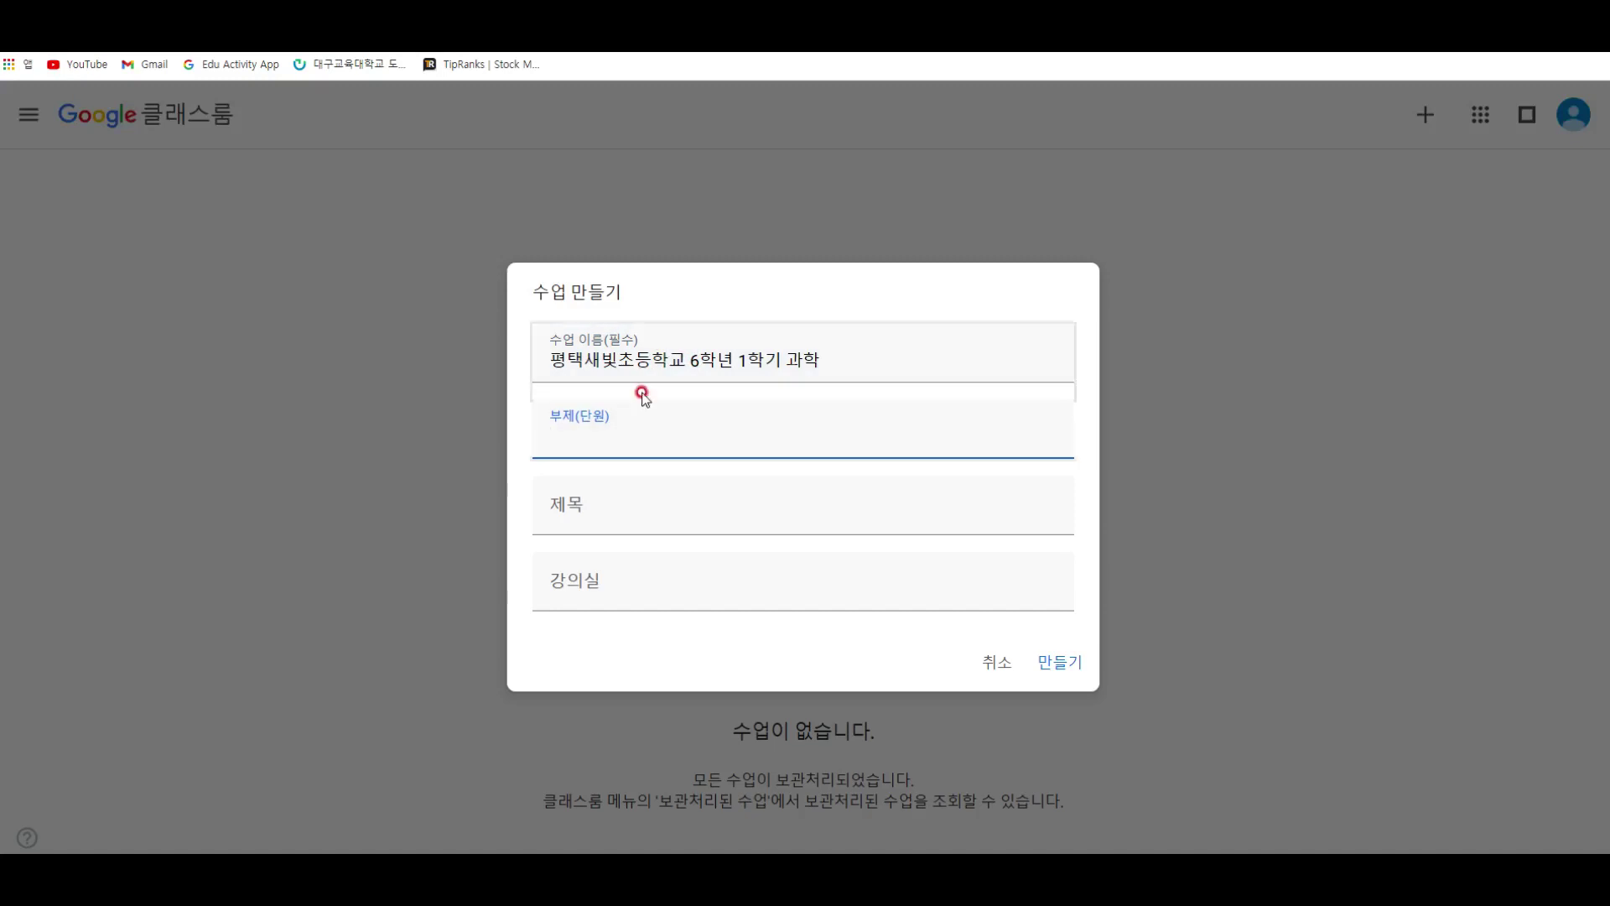
{"action": "left_click", "coordinate": [540, 353]}
{"action": "left_click", "coordinate": [735, 428]}
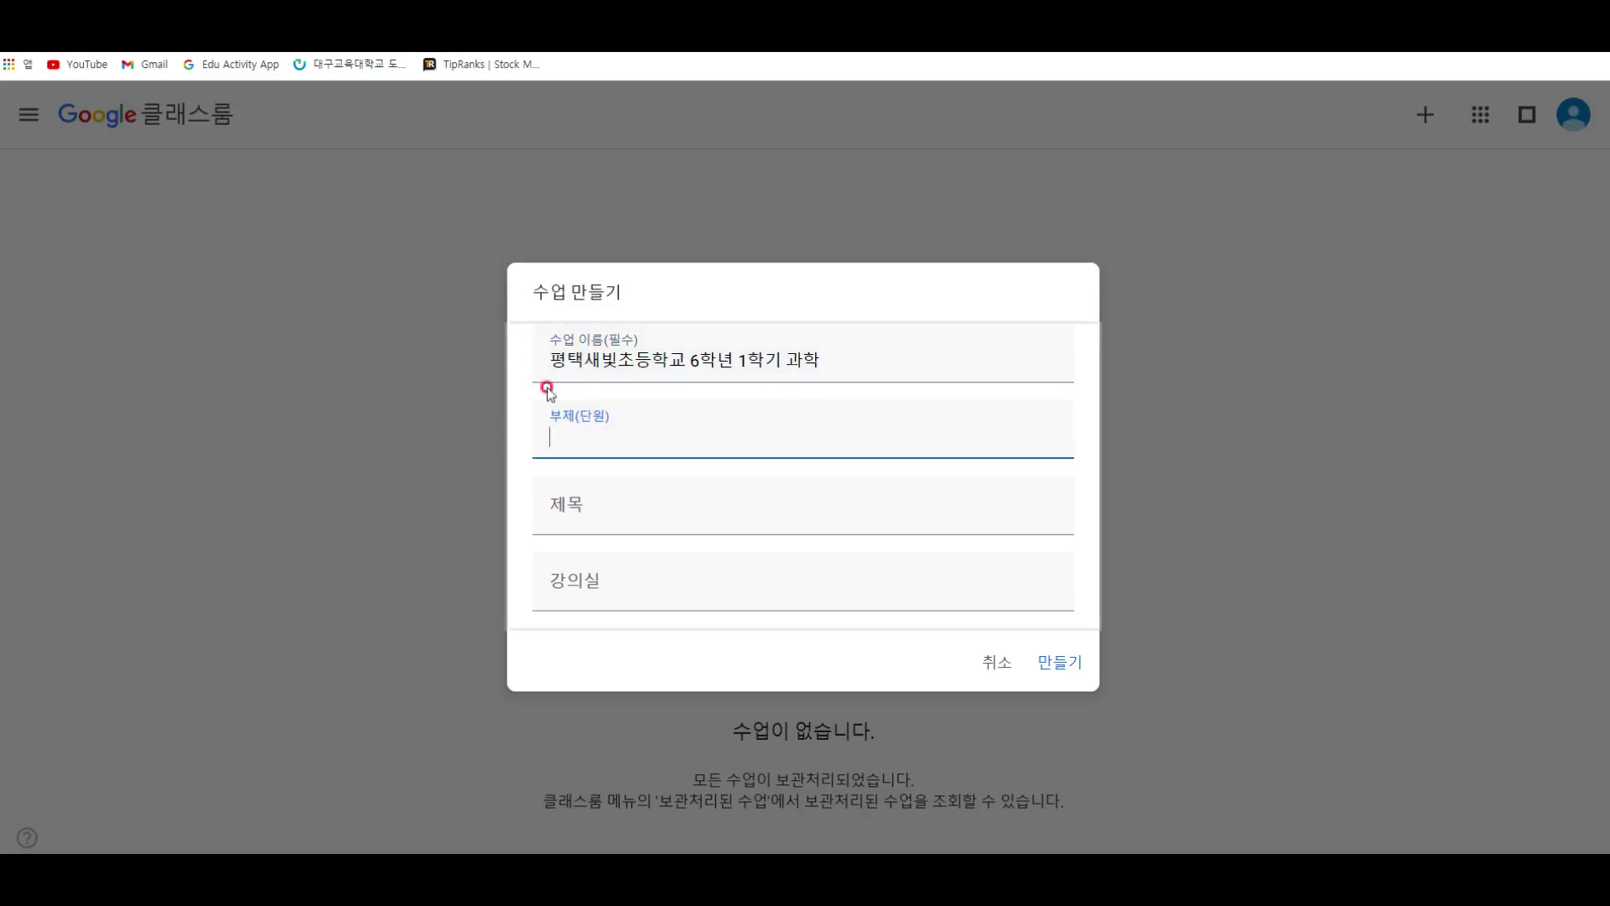
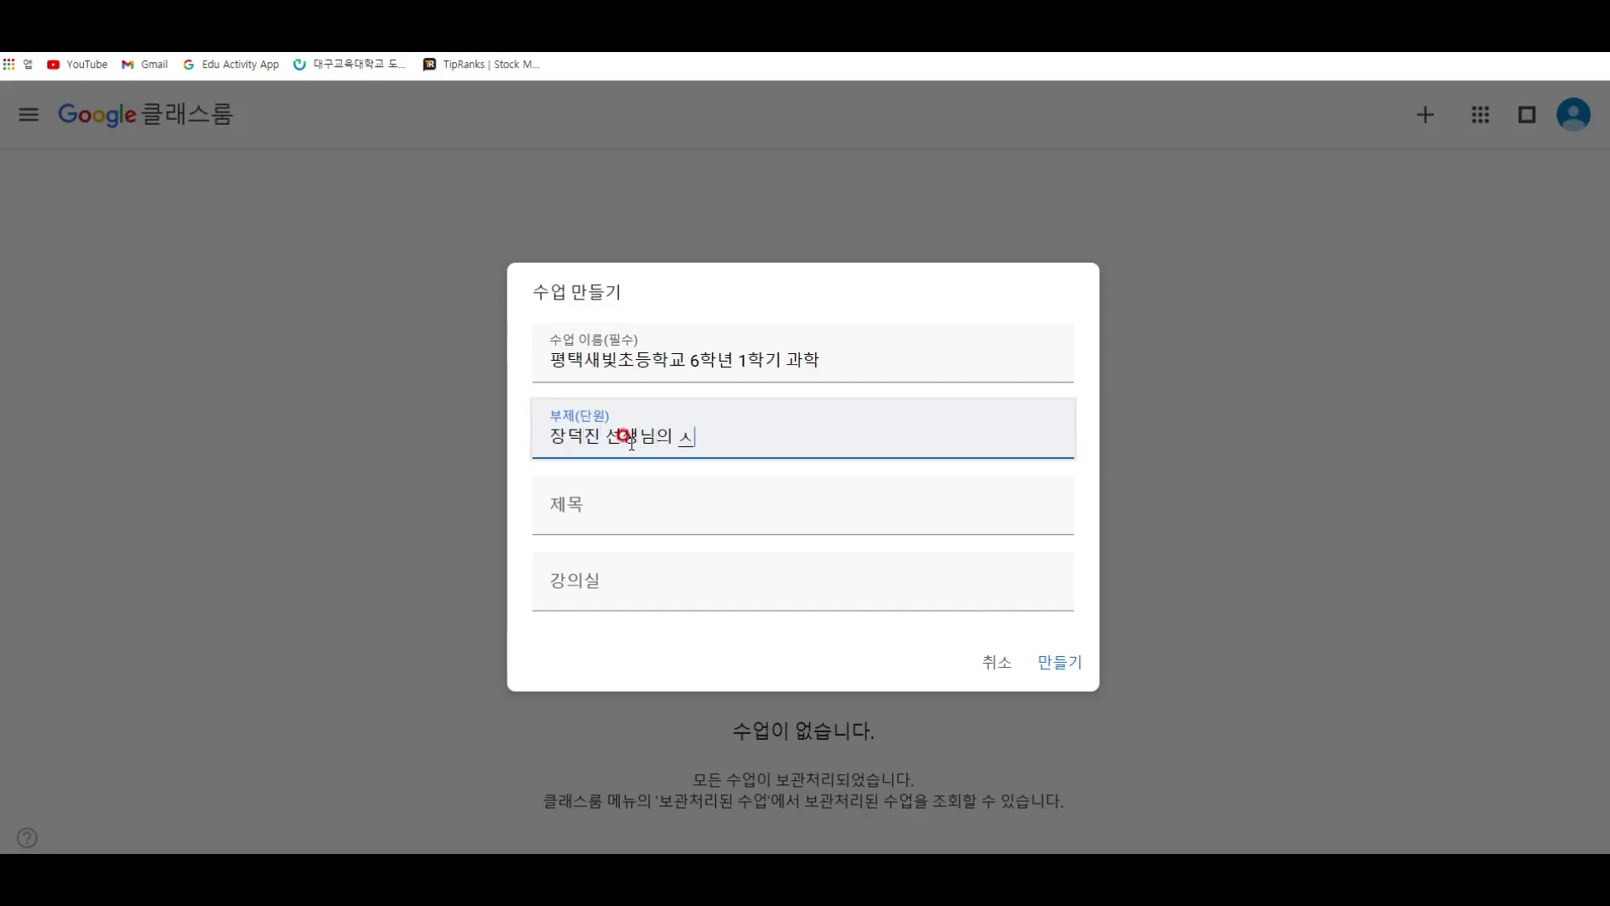
{"action": "type", "text": "수업"}
{"action": "left_click", "coordinate": [726, 512]}
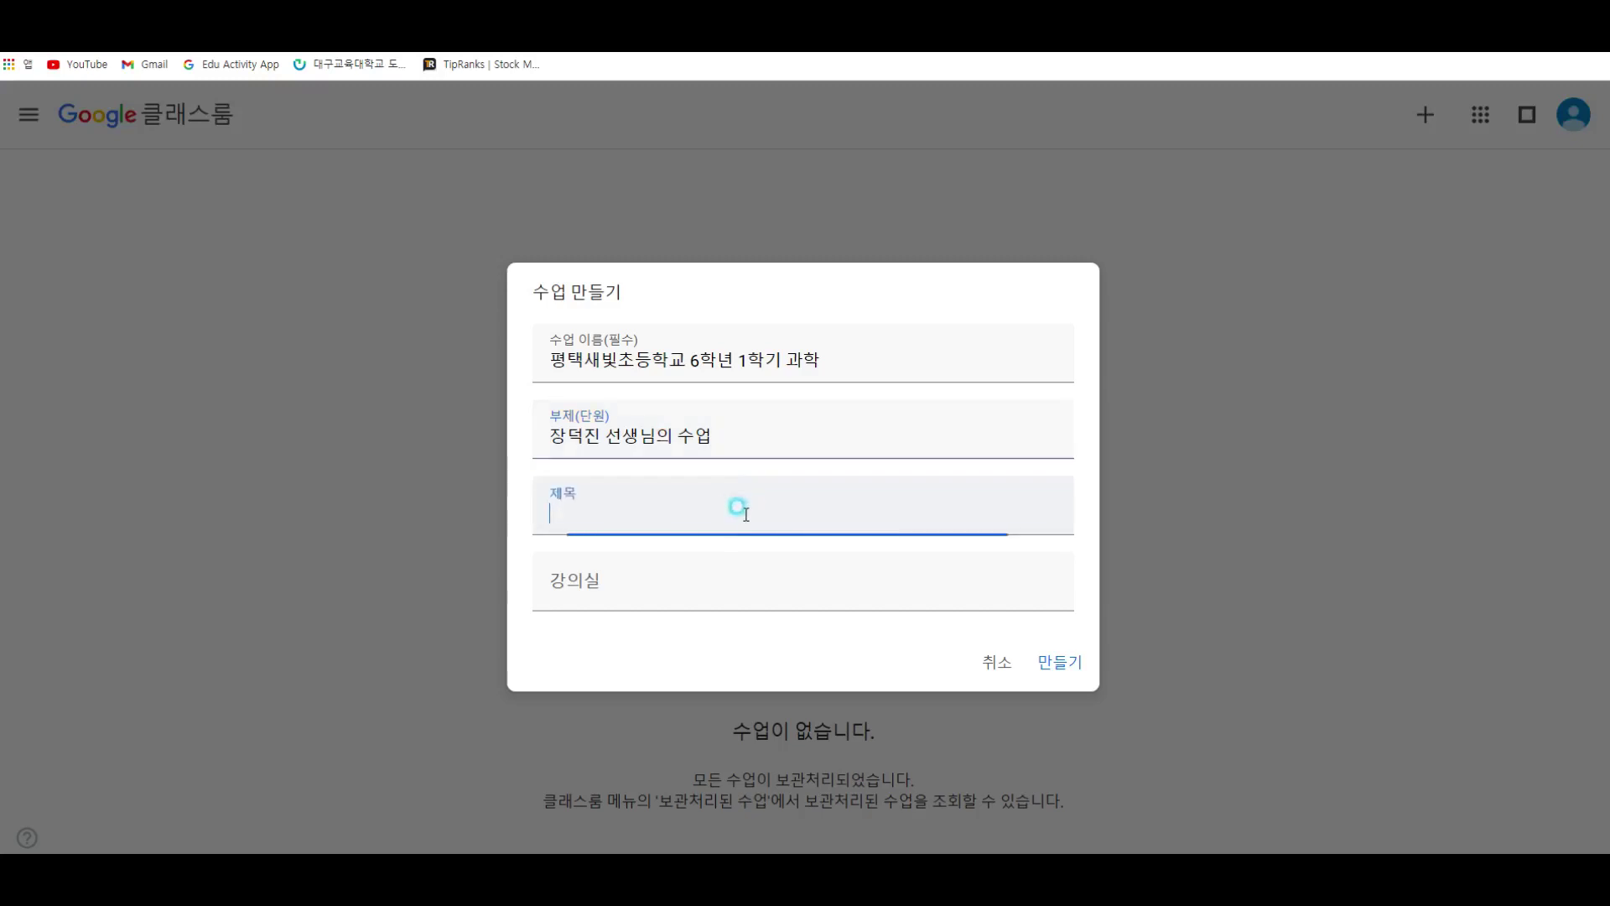
{"action": "left_click", "coordinate": [719, 506]}
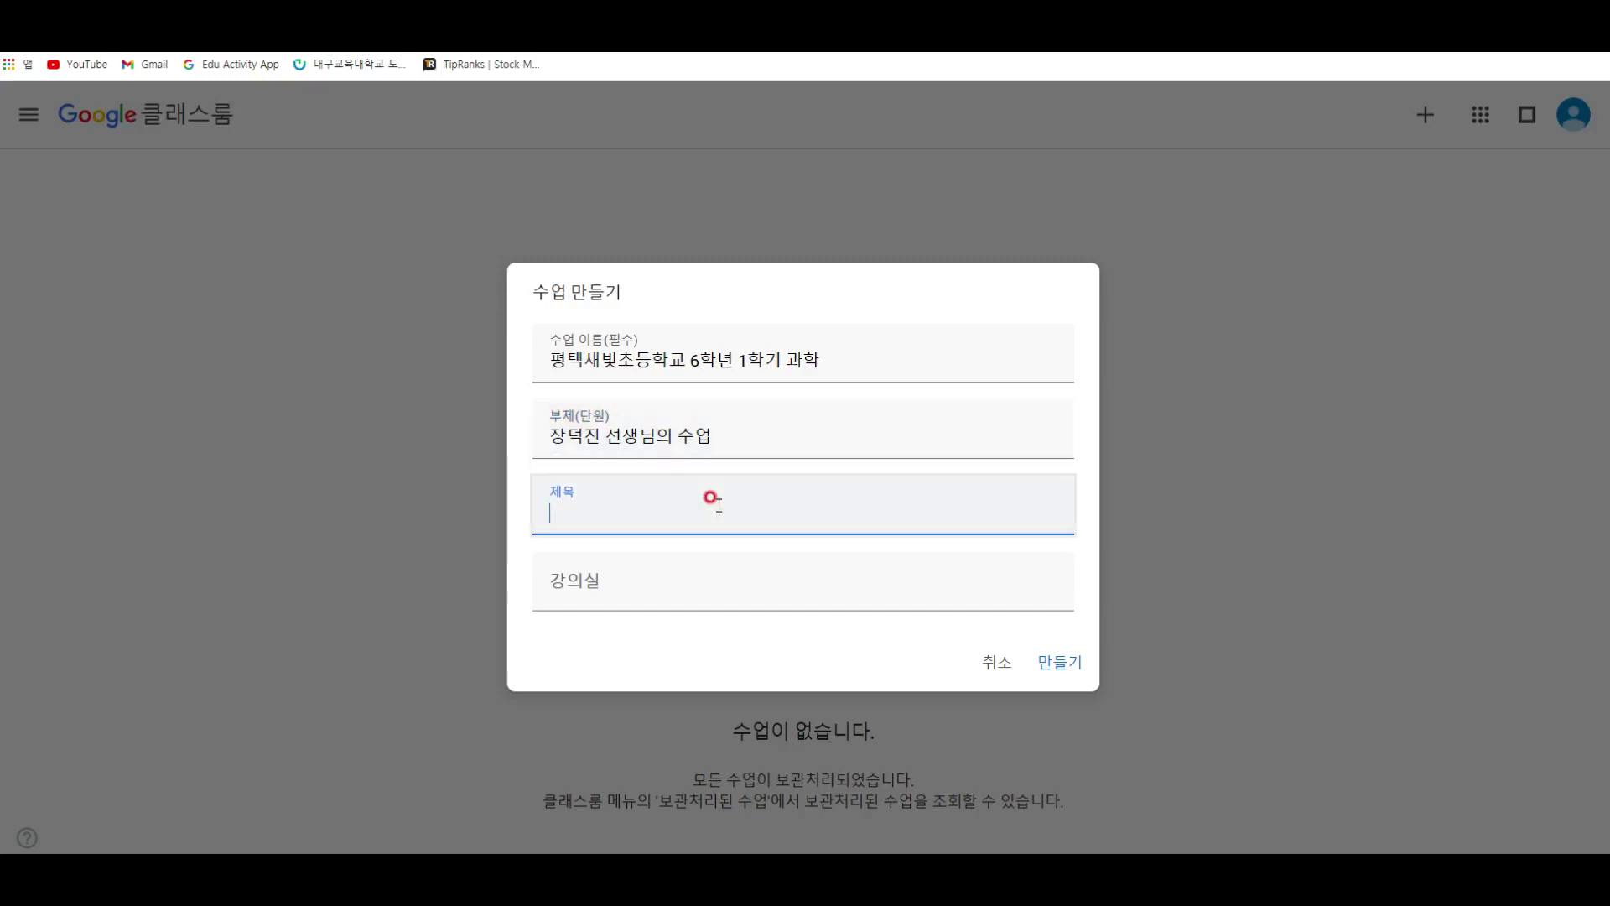
{"action": "type", "text": "과학수업"}
{"action": "key", "text": "Tab"}
{"action": "type", "text": "과학실"}
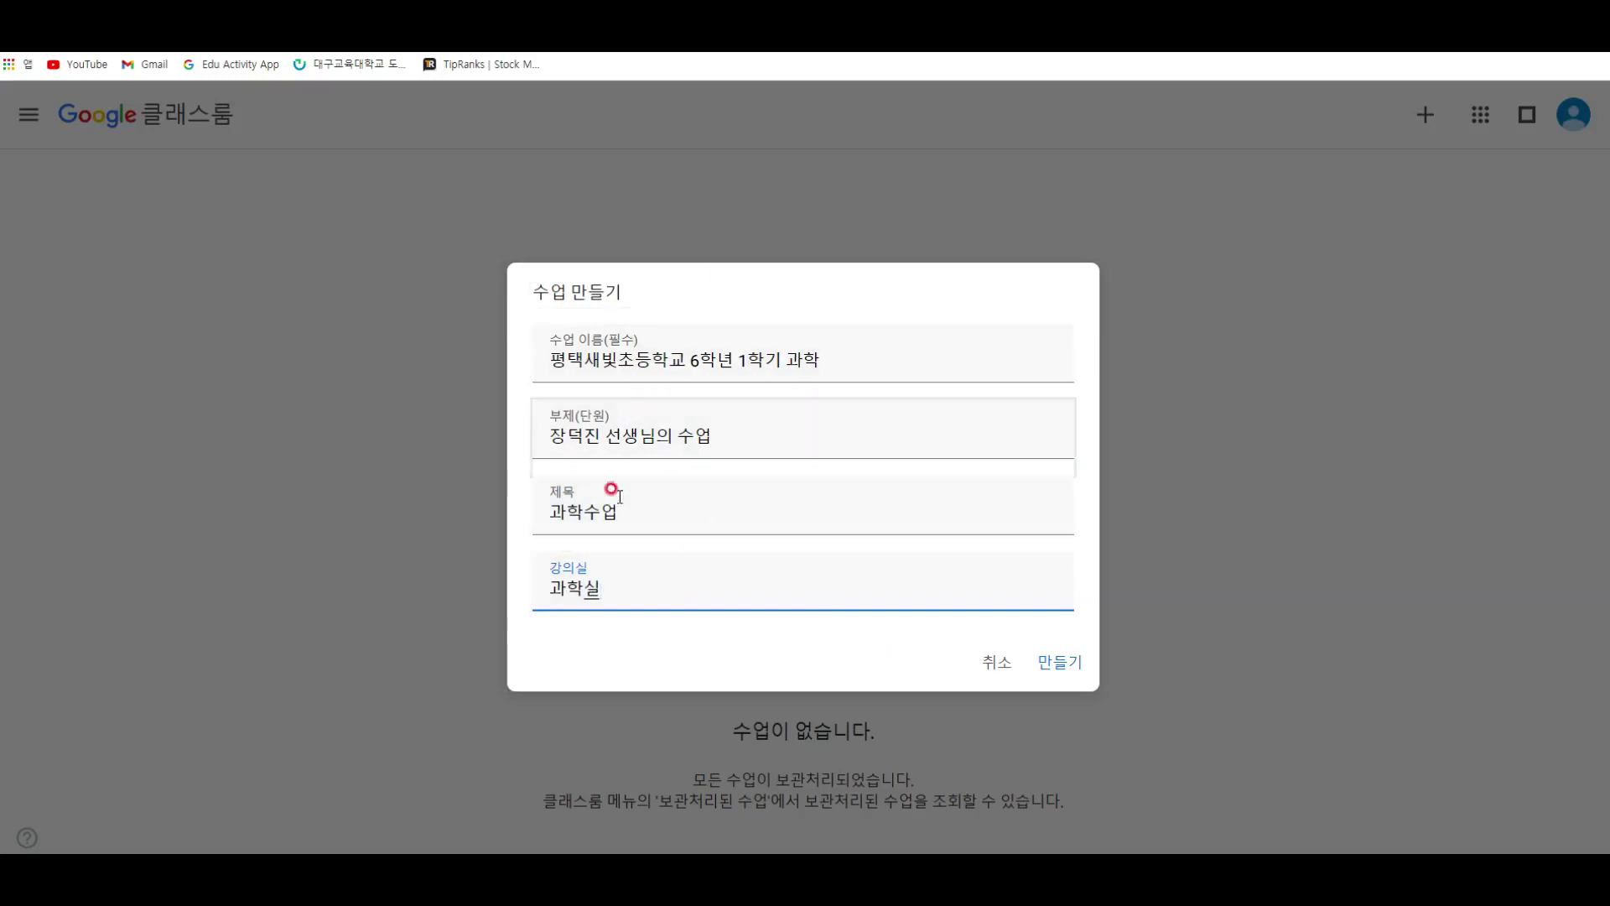
{"action": "left_click", "coordinate": [1082, 662]}
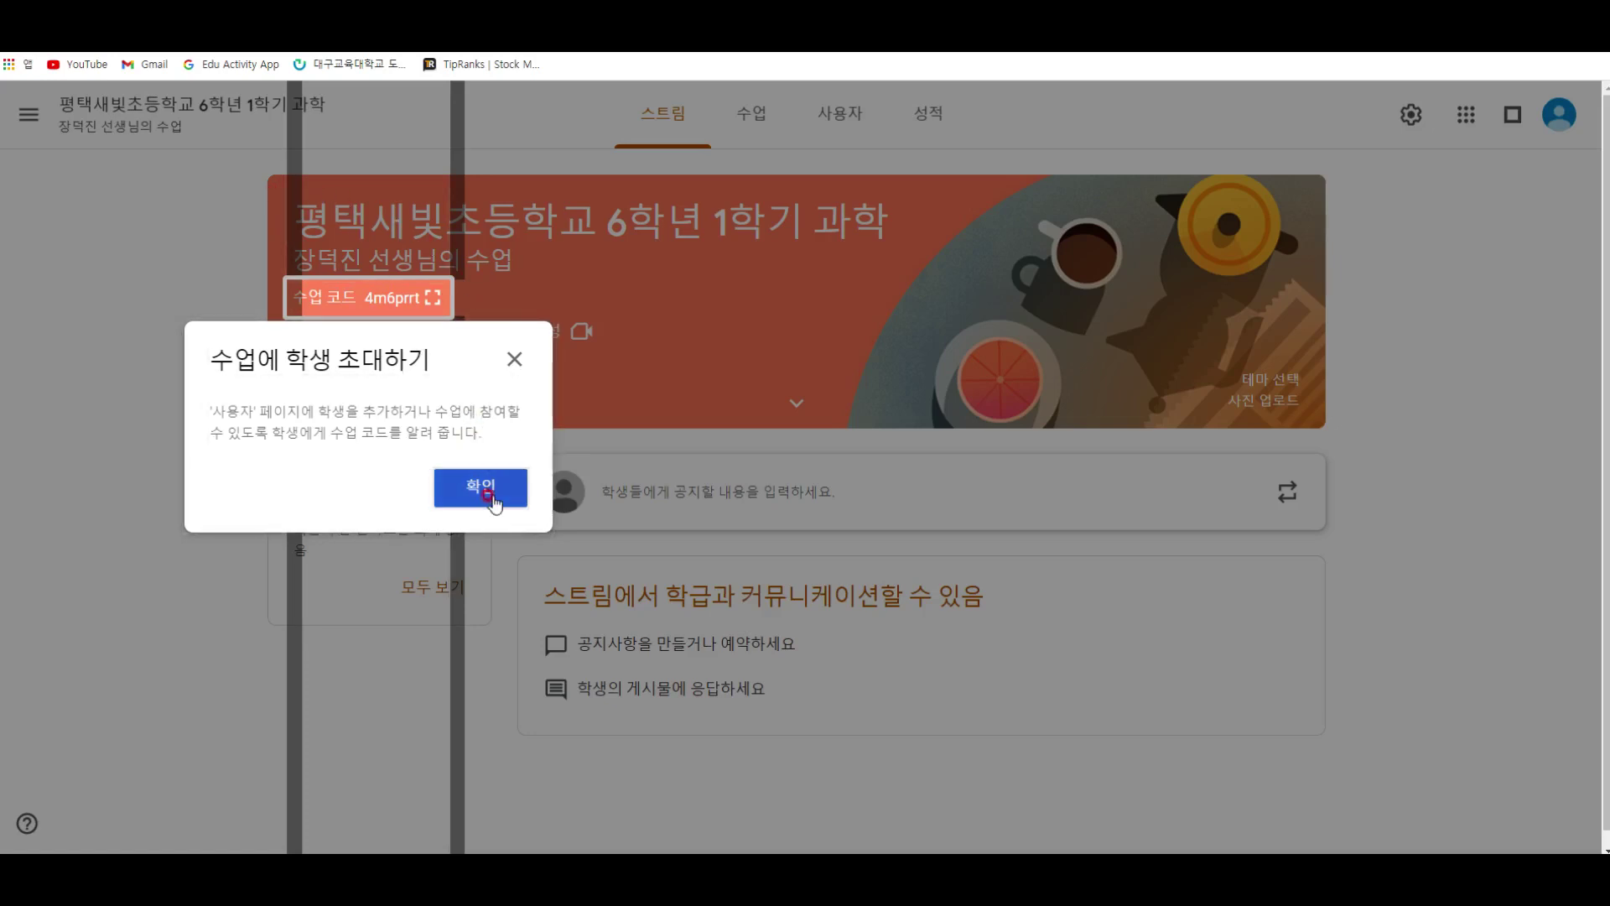
Step: Close the 수업에 학생 초대하기 notice with 확인
{"action": "left_click", "coordinate": [468, 493]}
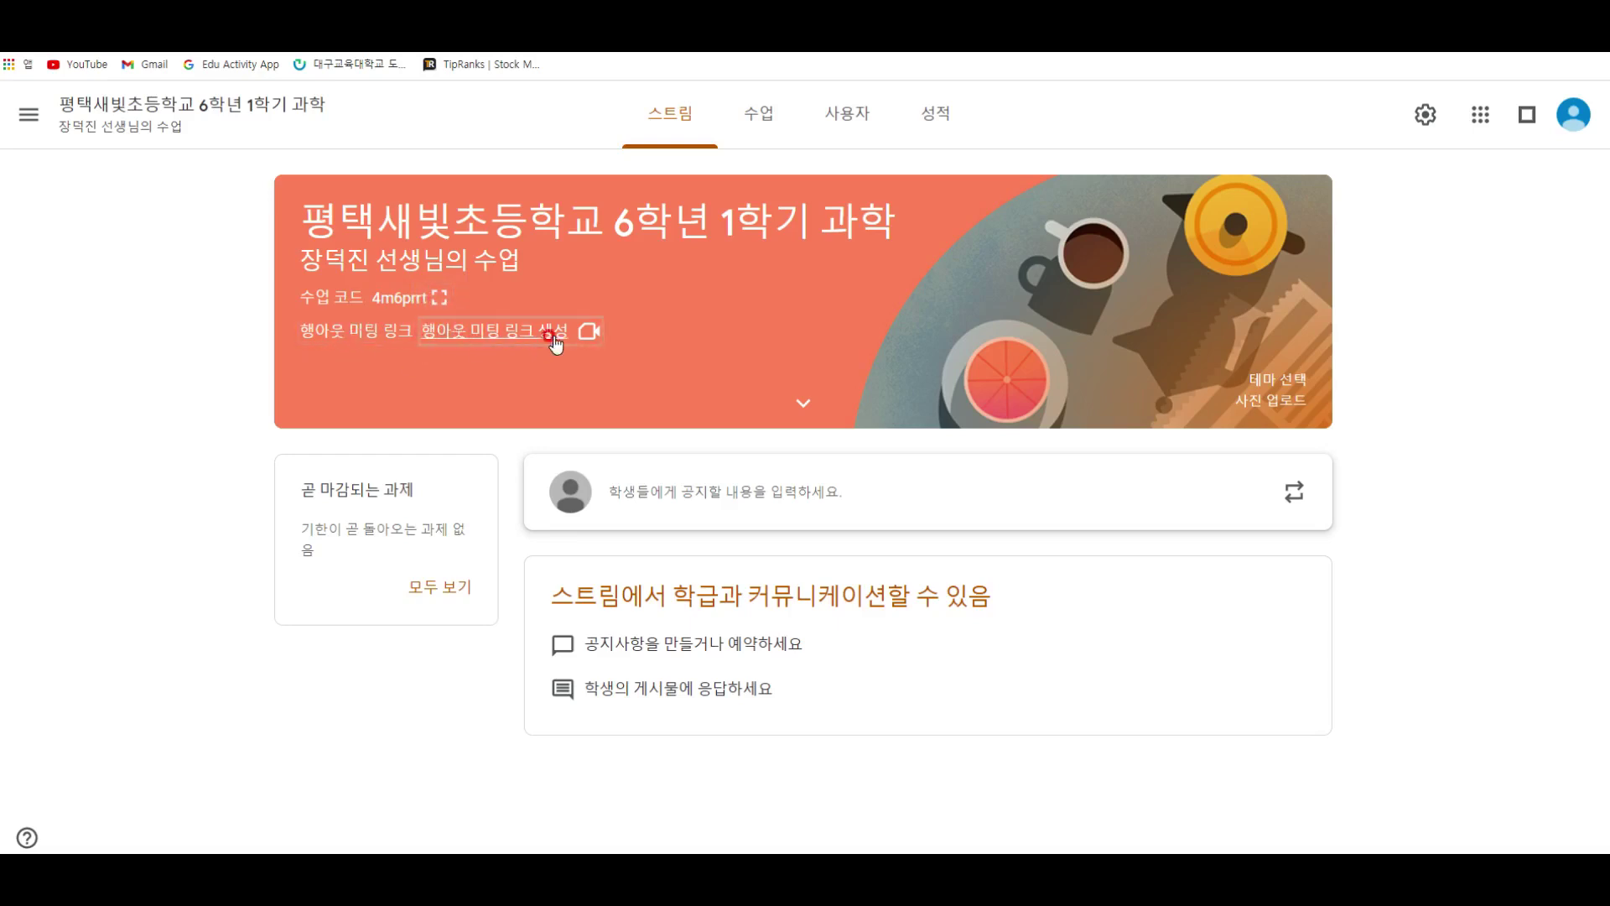
Step: Copy the class invite link and paste it into the Notepad note
{"action": "left_click", "coordinate": [440, 302]}
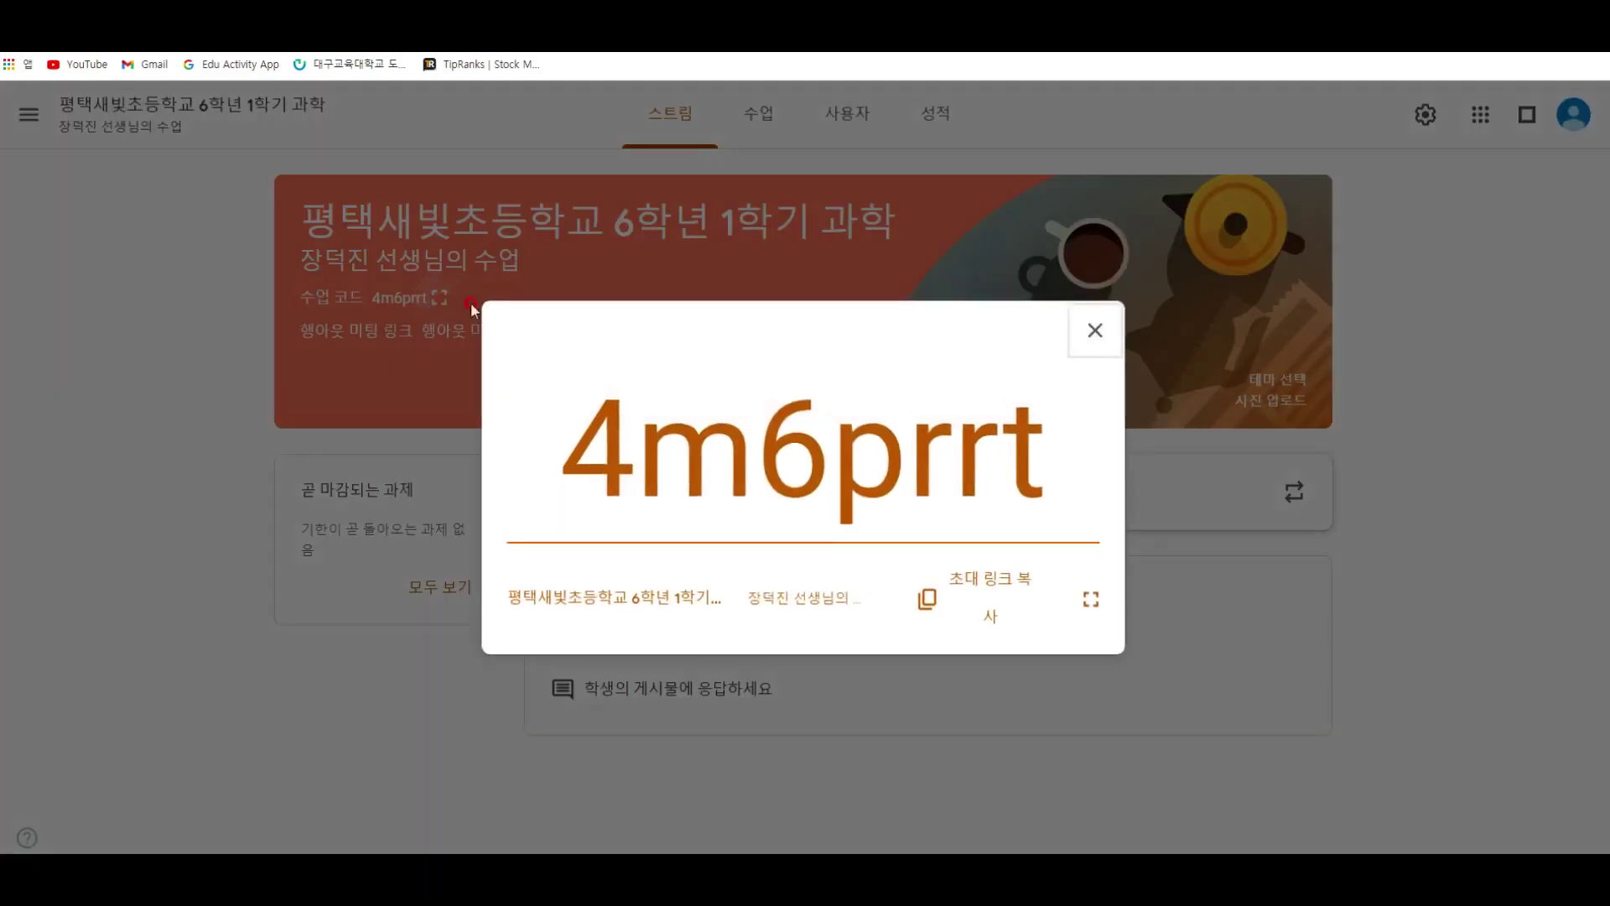
{"action": "left_click", "coordinate": [970, 578]}
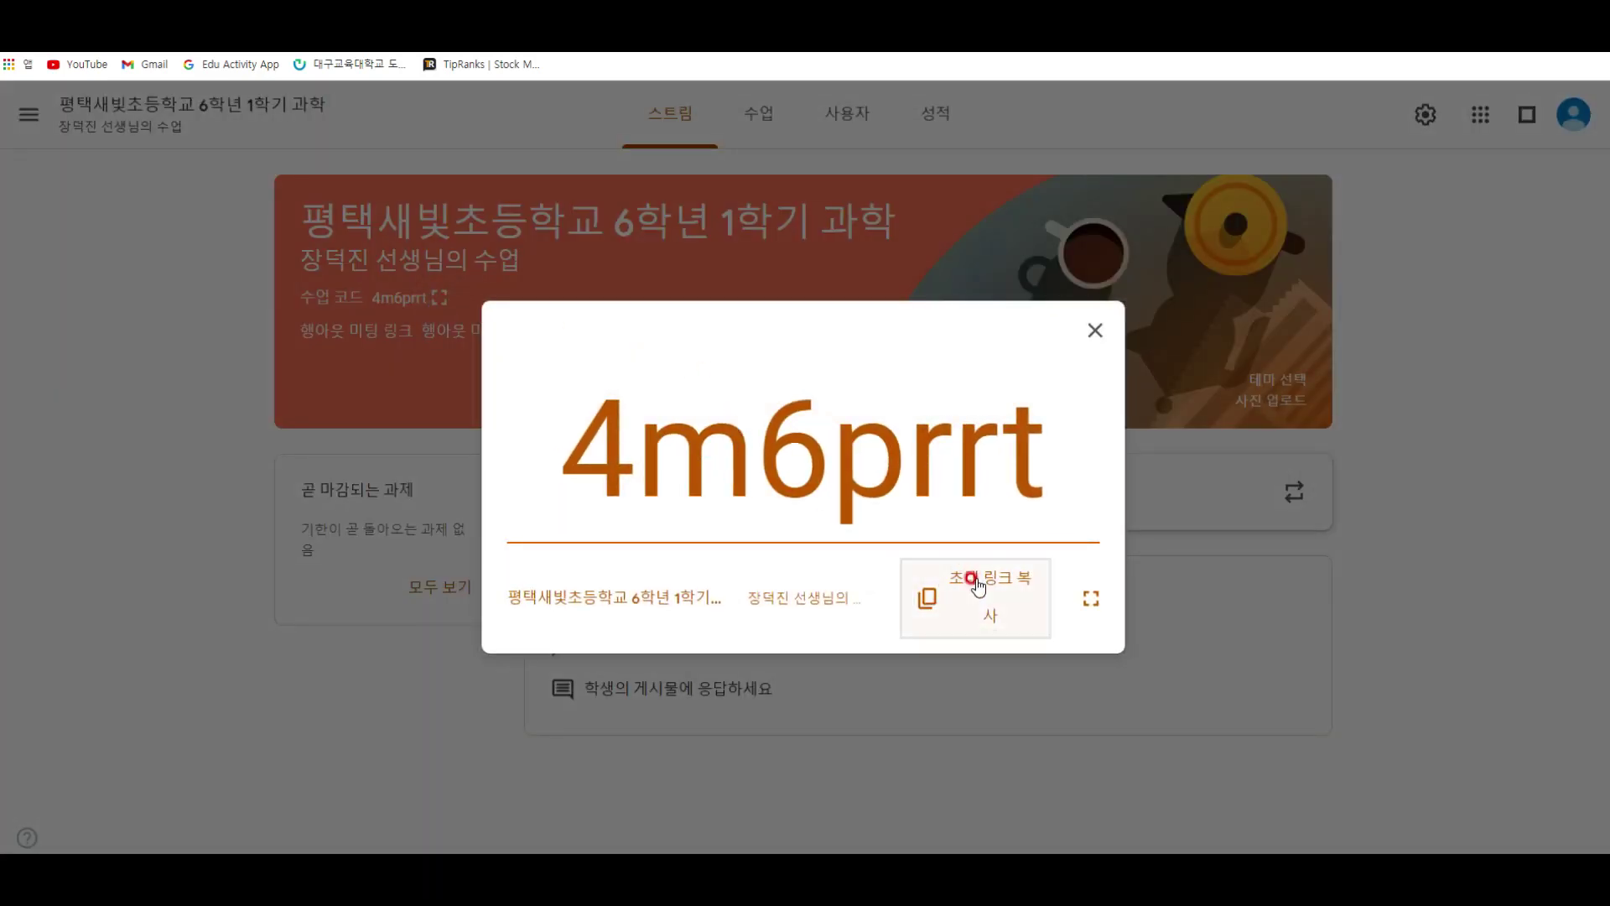
{"action": "left_click", "coordinate": [974, 587]}
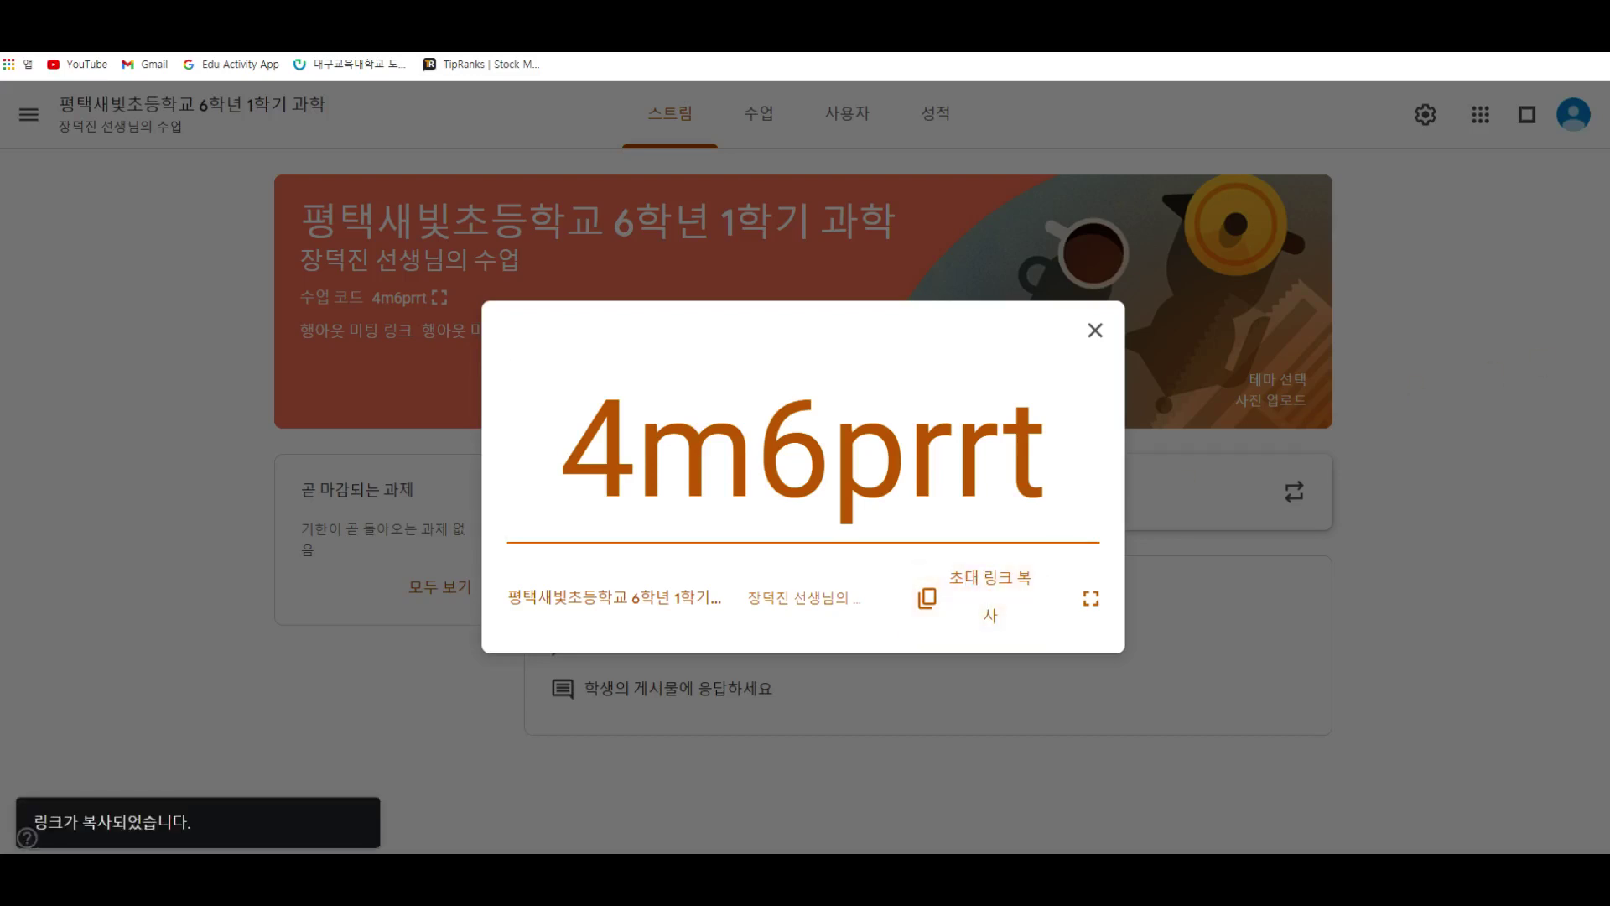
{"action": "key", "text": "alt+Tab"}
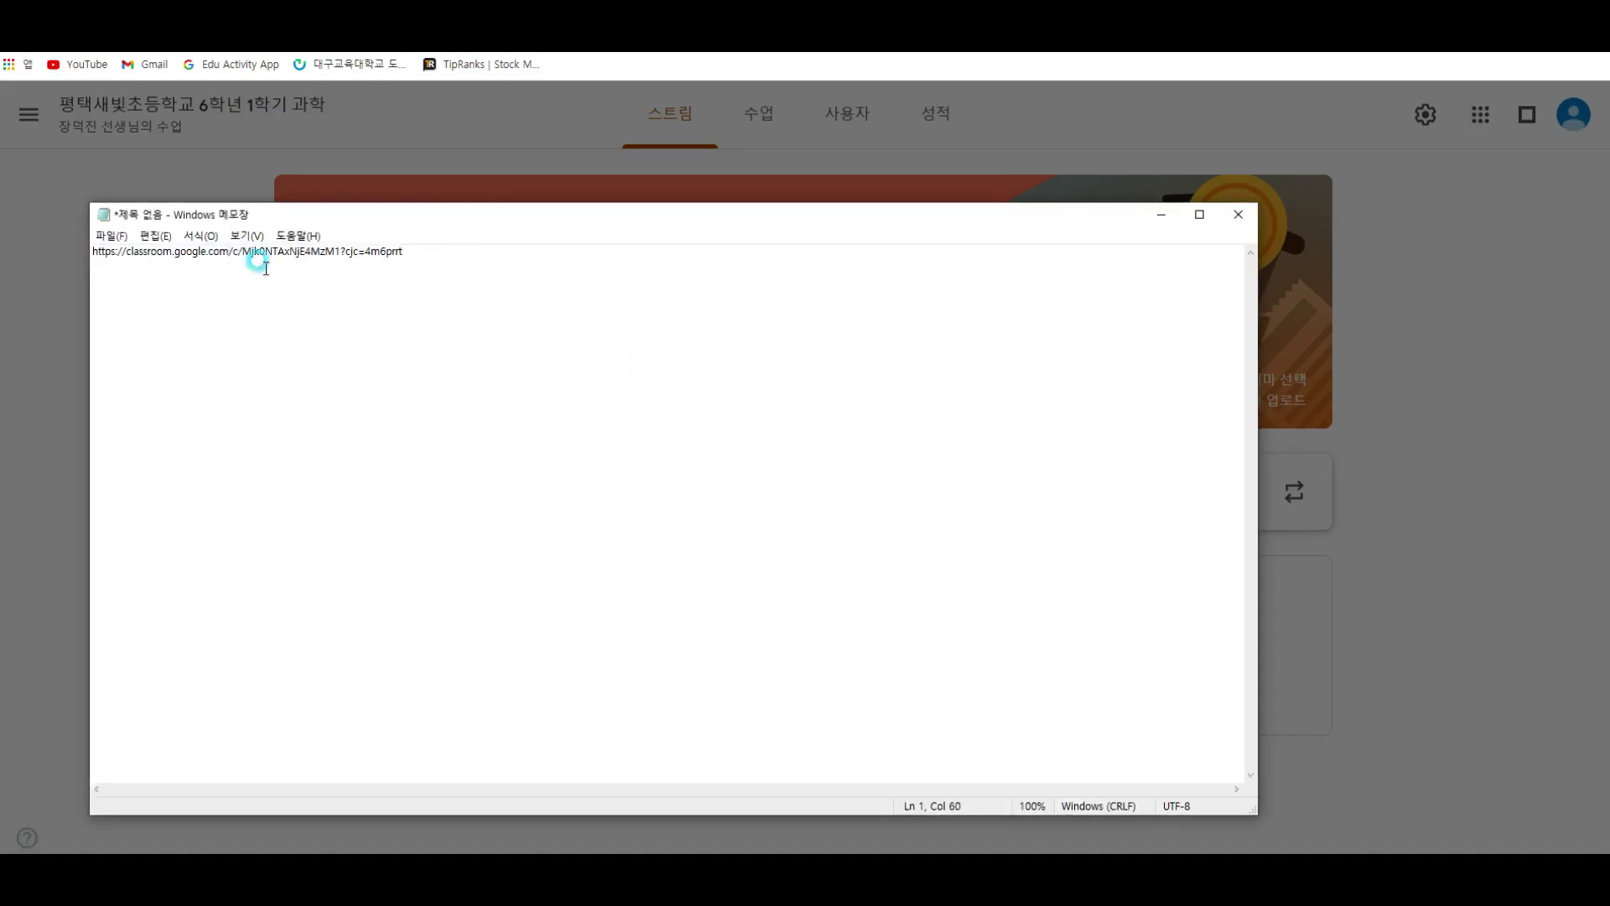
Step: Enlarge the Notepad font via Format > Font and move the window lower
{"action": "left_click", "coordinate": [224, 238]}
{"action": "left_click", "coordinate": [245, 286]}
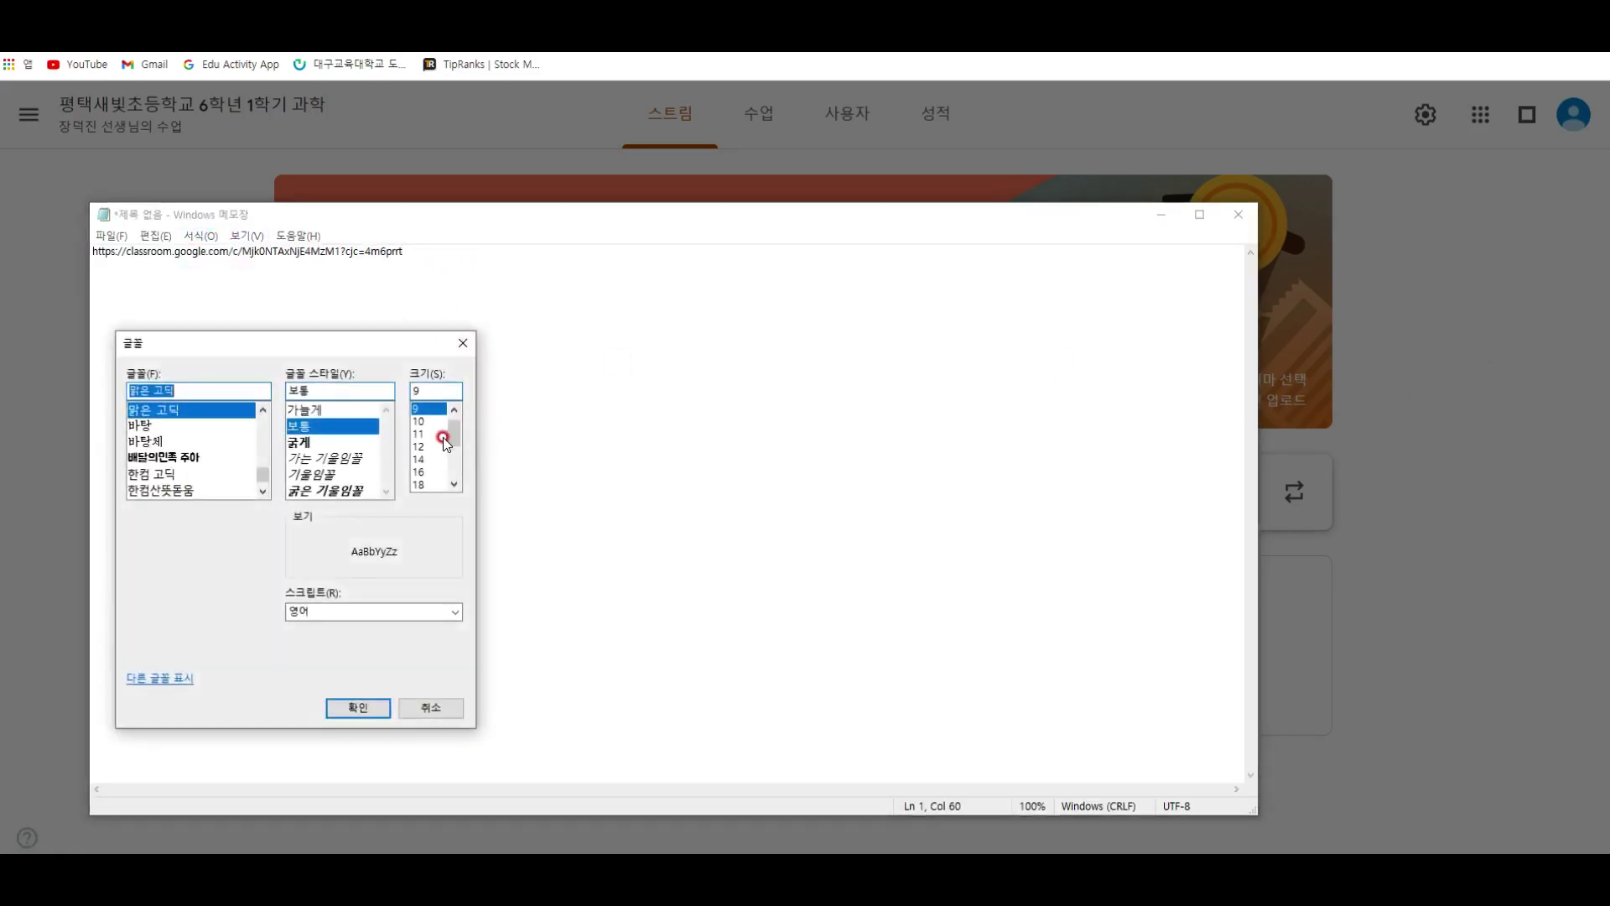
{"action": "left_click", "coordinate": [421, 446]}
{"action": "left_click", "coordinate": [382, 707]}
{"action": "left_click_drag", "start_coordinate": [524, 216], "coordinate": [719, 459]}
{"action": "left_click", "coordinate": [696, 425]}
{"action": "double_click", "coordinate": [707, 432]}
{"action": "key", "text": "ctrl+c"}
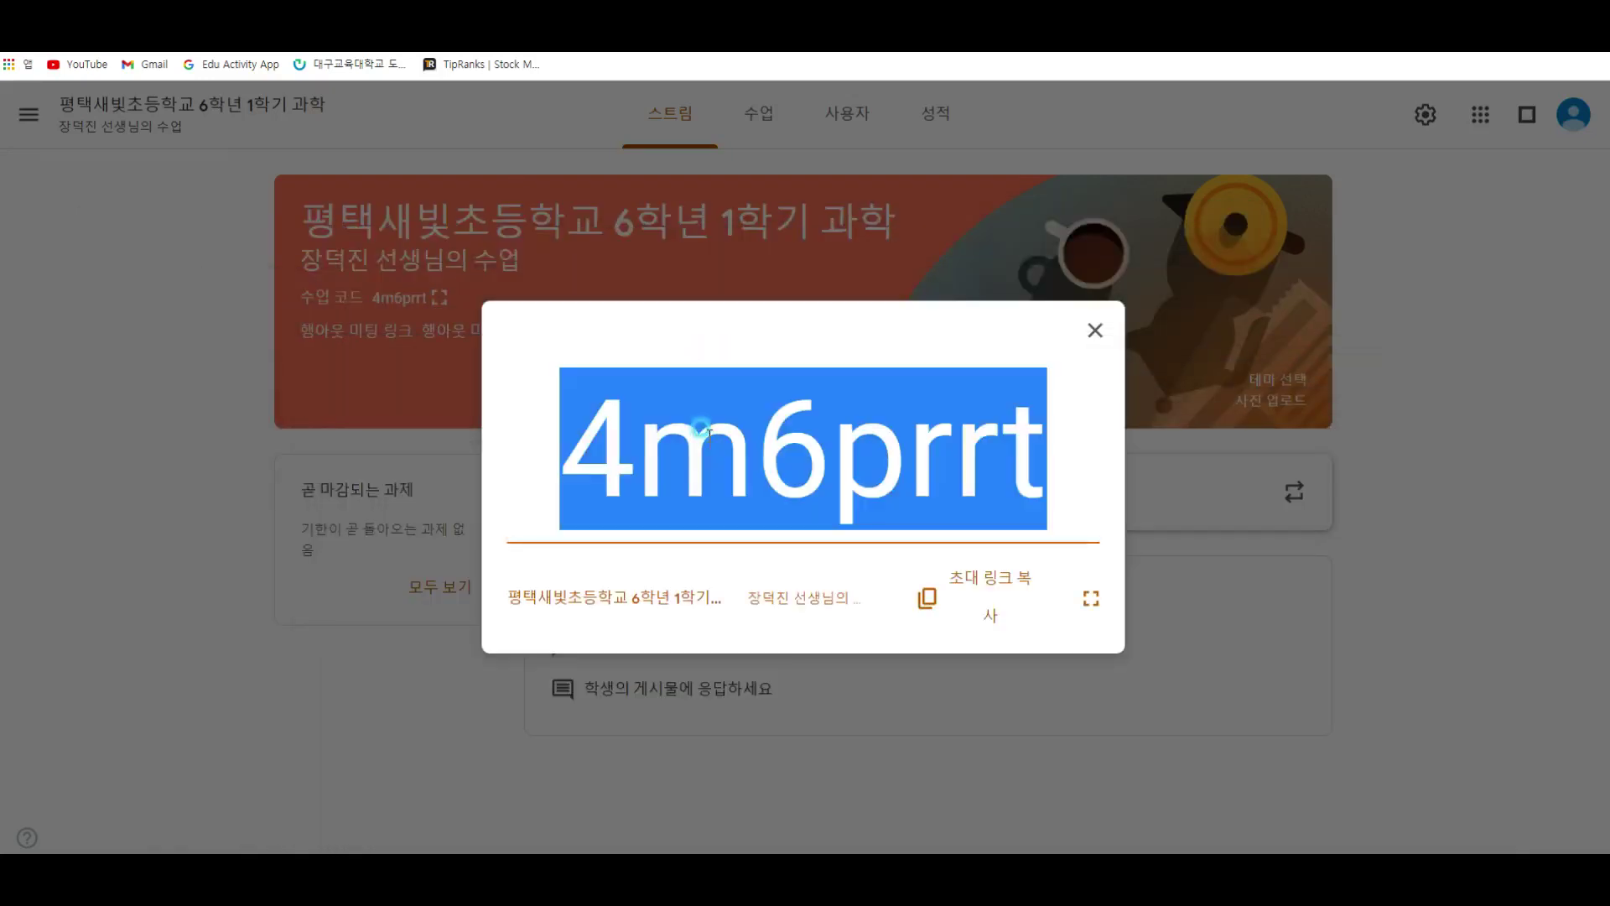
{"action": "left_click", "coordinate": [1096, 329]}
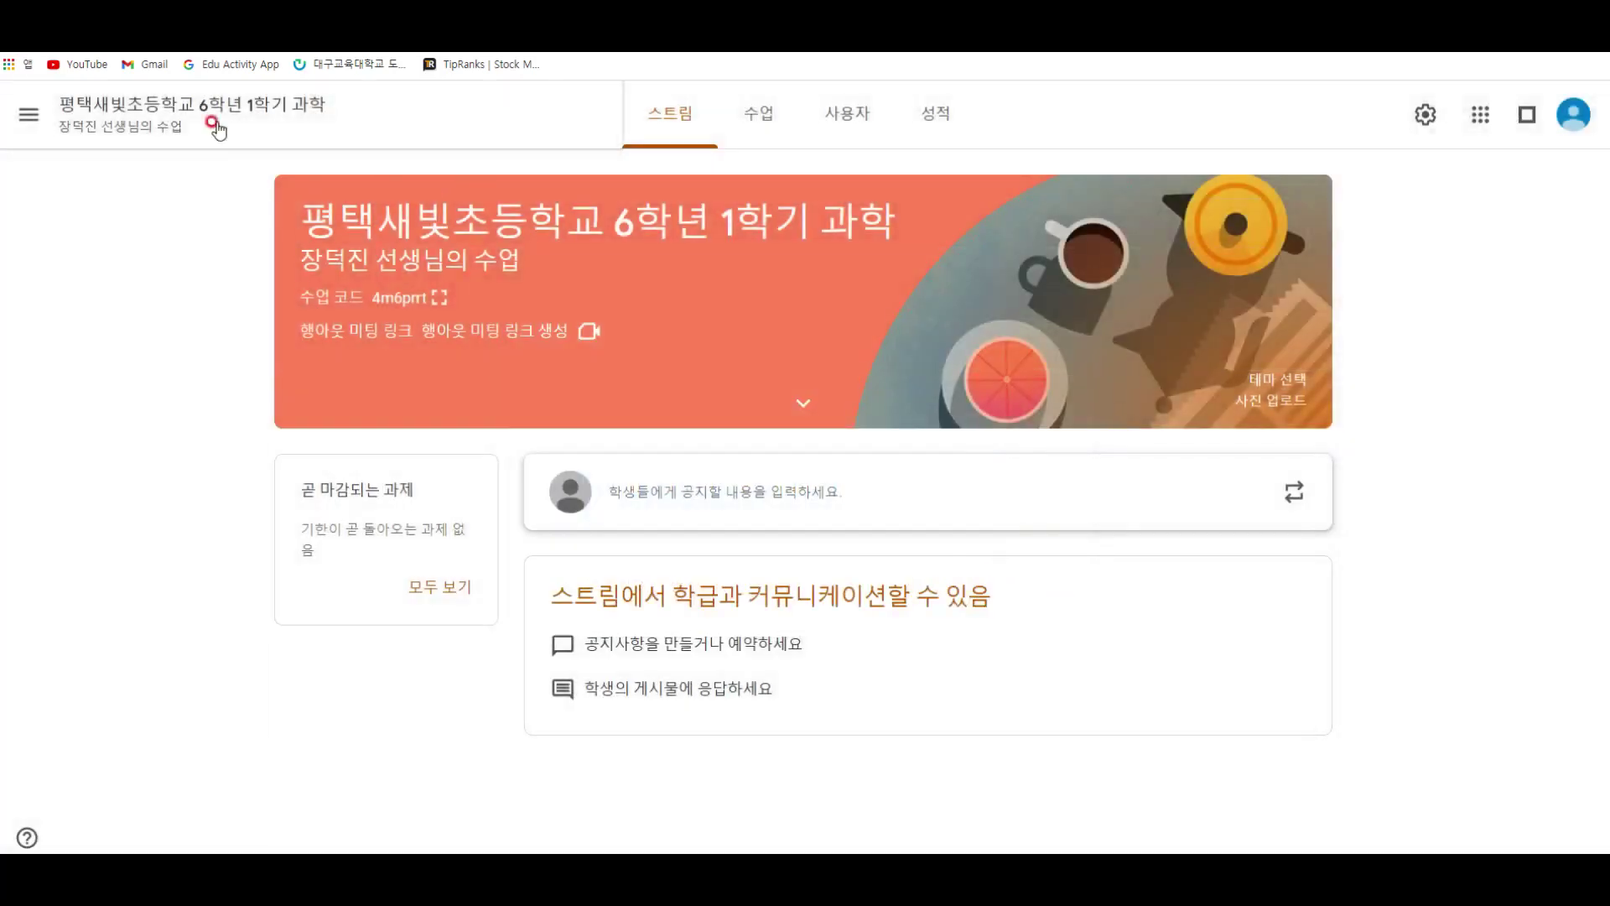
{"action": "left_click", "coordinate": [29, 114]}
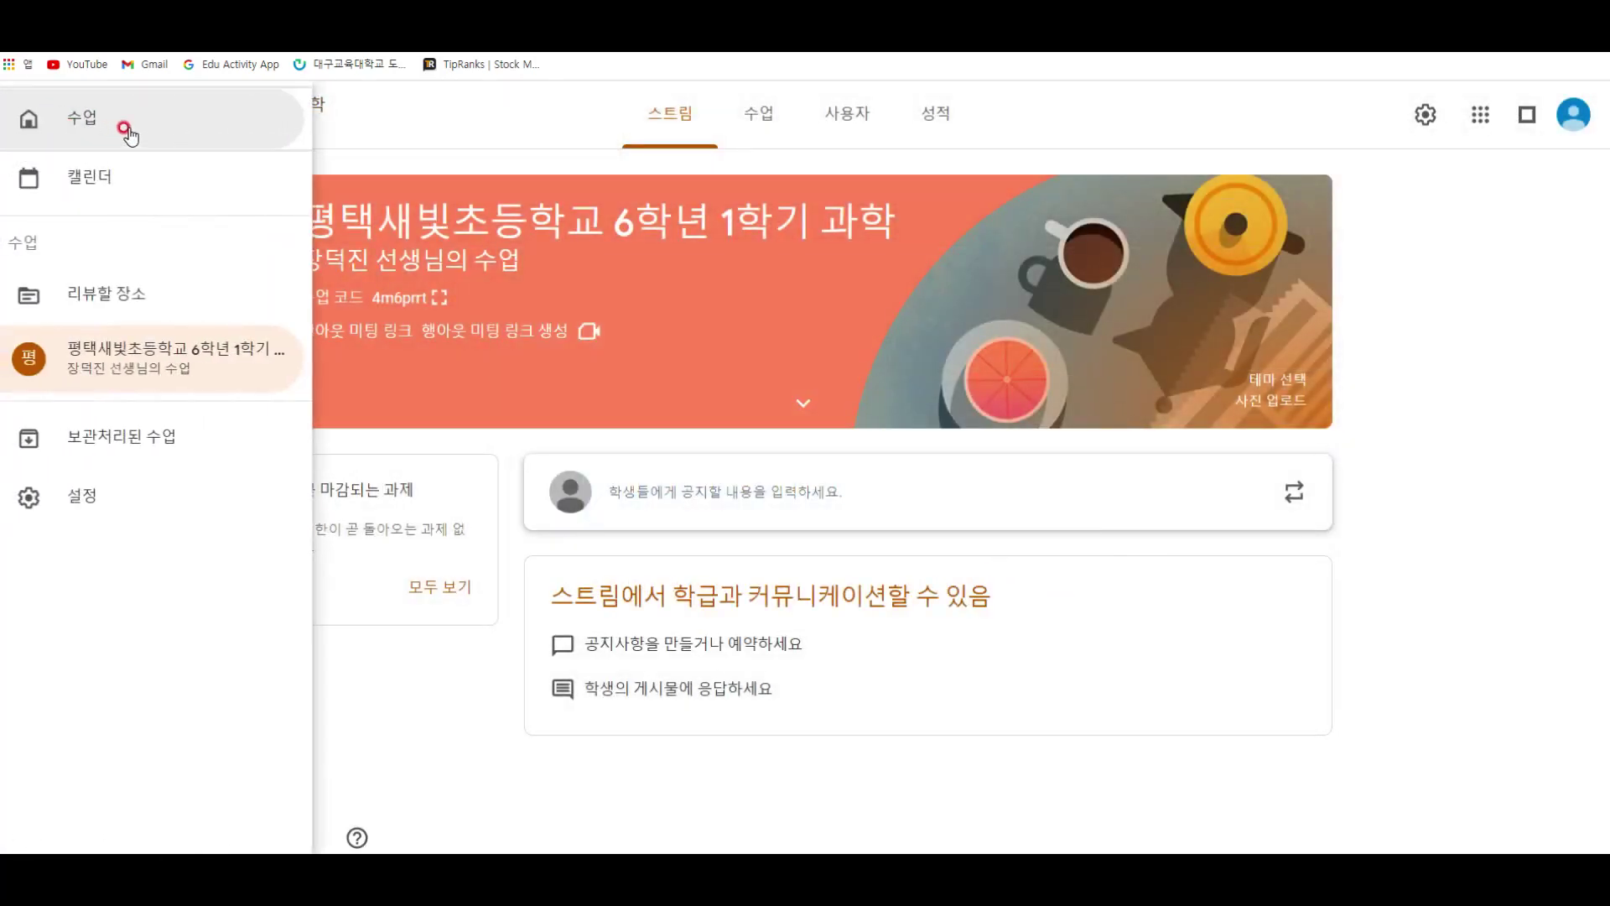
{"action": "left_click", "coordinate": [496, 616]}
{"action": "key", "text": "alt+Tab"}
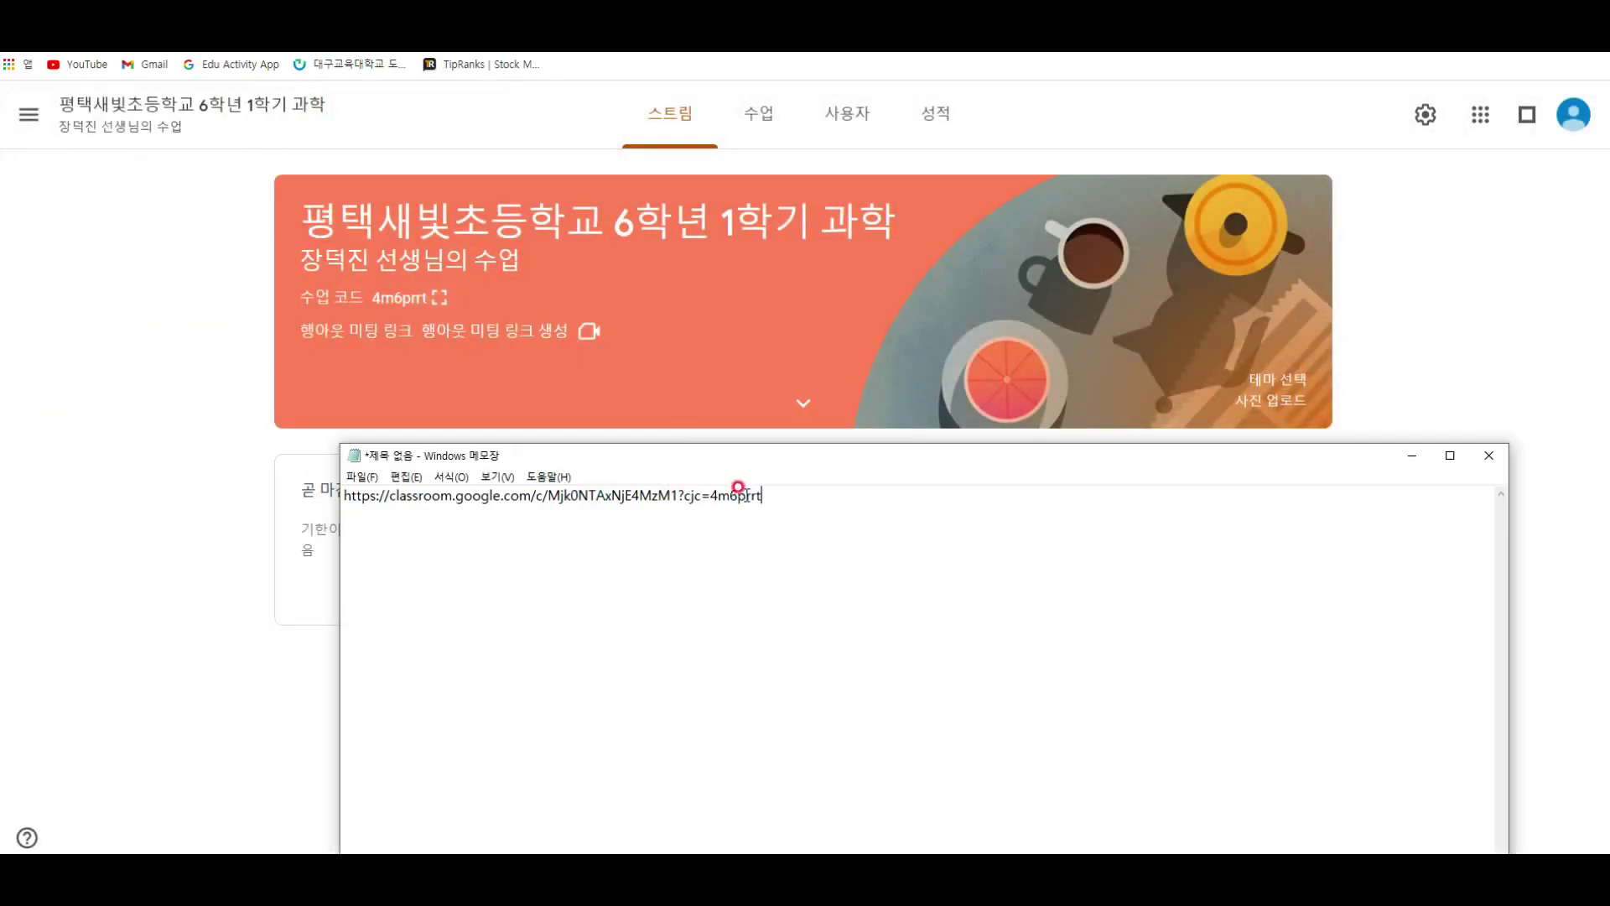
{"action": "key", "text": "ctrl+v"}
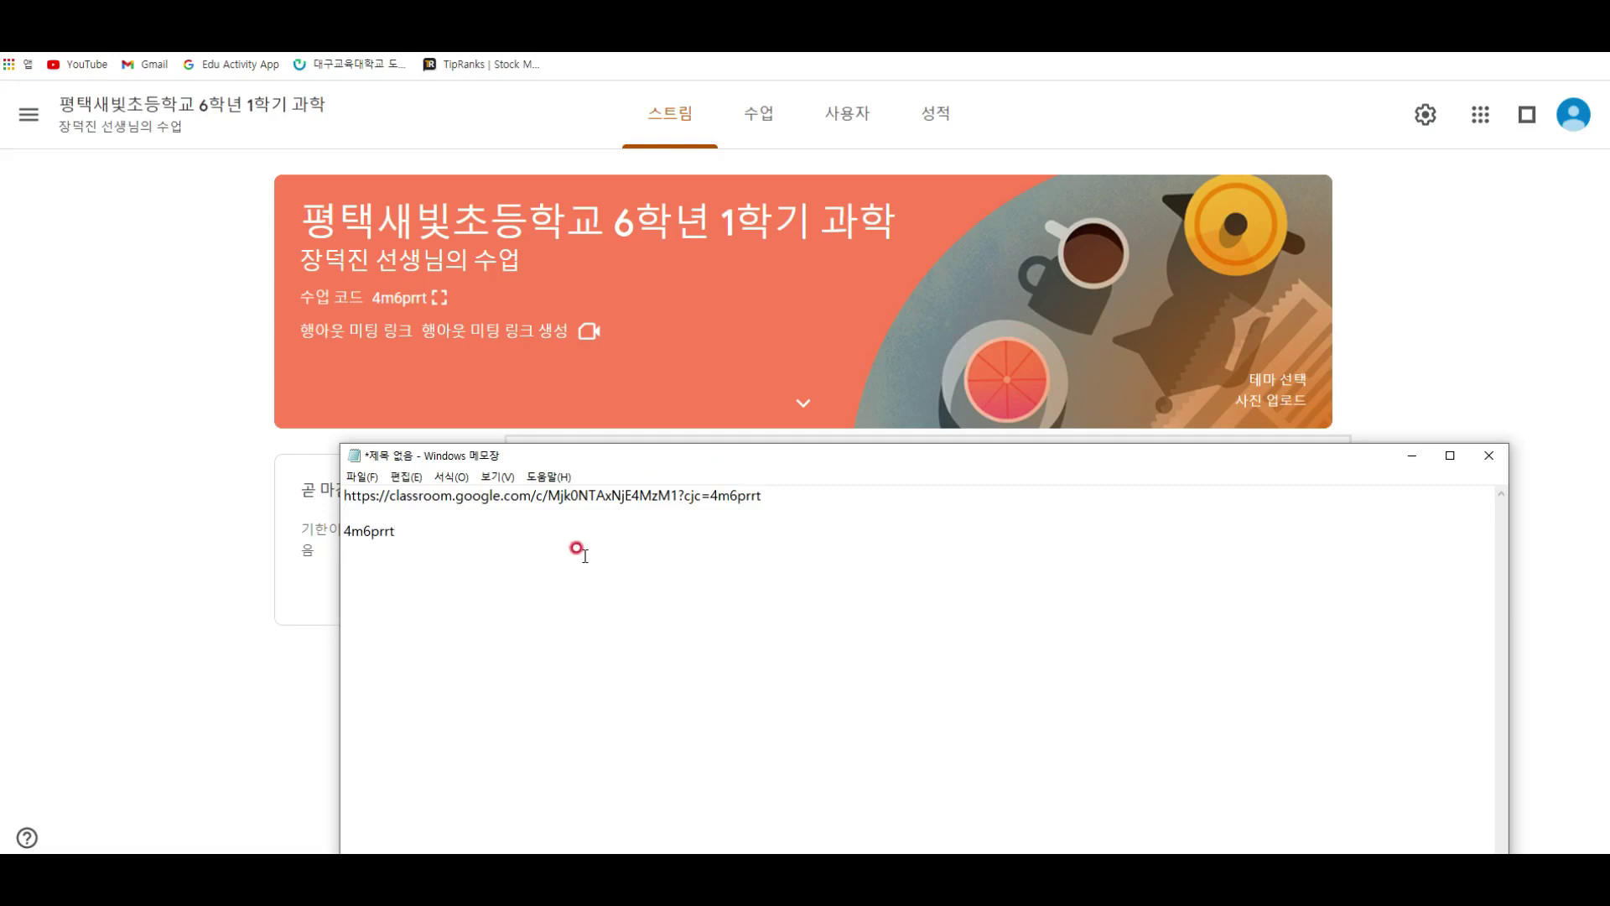
{"action": "key", "text": "Delete"}
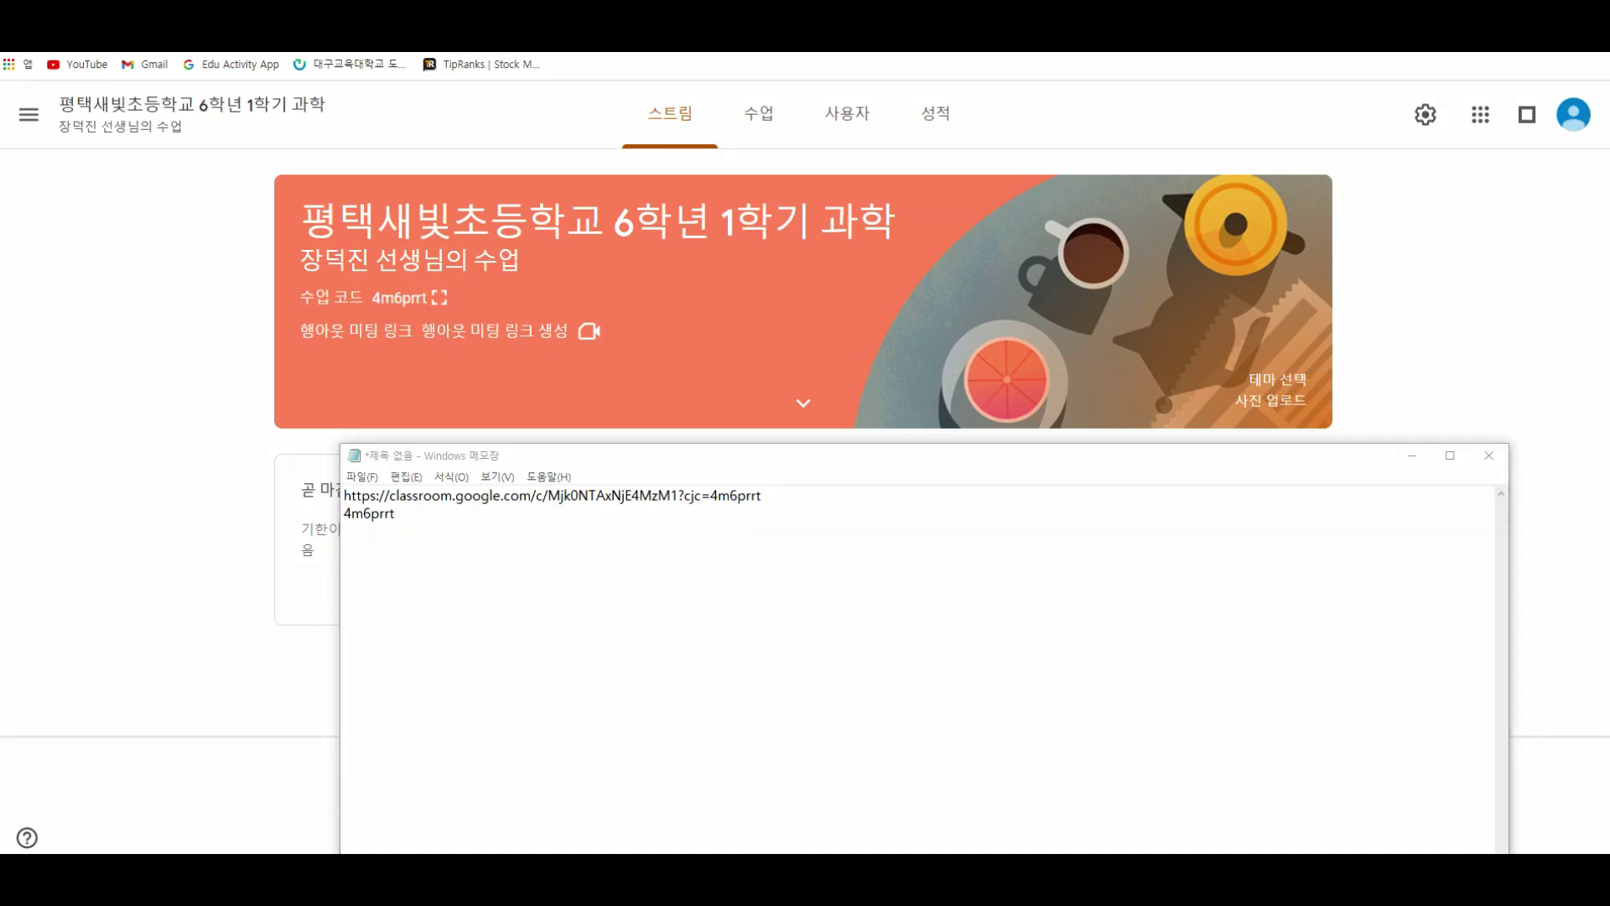
Step: Highlight the note's link and code, then enlarge the font via Format > Font
{"action": "mouse_move", "coordinate": [294, 278]}
{"action": "left_mouse_down"}
{"action": "mouse_move", "coordinate": [400, 314]}
{"action": "mouse_move", "coordinate": [454, 313]}
{"action": "left_mouse_up"}
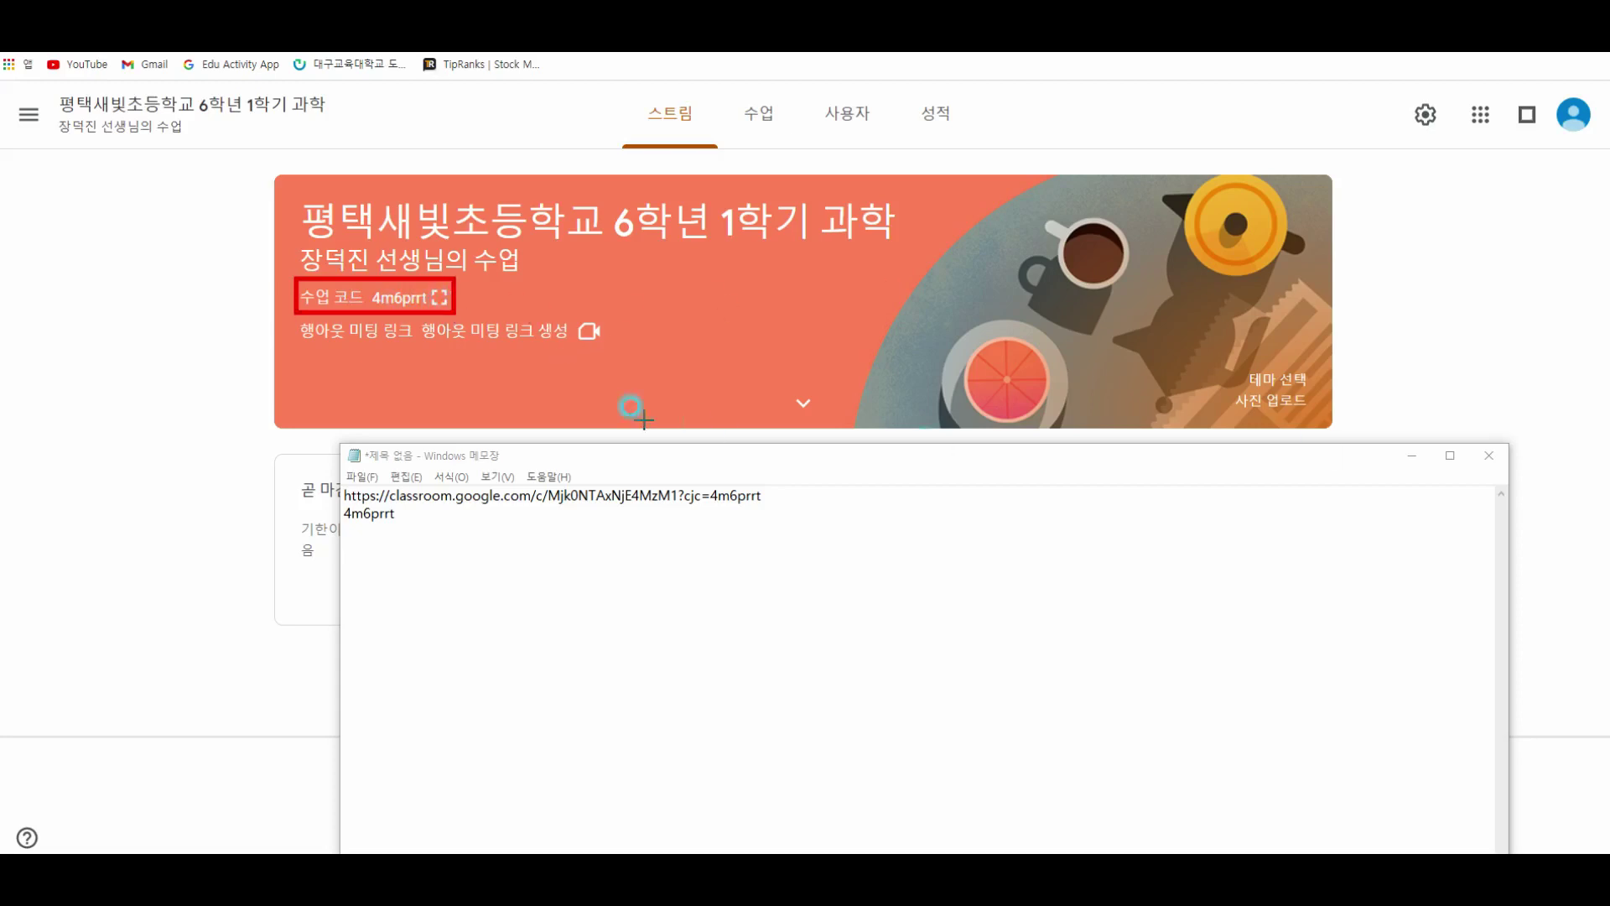
{"action": "left_click_drag", "start_coordinate": [299, 318], "coordinate": [611, 347]}
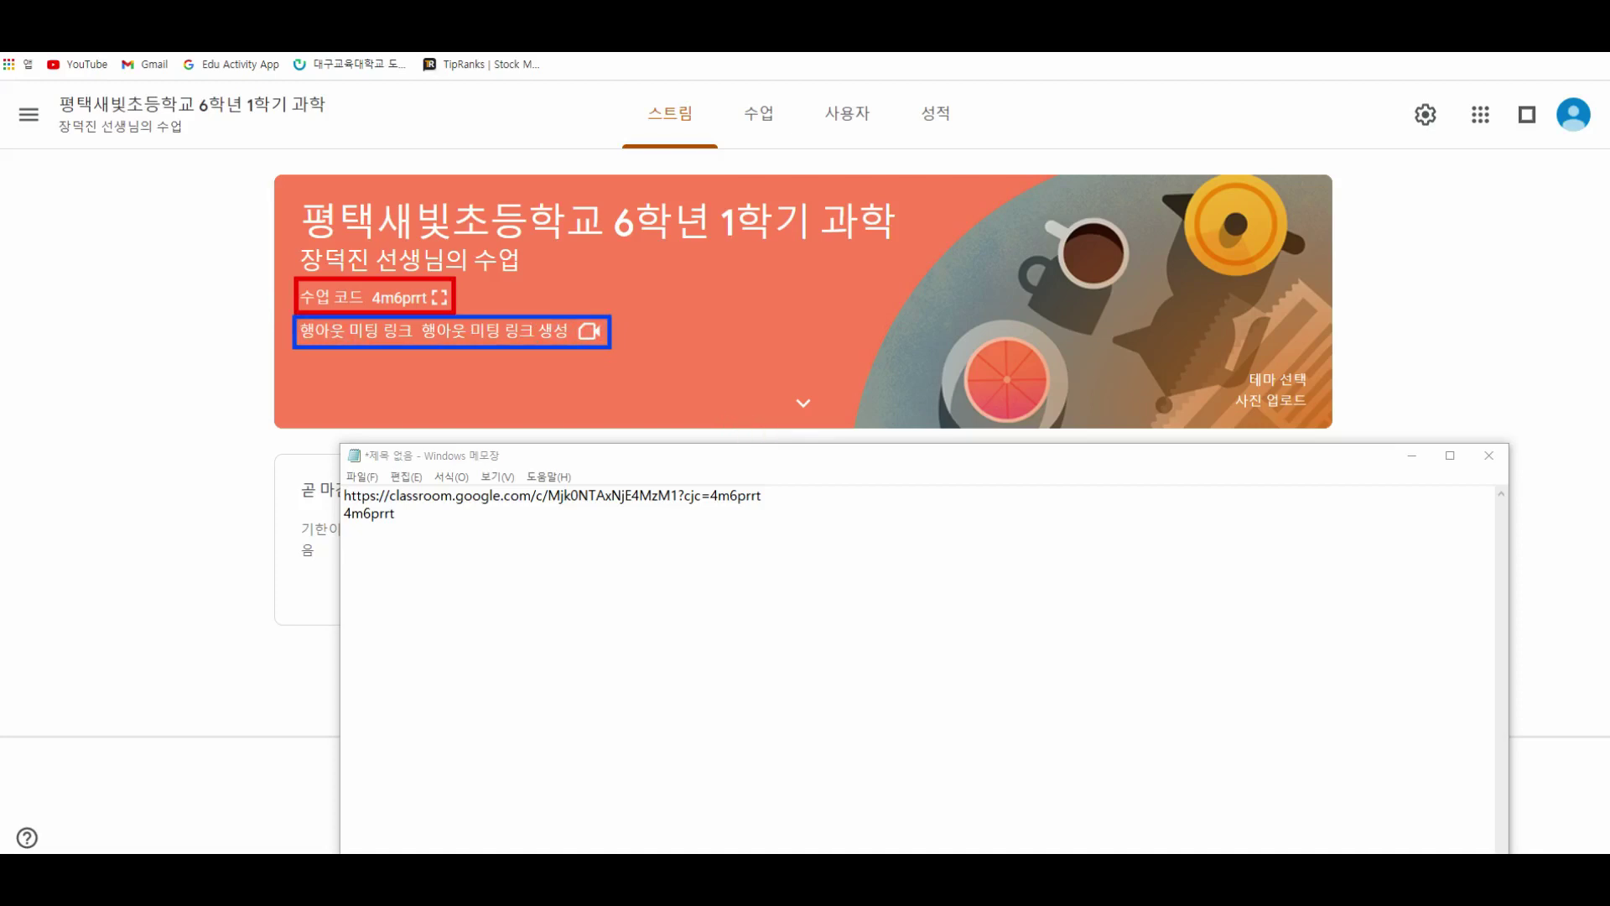
{"action": "left_click", "coordinate": [737, 590]}
{"action": "left_click", "coordinate": [464, 477]}
{"action": "left_click", "coordinate": [471, 514]}
{"action": "left_click", "coordinate": [675, 593]}
{"action": "left_click", "coordinate": [608, 842]}
Step: Replace the note's text with three lines: 과제제시형, 콘텐츠활용형, 쌍방향 수업 - 구글 Meet
{"action": "key", "text": "ctrl+a"}
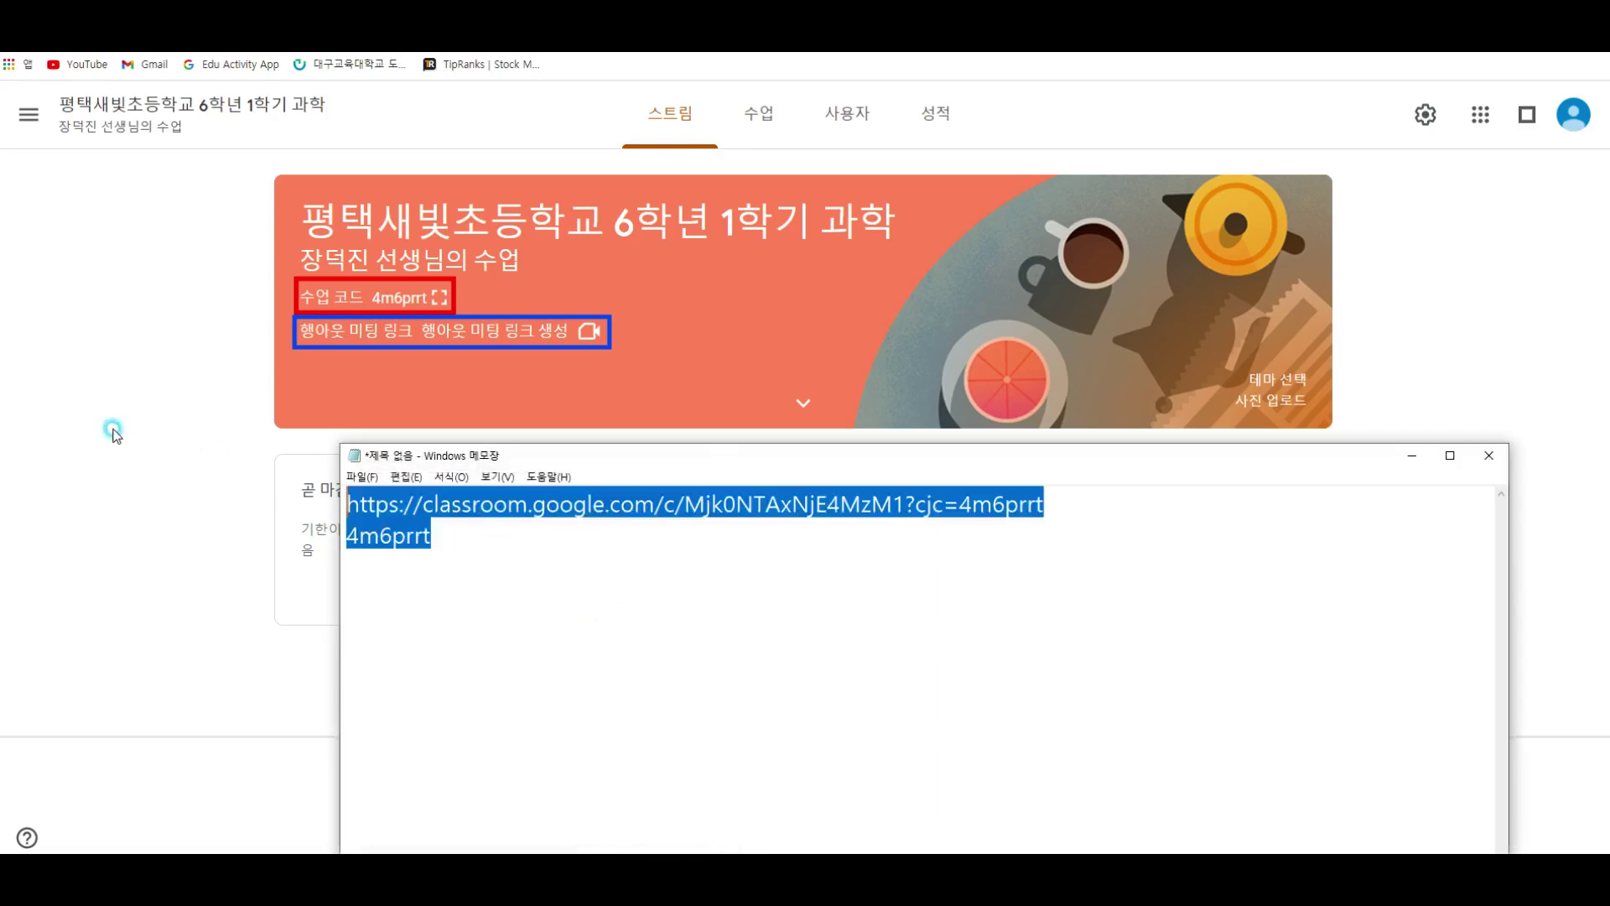
{"action": "type", "text": "1."}
{"action": "key", "text": "BackSpace"}
{"action": "key", "text": "BackSpace"}
{"action": "key", "text": "BackSpace"}
{"action": "type", "text": "rhkwp"}
{"action": "key", "text": "BackSpace"}
{"action": "key", "text": "BackSpace"}
{"action": "key", "text": "Hangul"}
{"action": "type", "text": "과제제시형"}
{"action": "key", "text": "Return"}
{"action": "type", "text": "콘ㅌ텐츠활용형"}
{"action": "key", "text": "Return"}
{"action": "type", "text": "쌍방향수업"}
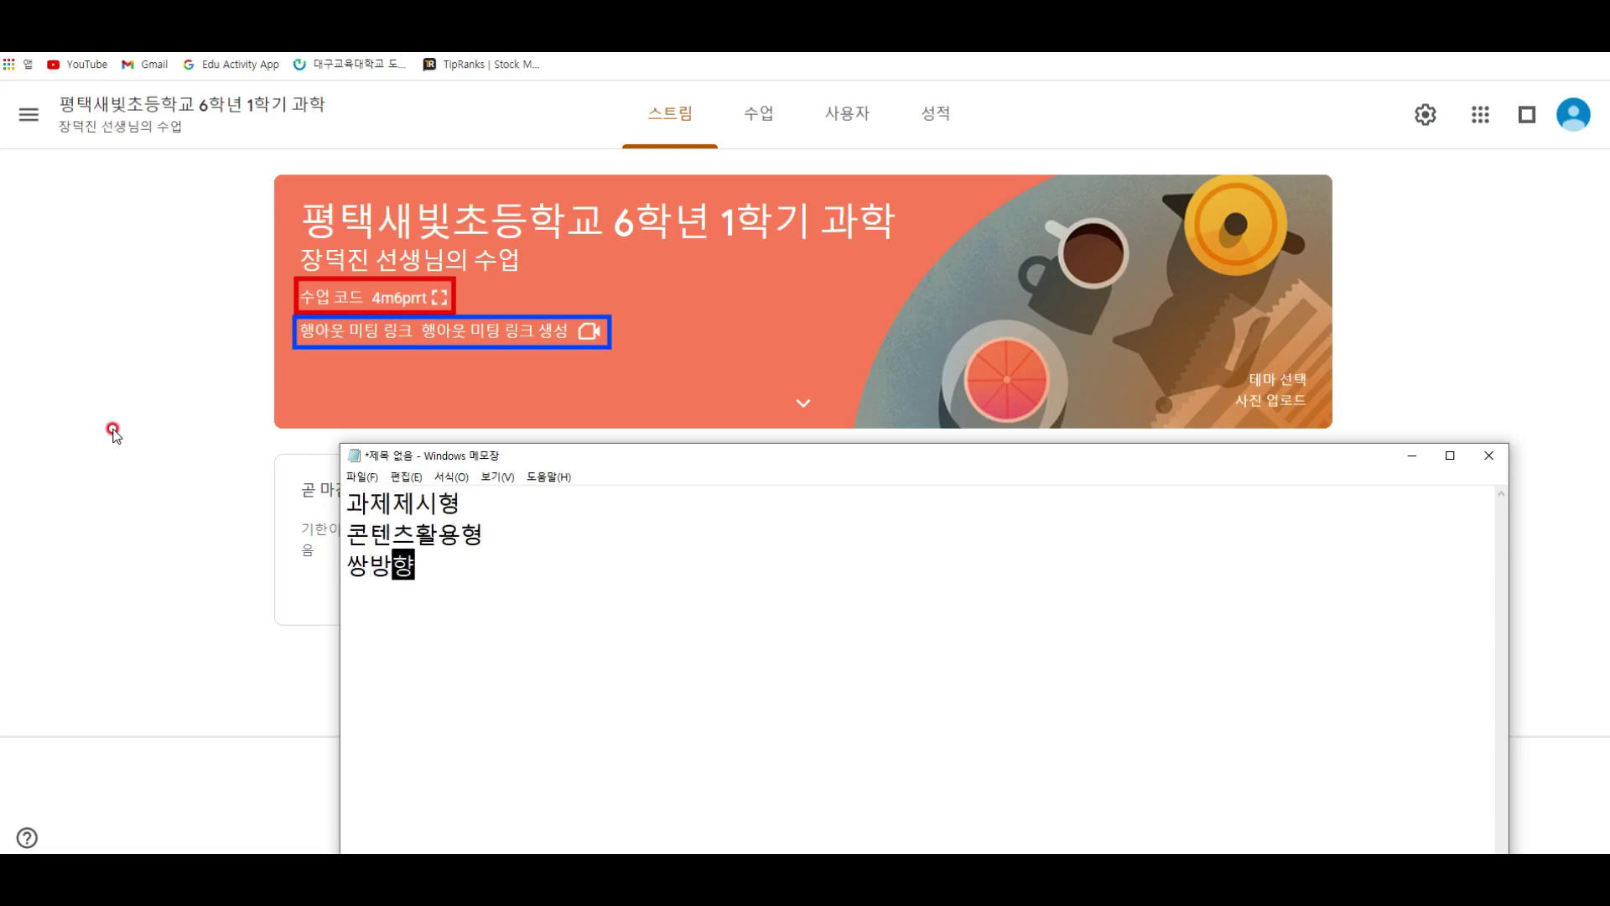
{"action": "key", "text": "Left"}
{"action": "key", "text": "Left"}
{"action": "type", "text": "수업"}
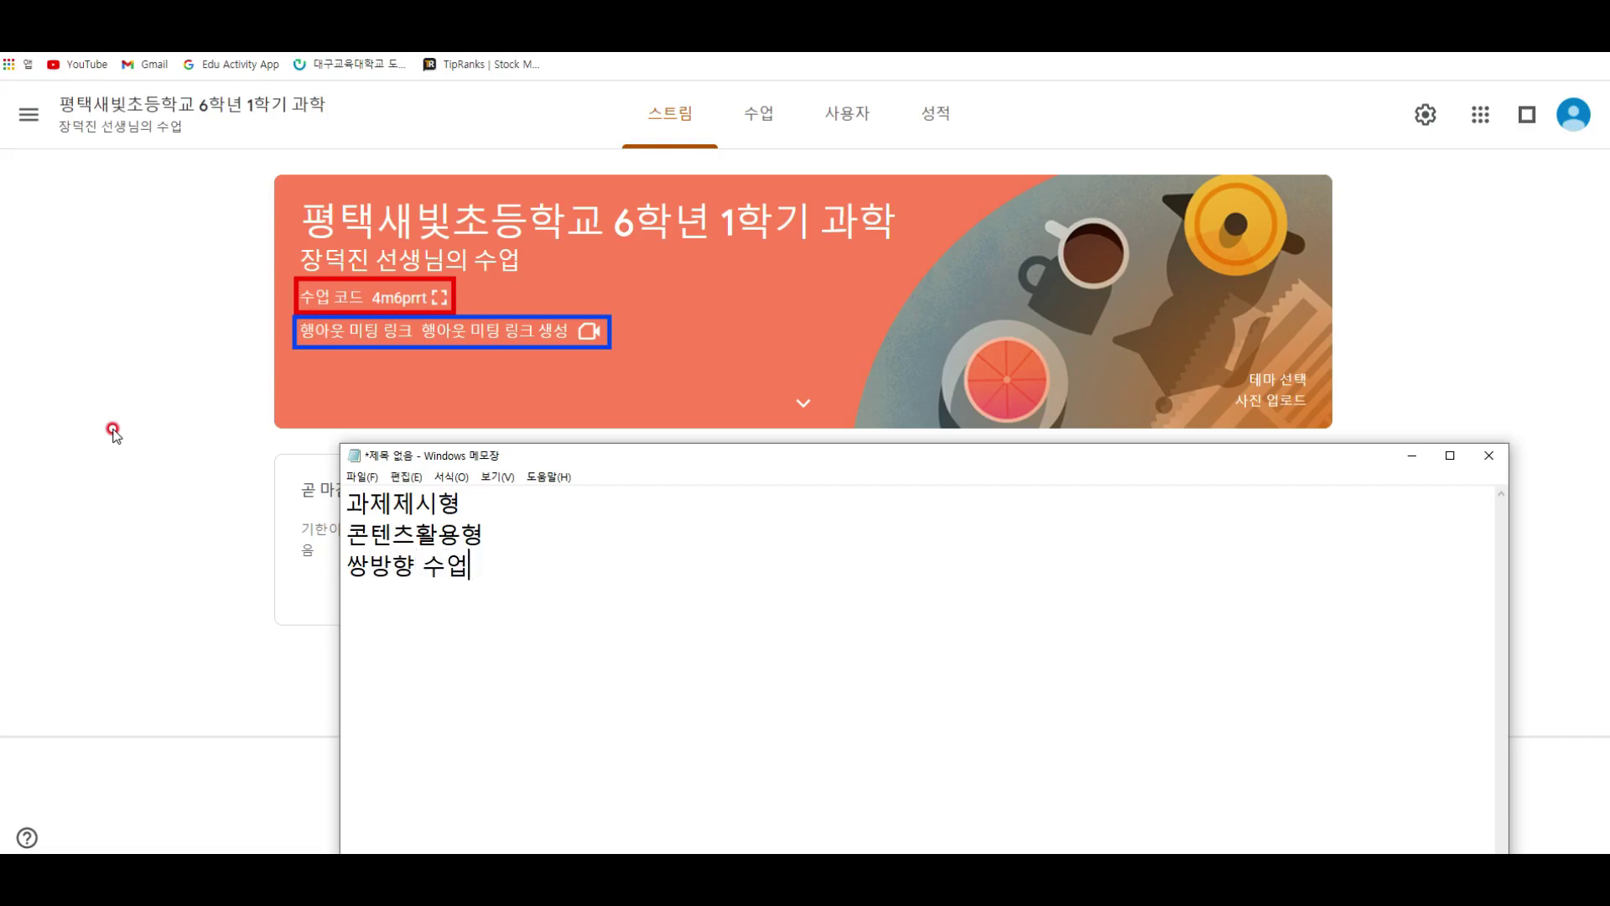
{"action": "type", "text": " - 구글 m"}
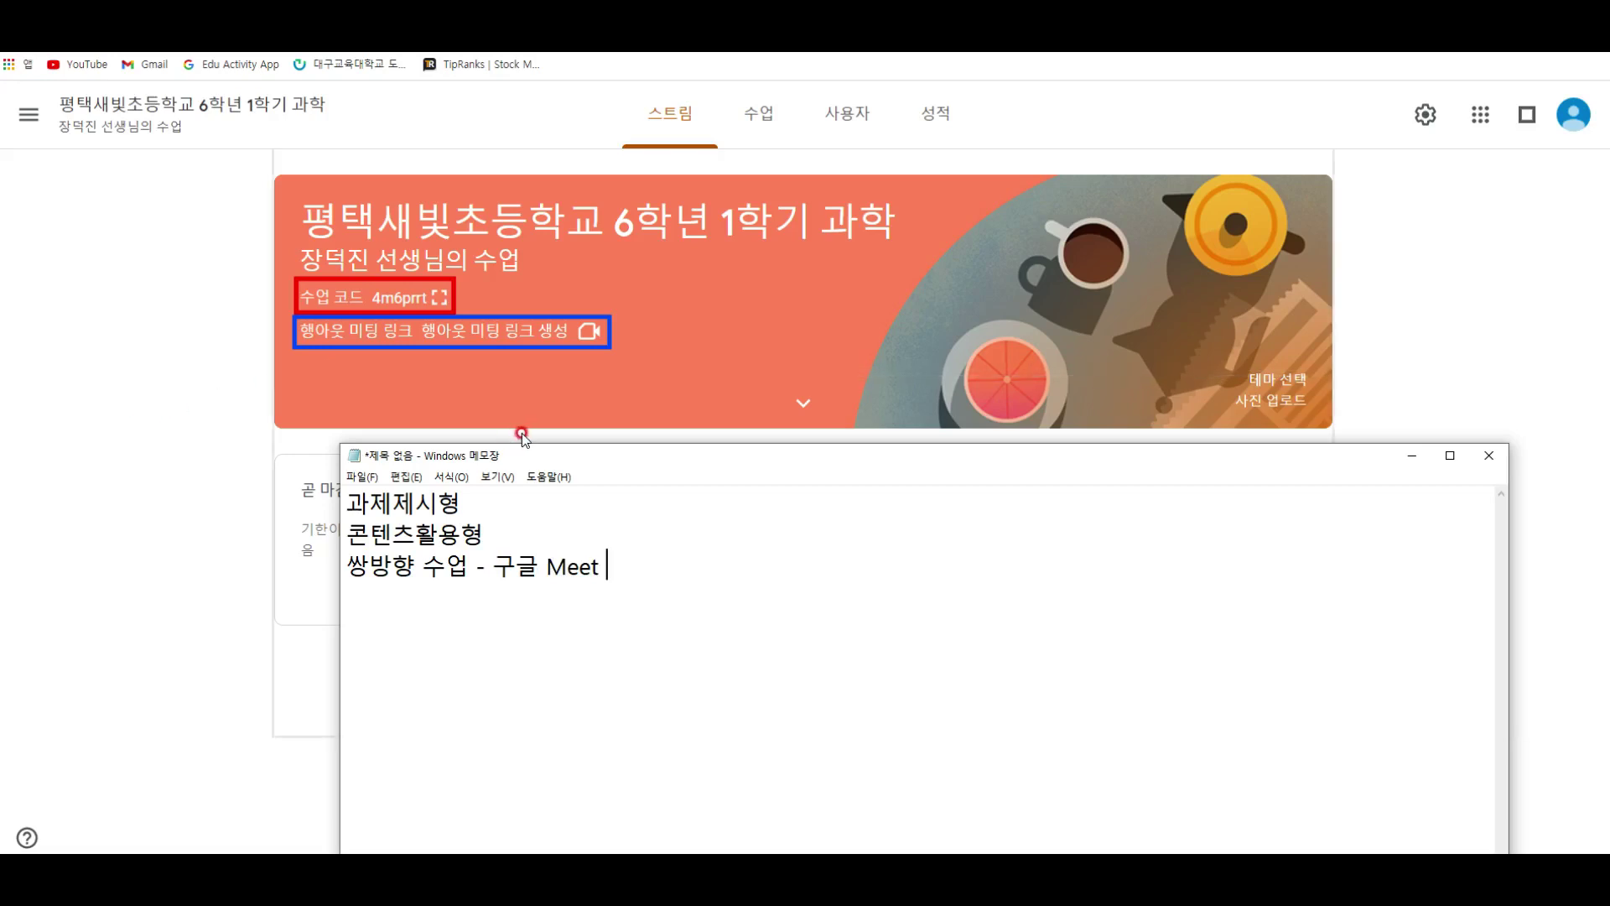
Step: Generate the class Google Meet link, switch on 학생에게 공개, and save it
{"action": "left_click", "coordinate": [525, 338]}
{"action": "left_click", "coordinate": [712, 501]}
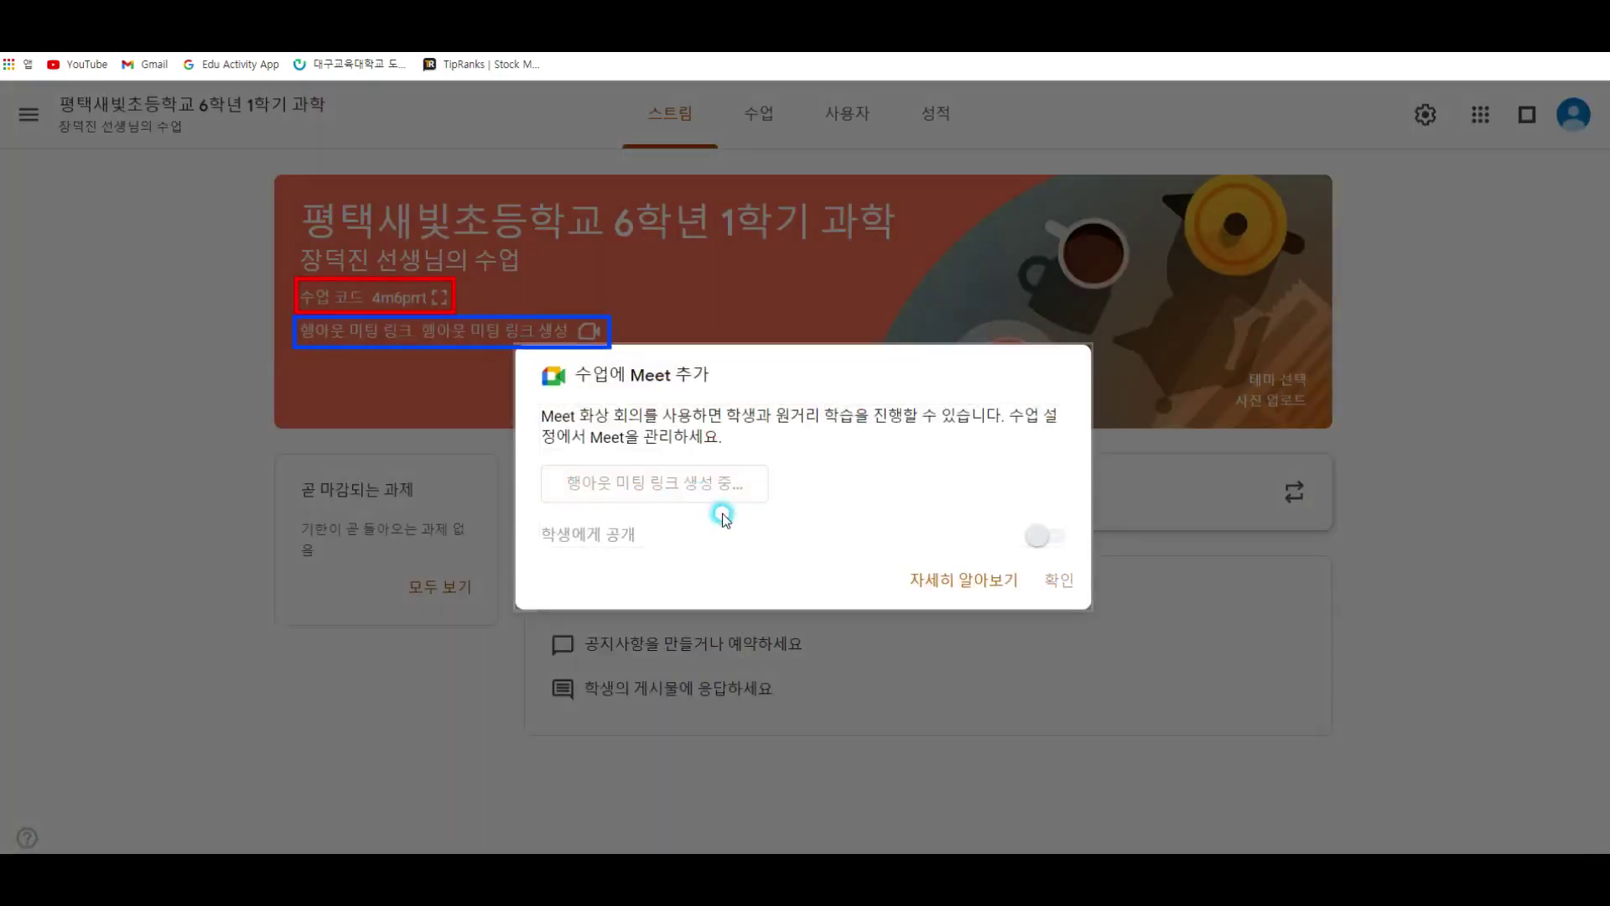
{"action": "left_click", "coordinate": [1043, 535]}
{"action": "left_click", "coordinate": [1048, 533]}
{"action": "left_click", "coordinate": [1038, 581]}
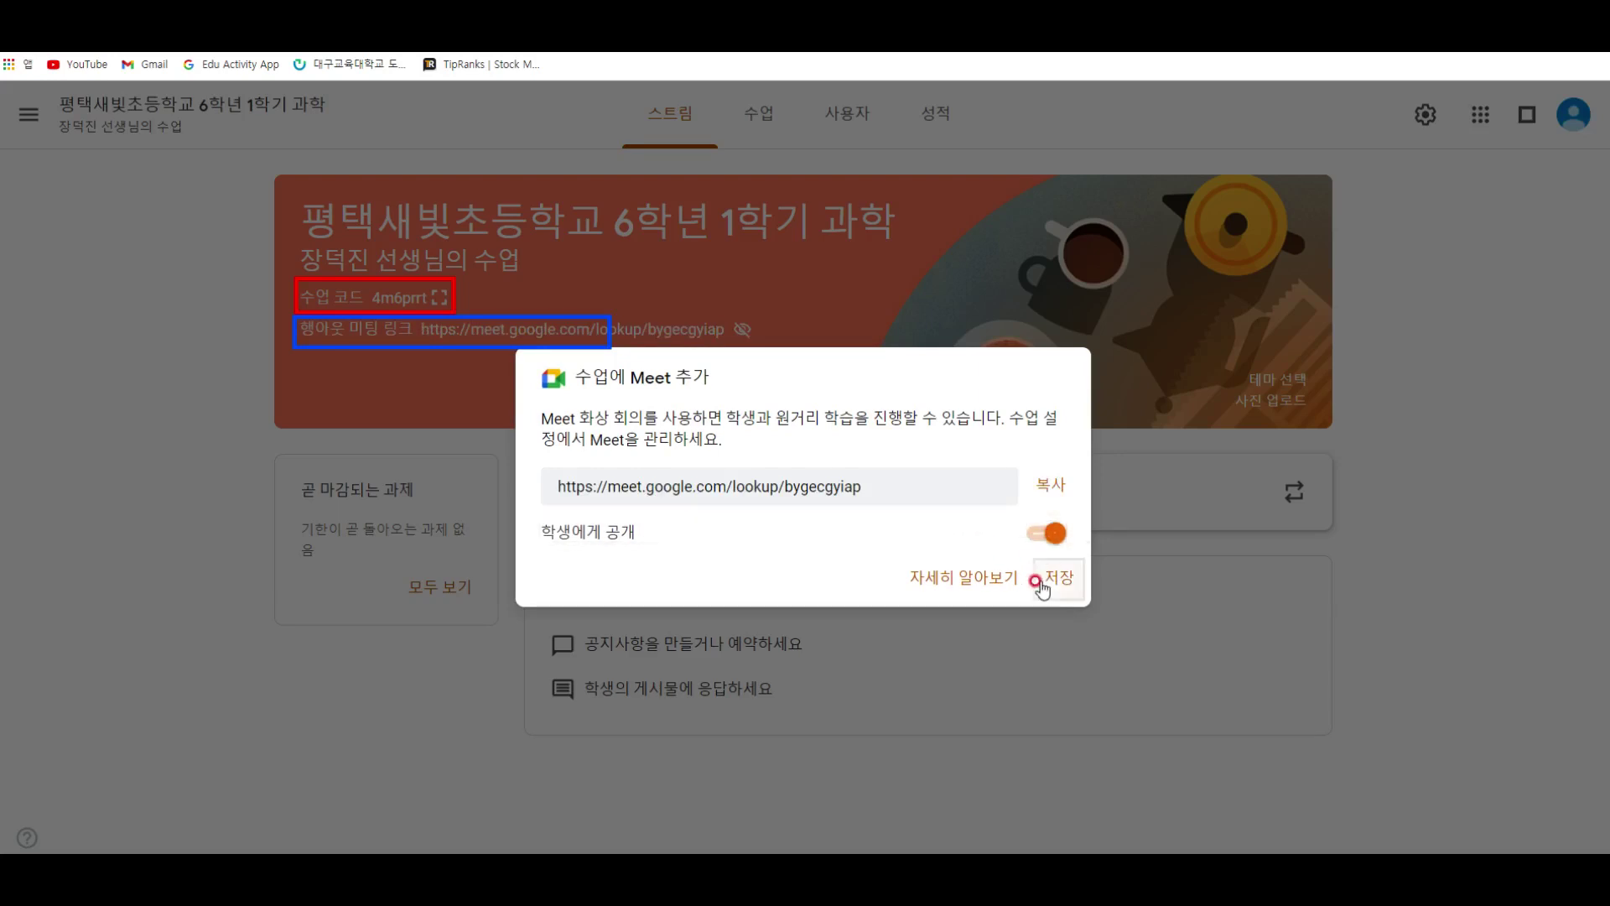
{"action": "left_click", "coordinate": [1035, 533]}
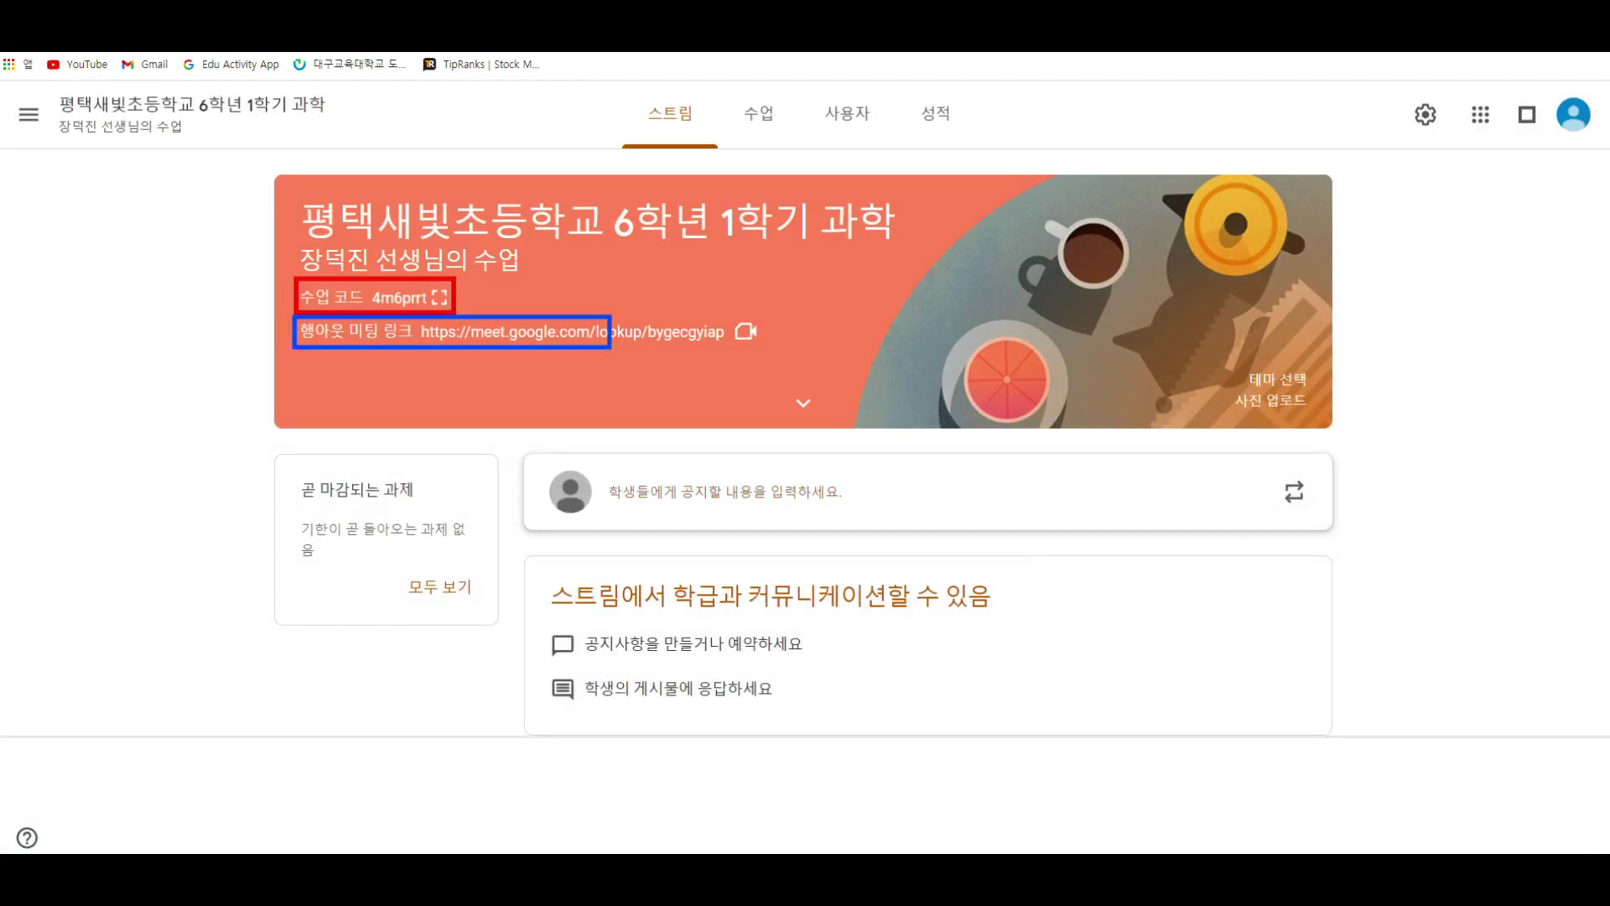
{"action": "left_click", "coordinate": [633, 331]}
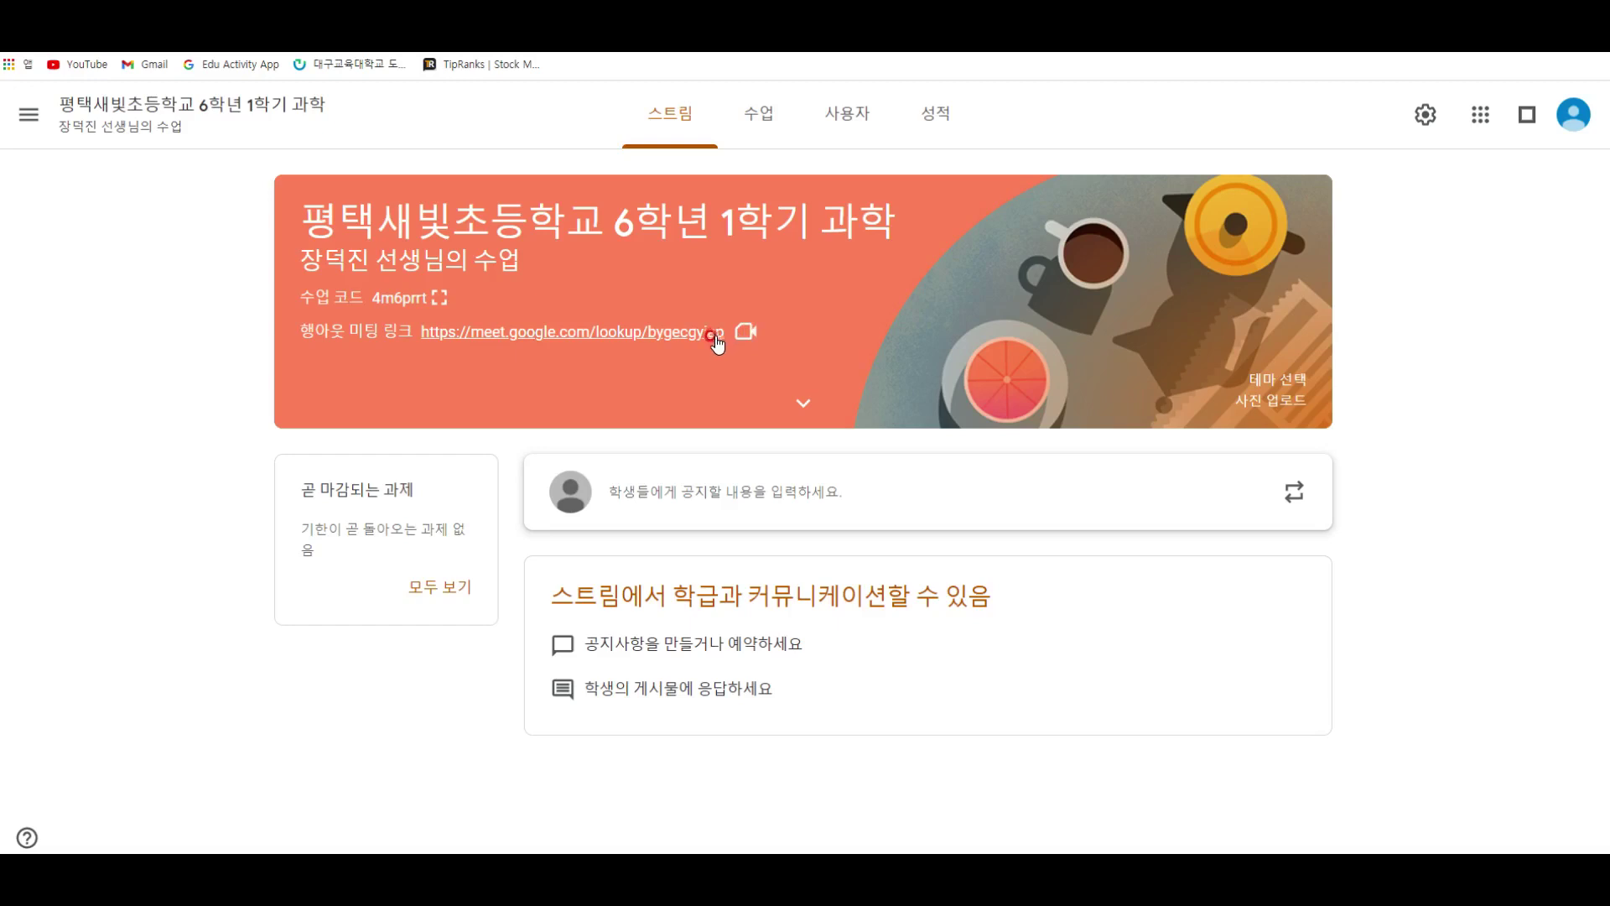
{"action": "left_click", "coordinate": [1412, 118]}
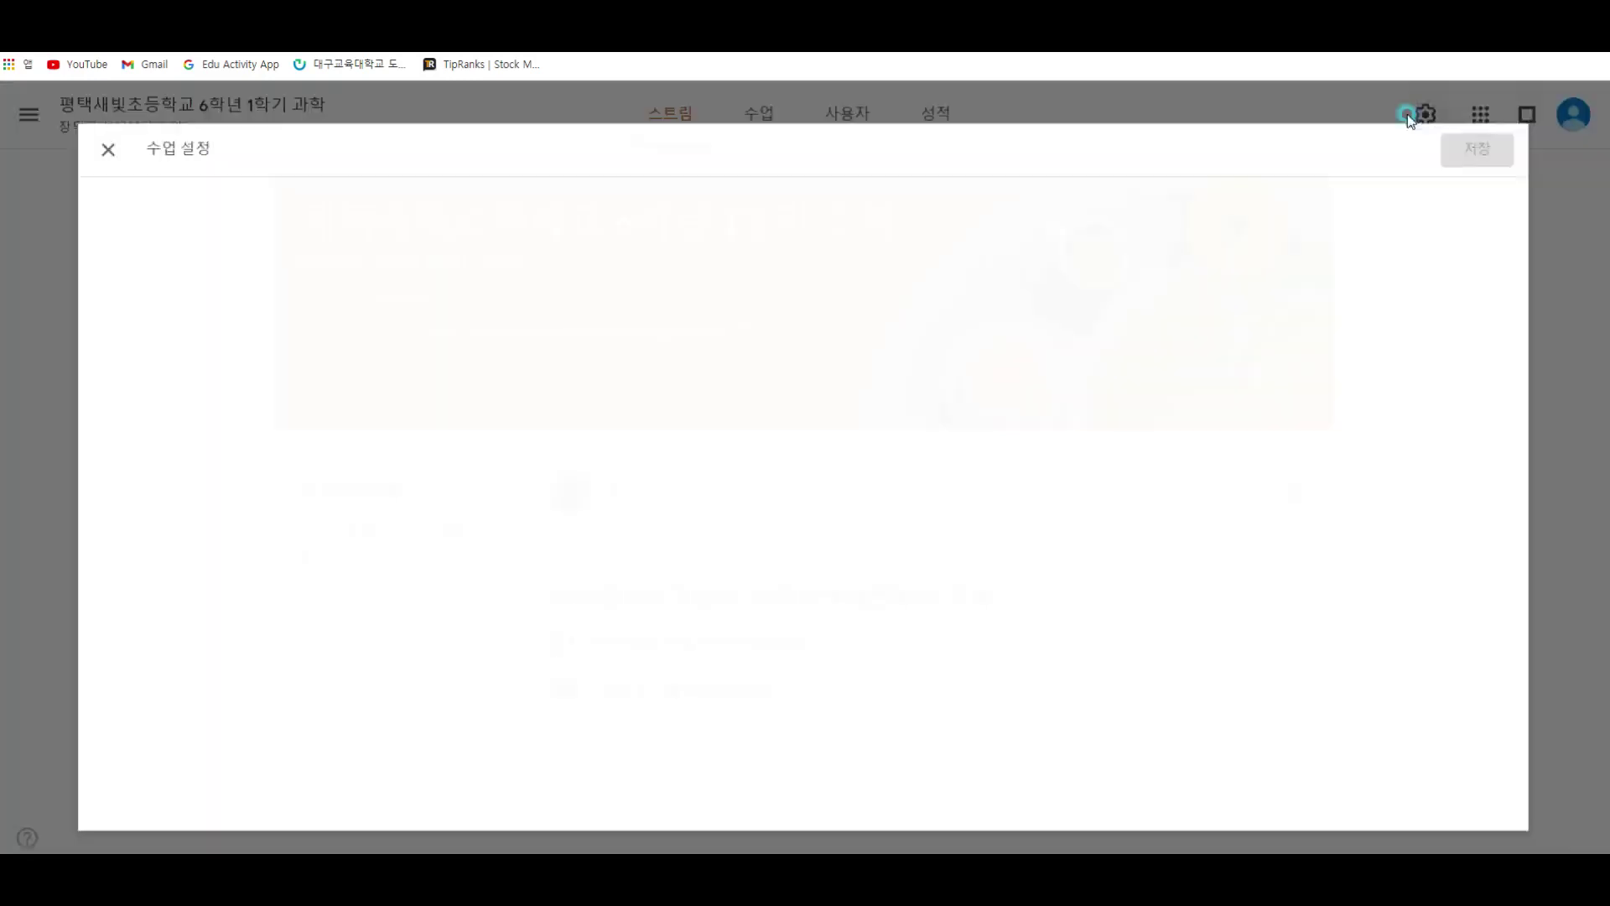
{"action": "scroll", "coordinate": [604, 425], "scroll_direction": "down", "scroll_amount": 10}
{"action": "scroll", "coordinate": [638, 411], "scroll_direction": "up", "scroll_amount": 1}
{"action": "scroll", "coordinate": [654, 407], "scroll_direction": "up", "scroll_amount": 8}
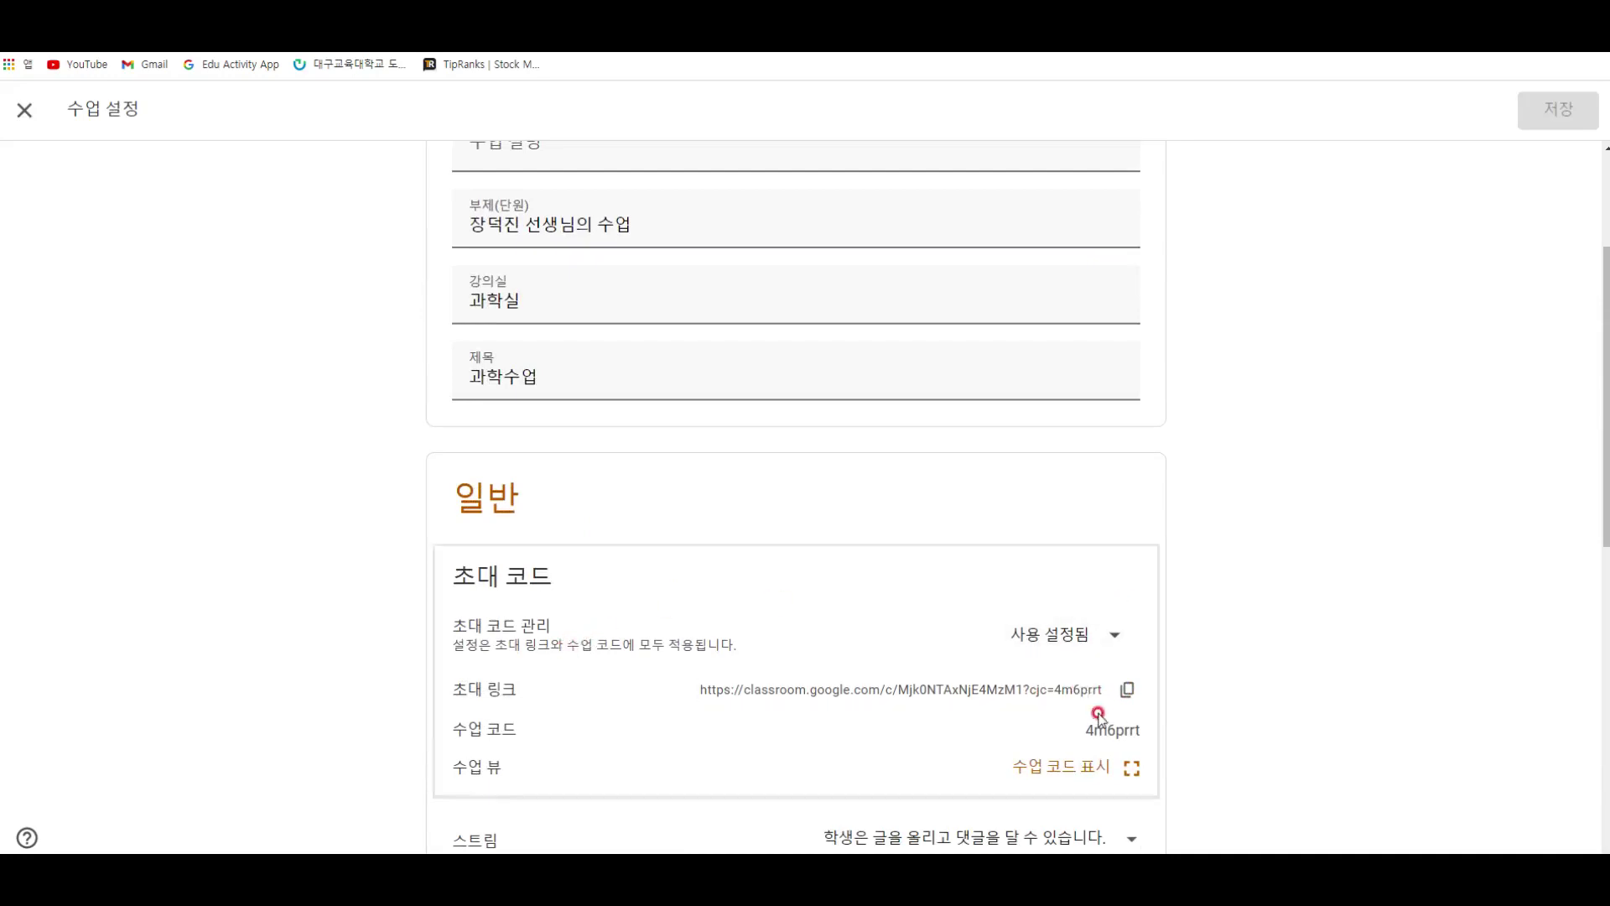
{"action": "scroll", "coordinate": [1096, 721], "scroll_direction": "down", "scroll_amount": 6}
{"action": "scroll", "coordinate": [780, 667], "scroll_direction": "down", "scroll_amount": 3}
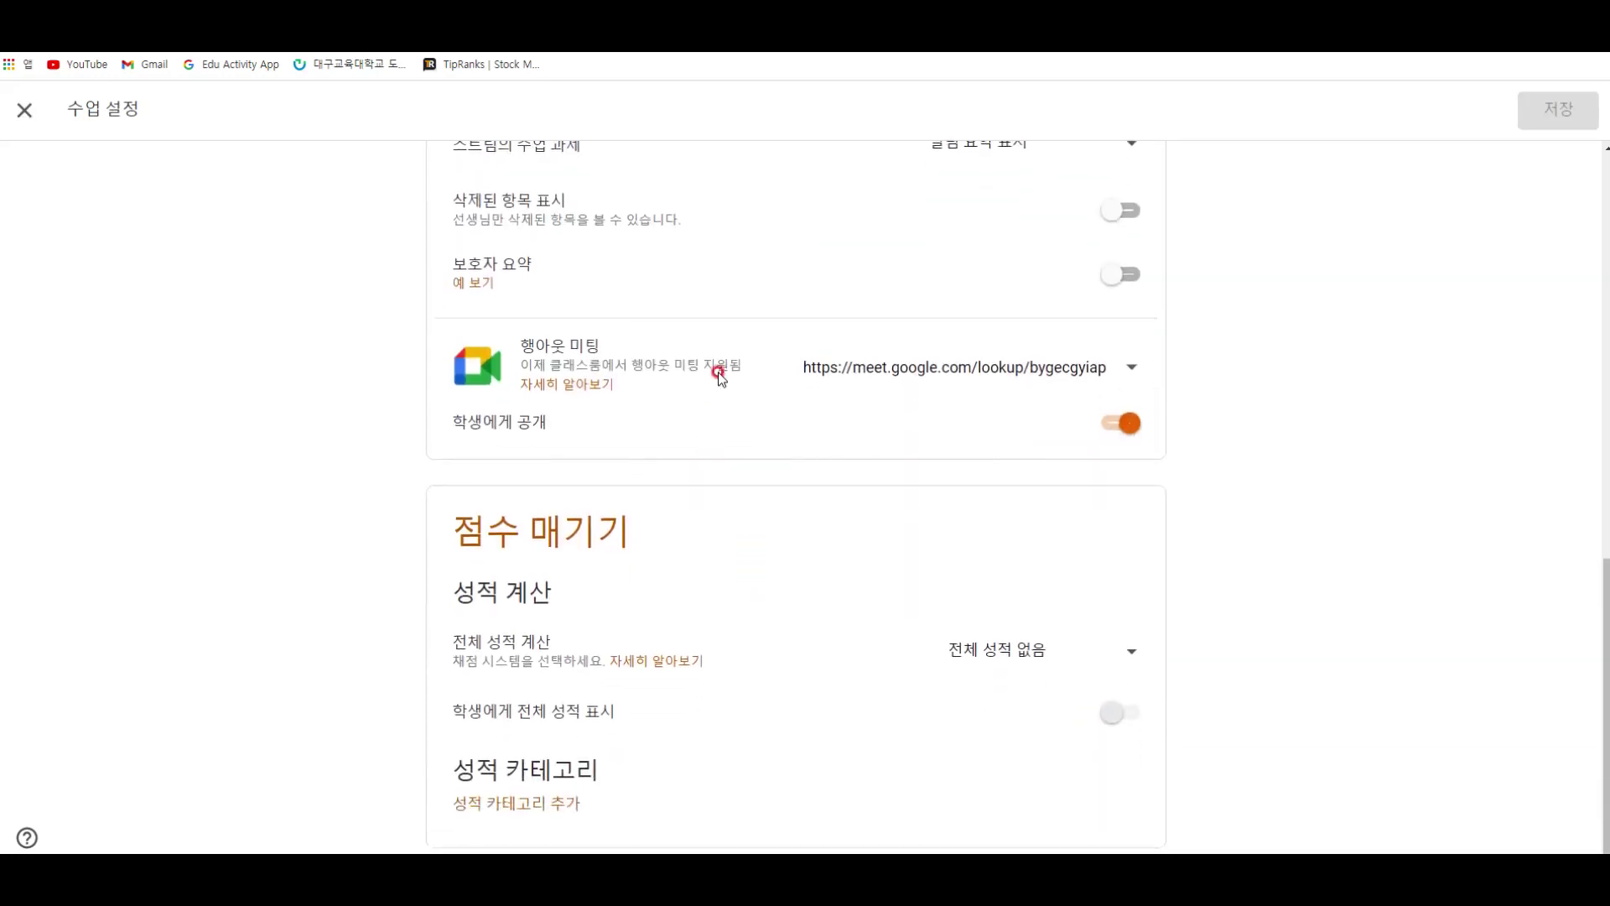
{"action": "left_click", "coordinate": [1055, 363]}
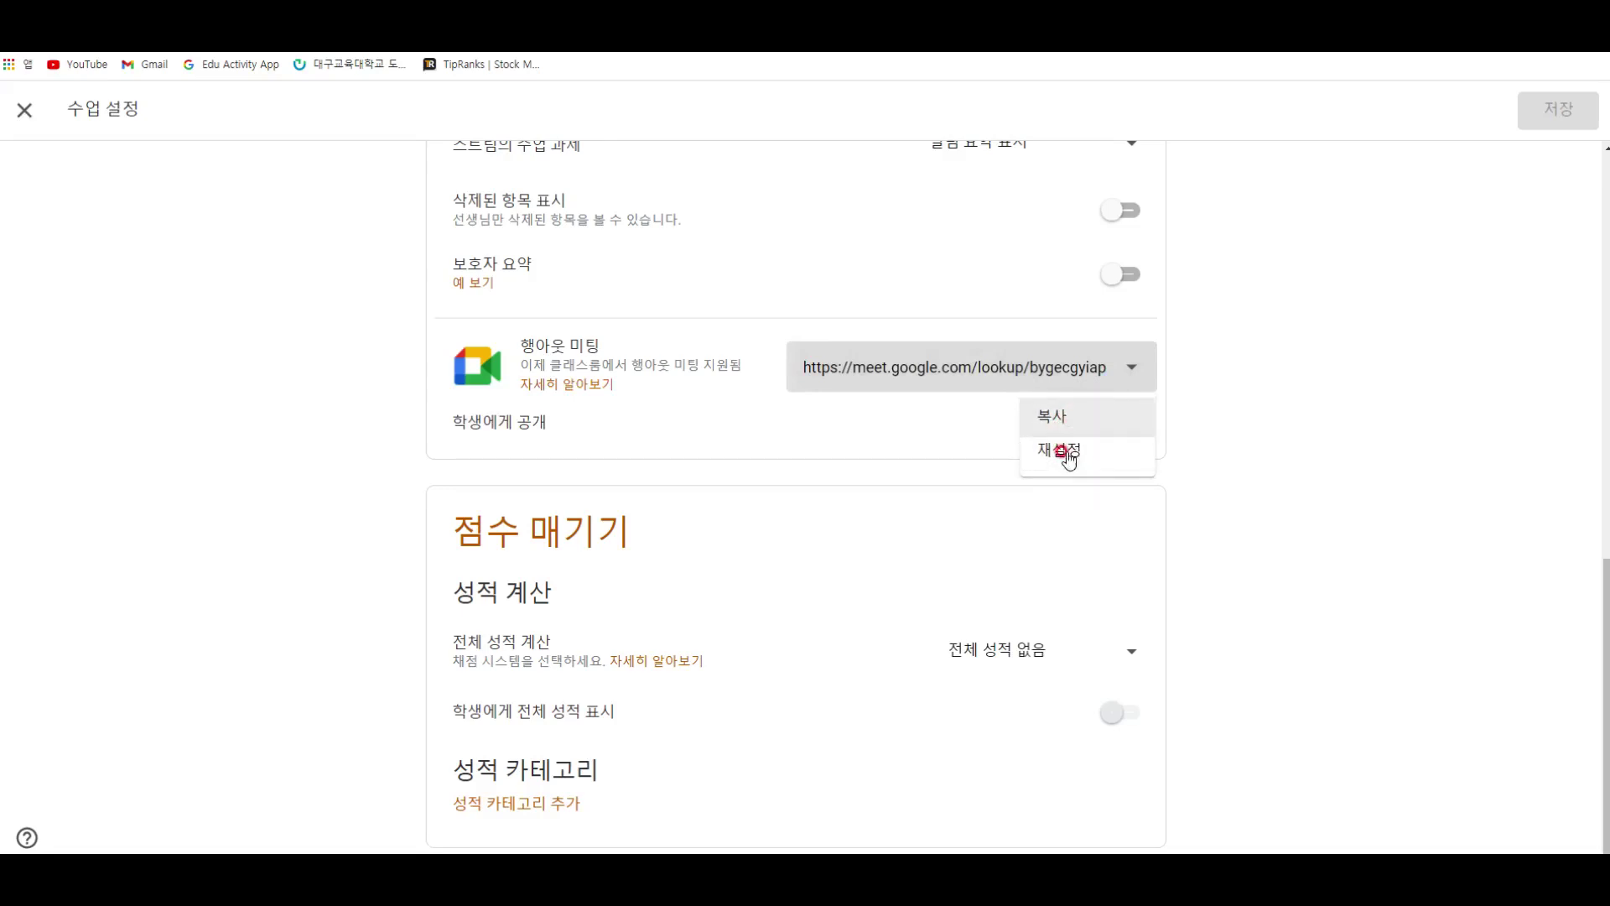
{"action": "left_click", "coordinate": [1279, 385]}
{"action": "left_click", "coordinate": [24, 110]}
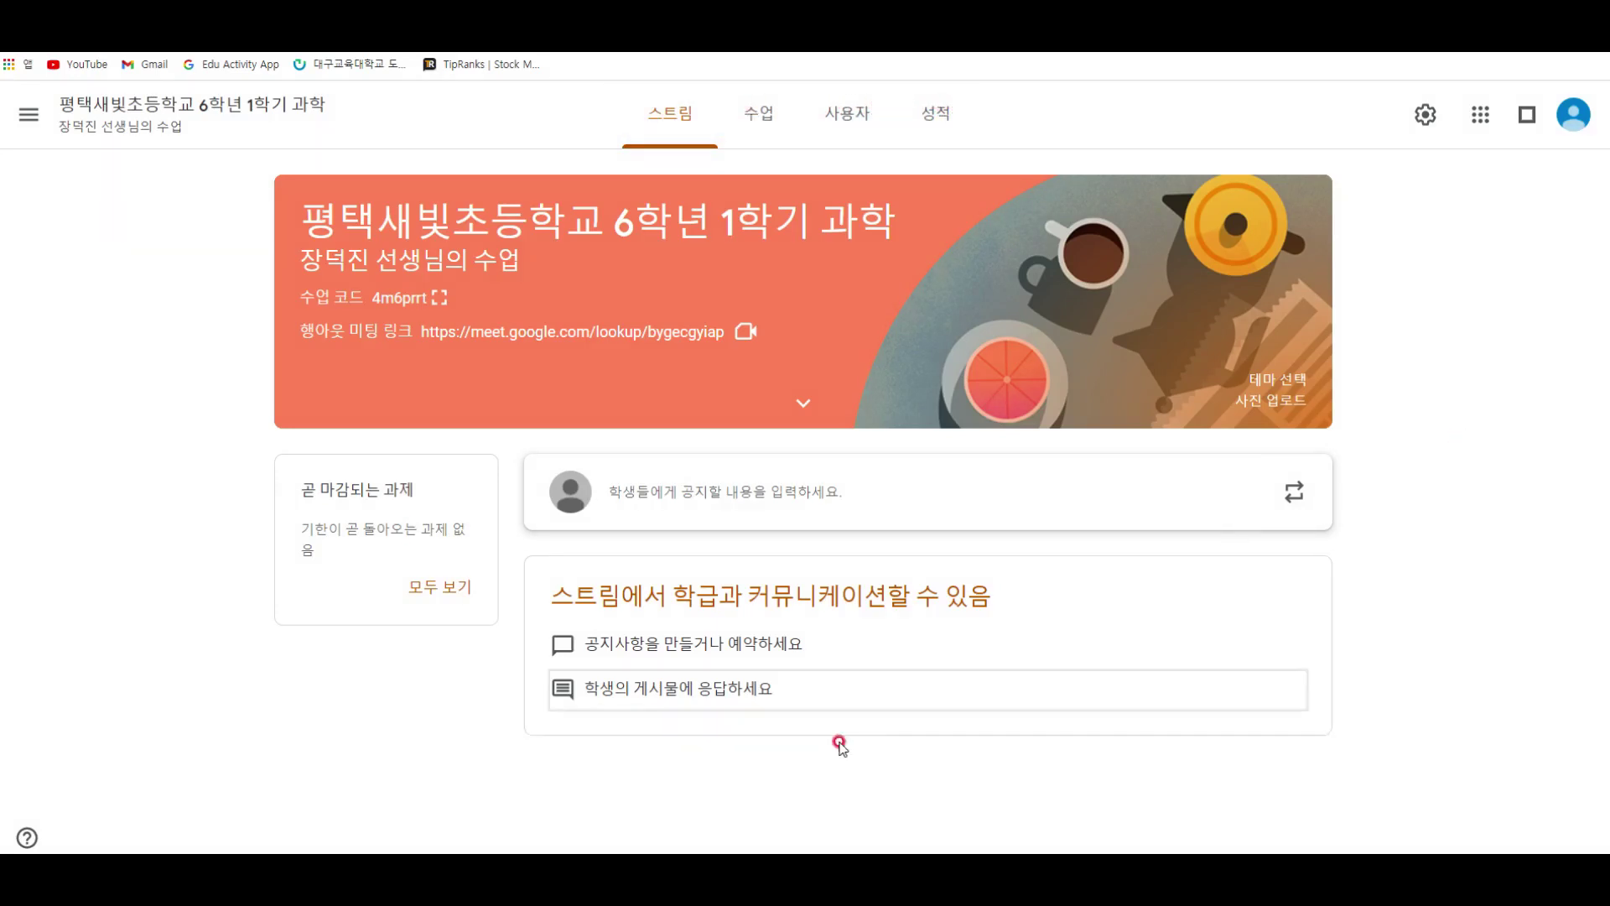
Step: Open the announcement composer, dismiss the scheduling tip, then cancel the empty draft
{"action": "left_click", "coordinate": [724, 529]}
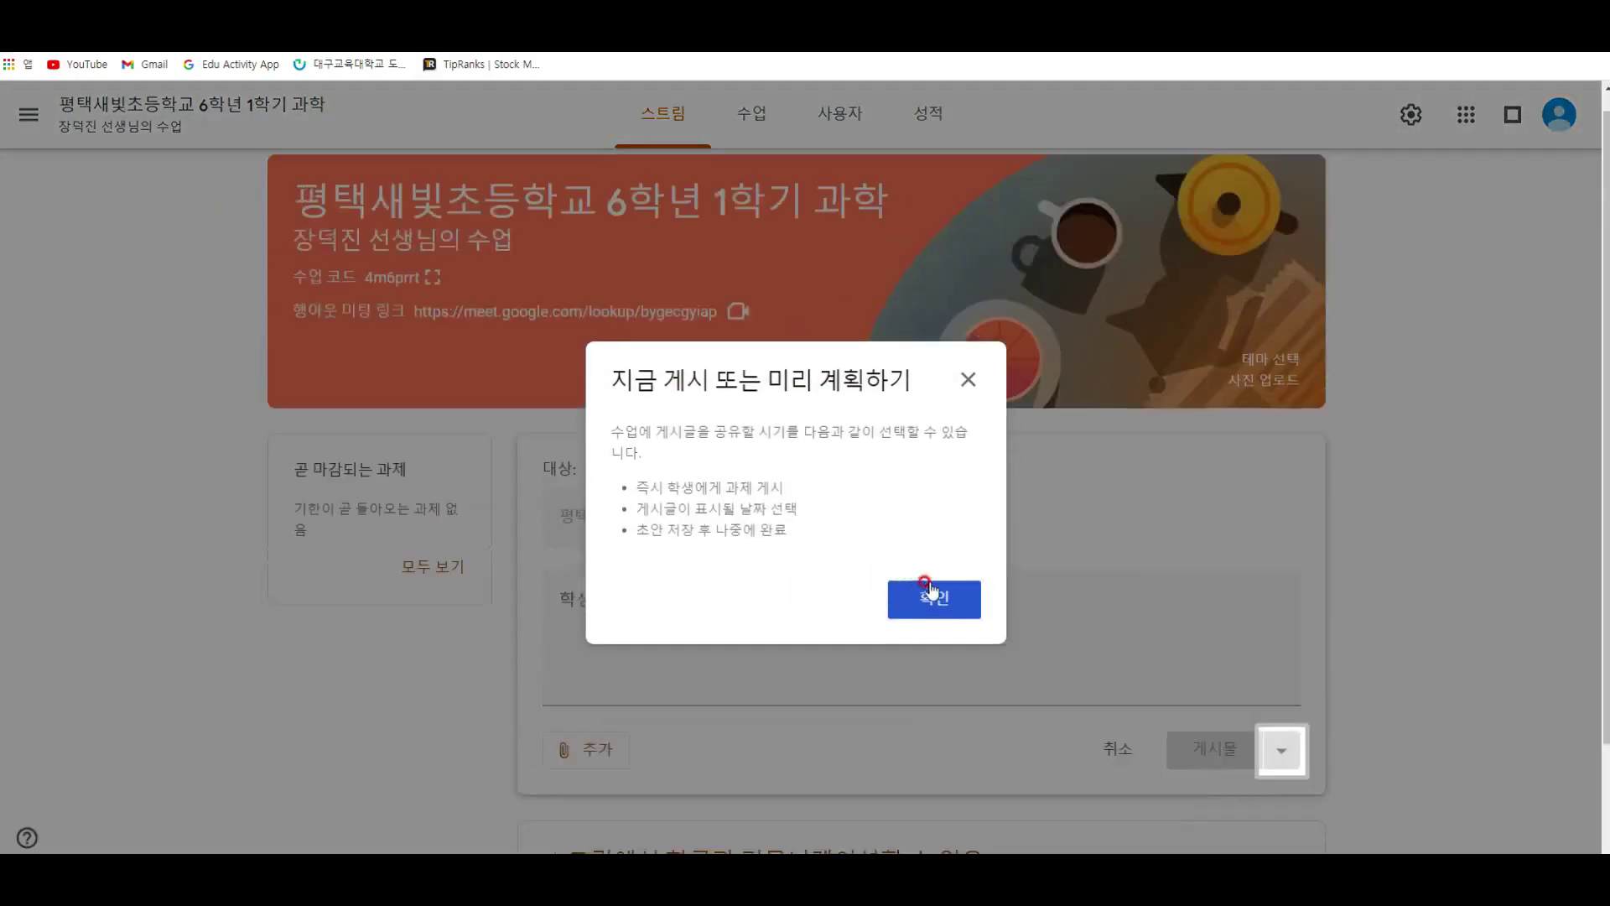
{"action": "left_click", "coordinate": [930, 597]}
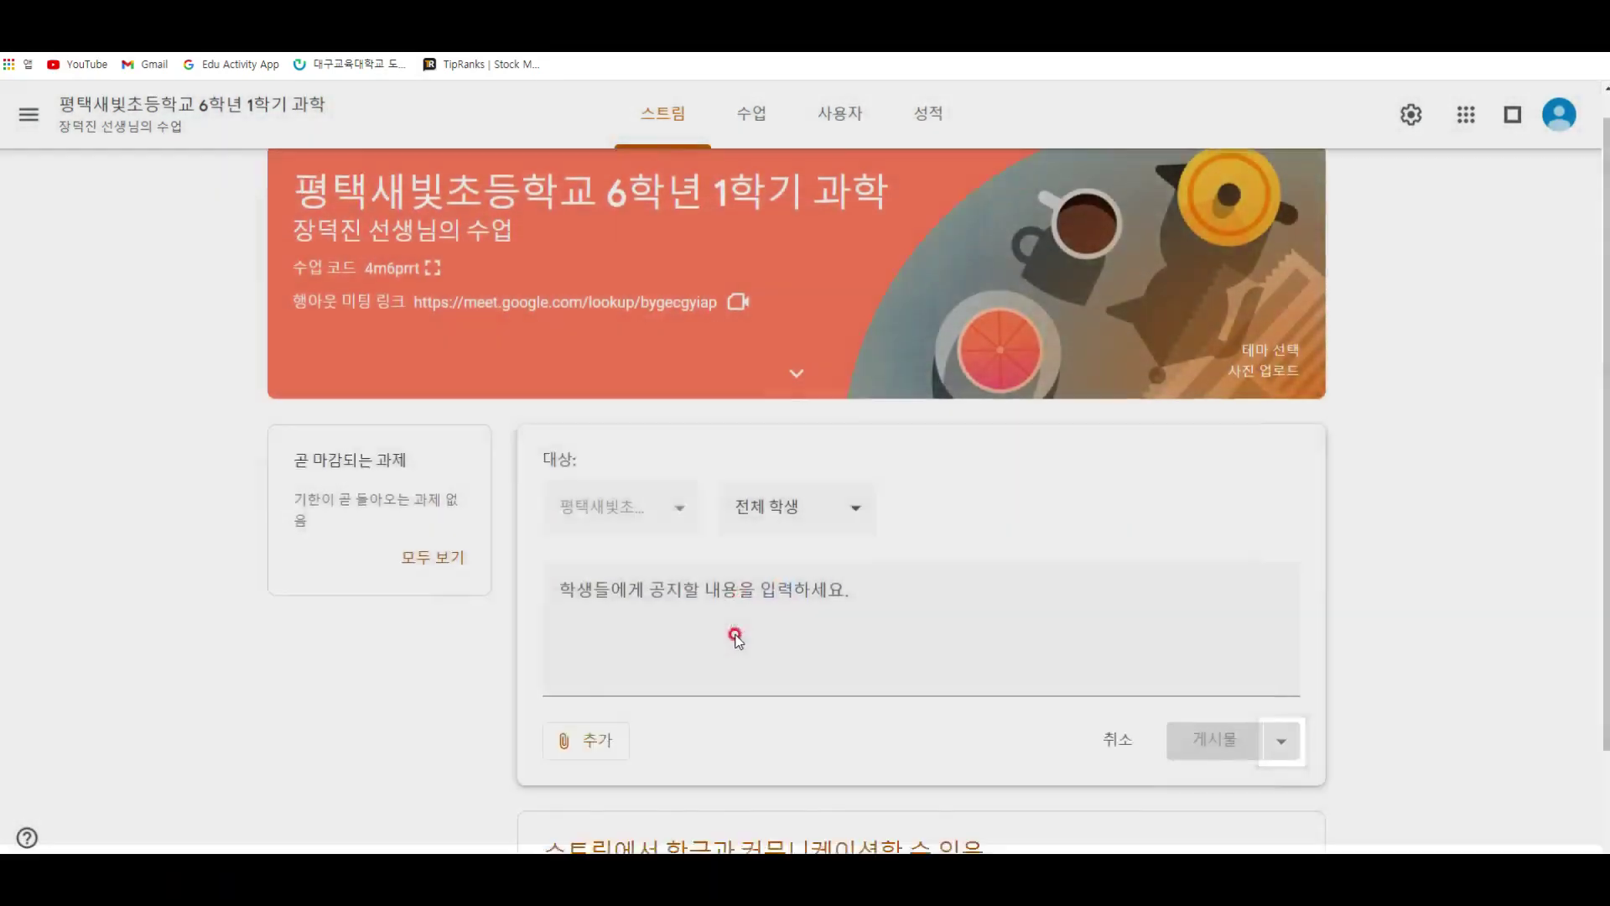
{"action": "left_click", "coordinate": [677, 671]}
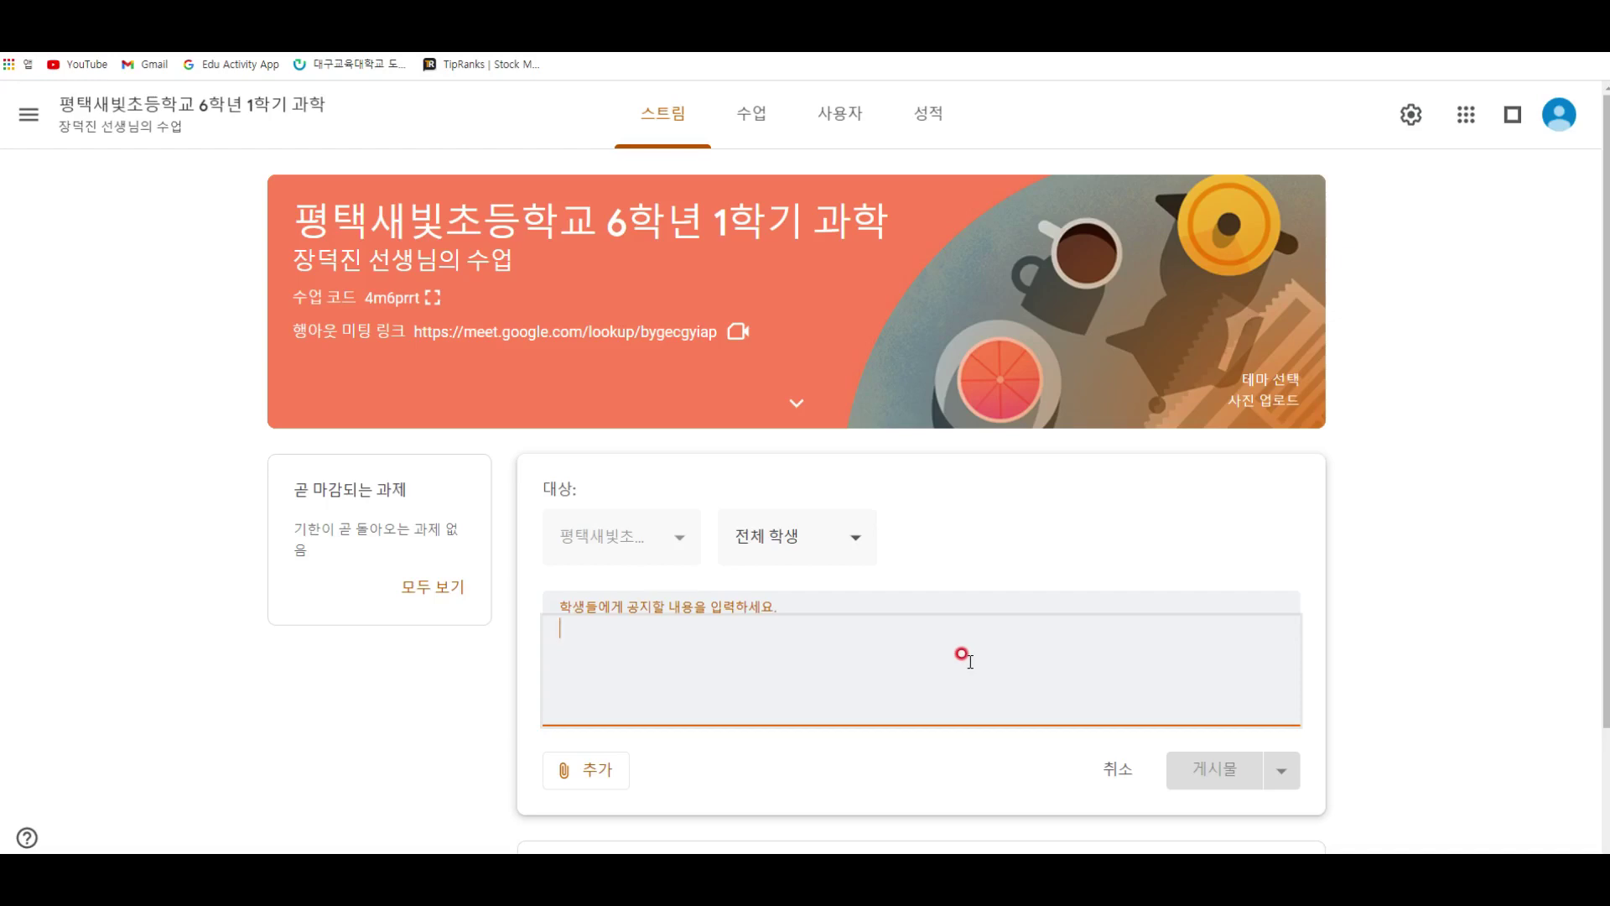
{"action": "scroll", "coordinate": [922, 637], "scroll_direction": "down", "scroll_amount": 2}
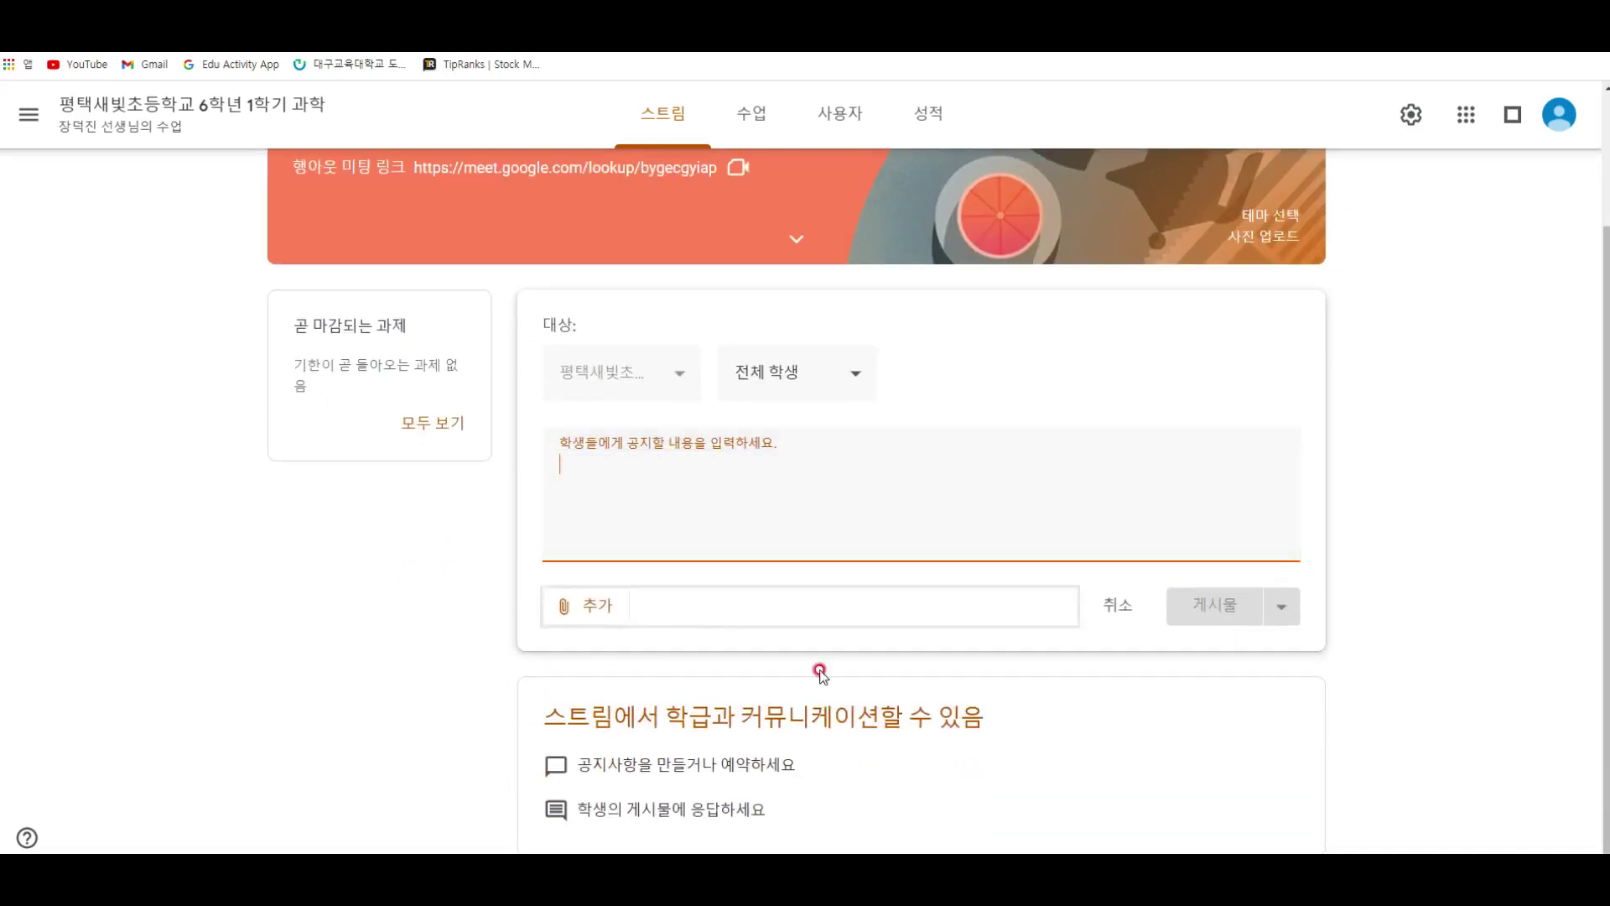
{"action": "left_click", "coordinate": [730, 717]}
{"action": "left_click", "coordinate": [969, 541]}
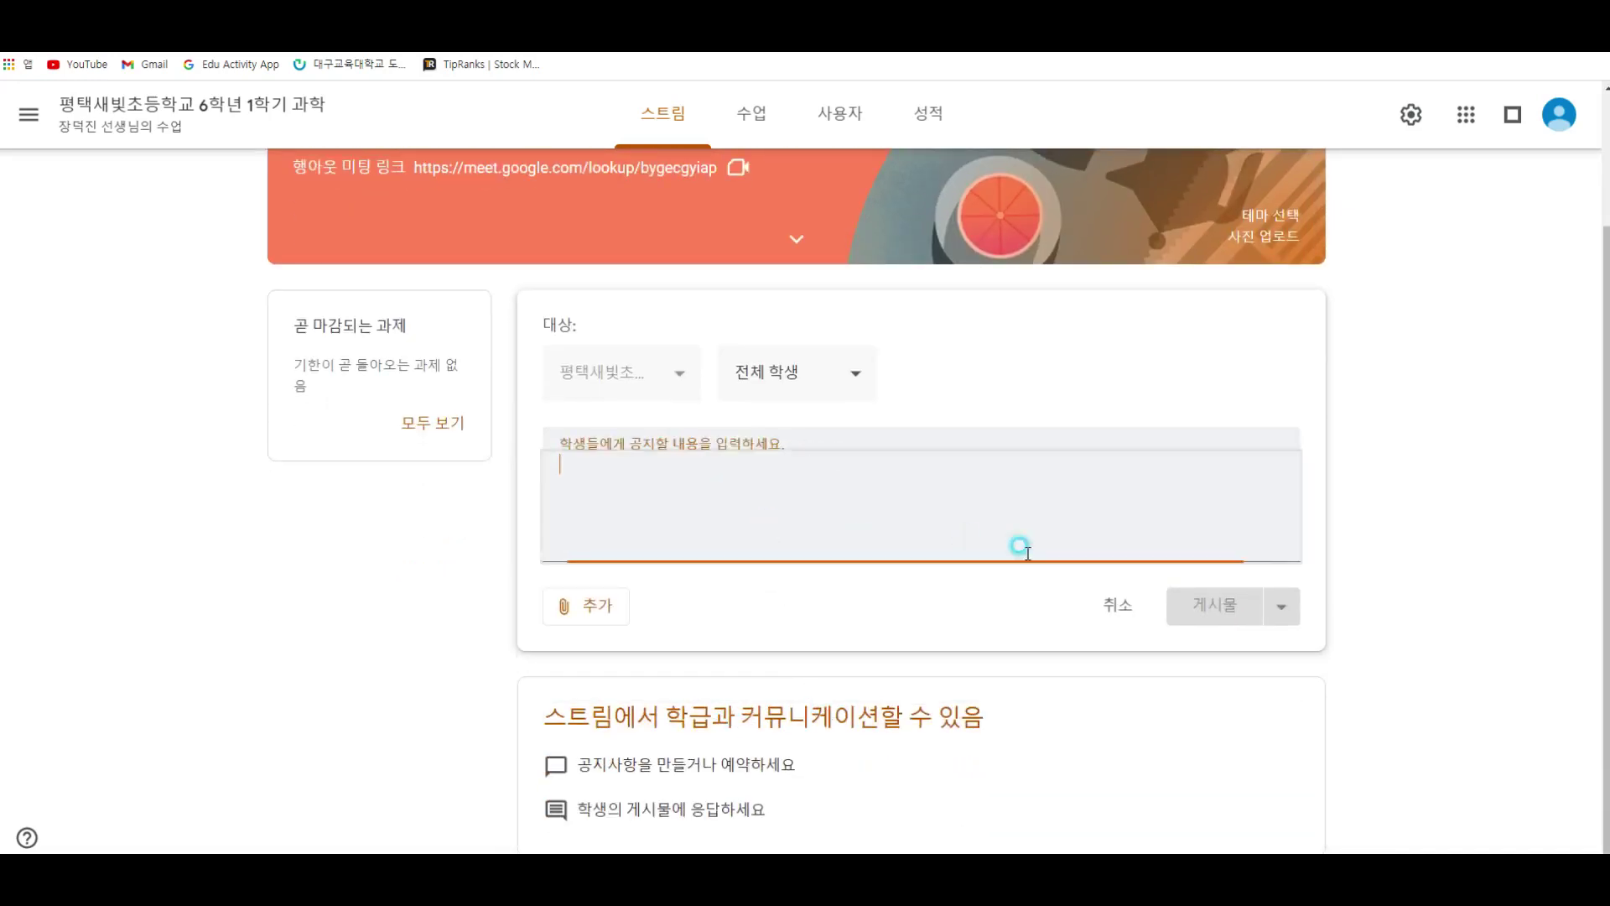
{"action": "left_click", "coordinate": [1115, 606]}
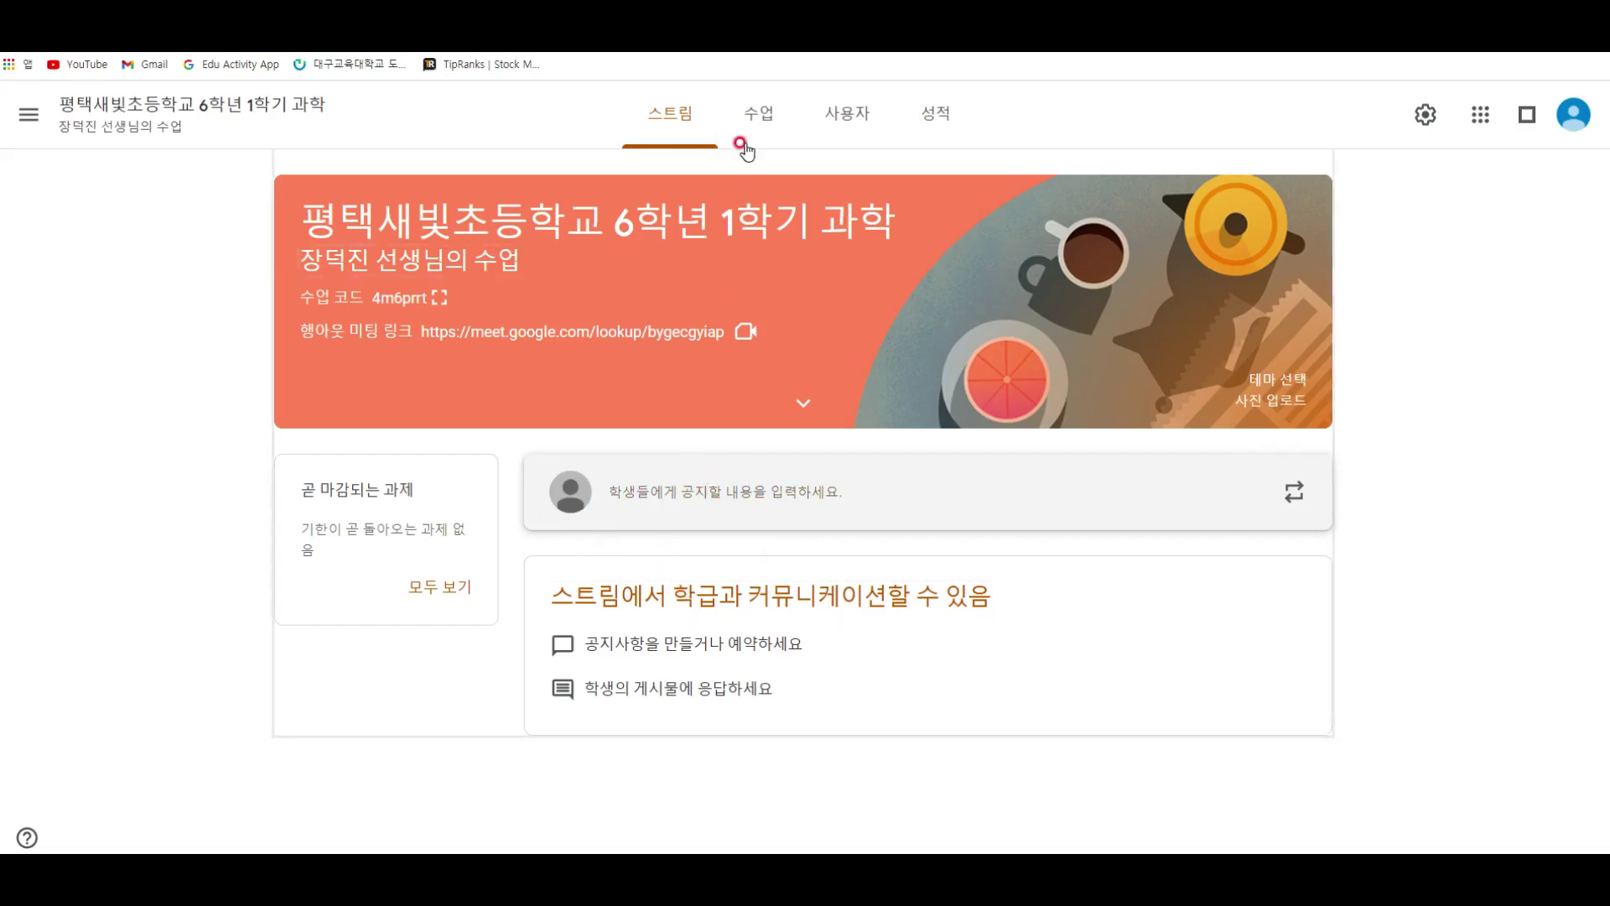
Step: Post the announcement '2021년 3월 9일 출석체크' to all students
{"action": "left_click", "coordinate": [676, 501]}
{"action": "left_click", "coordinate": [663, 643]}
{"action": "left_click", "coordinate": [663, 642]}
{"action": "type", "text": "202"}
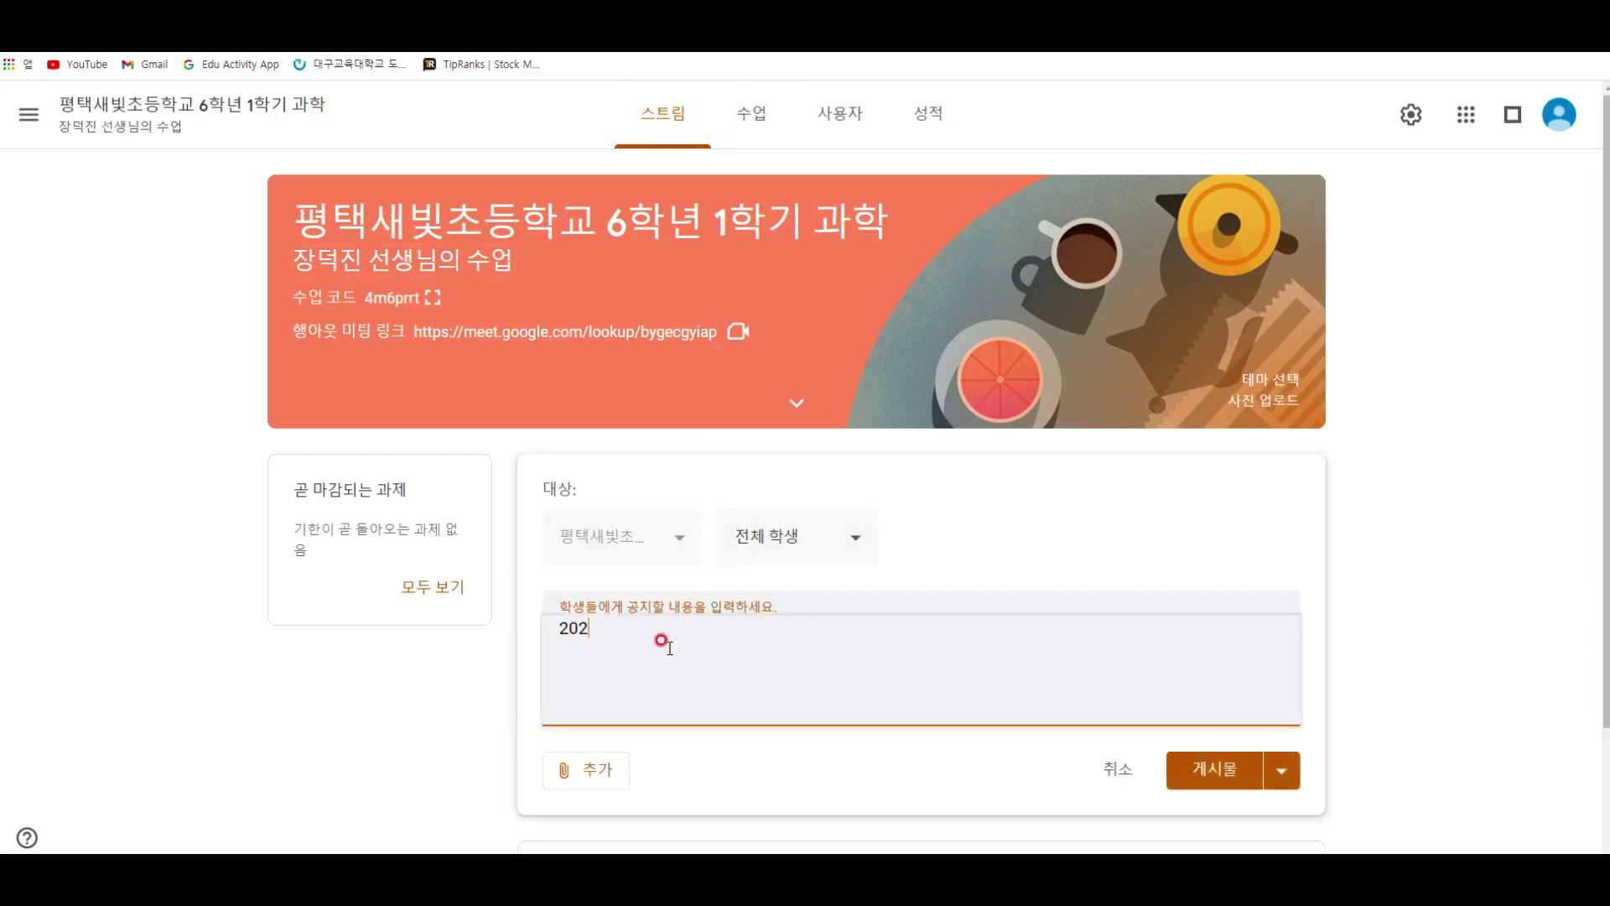
{"action": "type", "text": "1su"}
{"action": "key", "text": "BackSpace"}
{"action": "key", "text": "BackSpace"}
{"action": "type", "text": "ㄴㅕㄴ 3우ㄹ 9일 출석체크"}
{"action": "left_click", "coordinate": [868, 534]}
{"action": "left_click", "coordinate": [916, 518]}
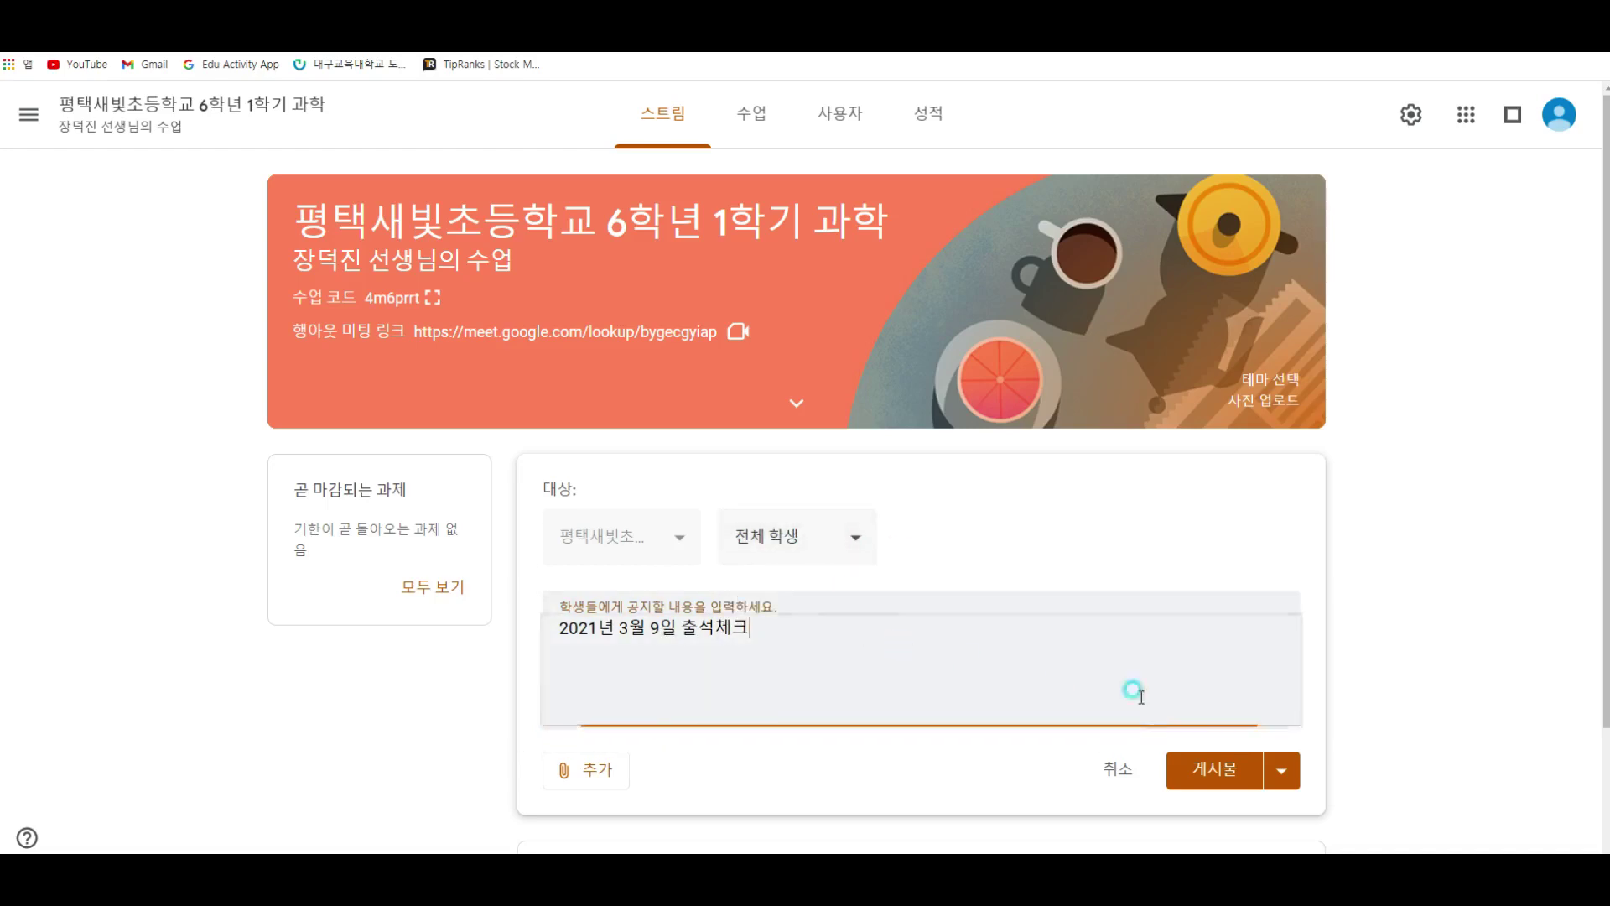
{"action": "left_click", "coordinate": [1215, 769]}
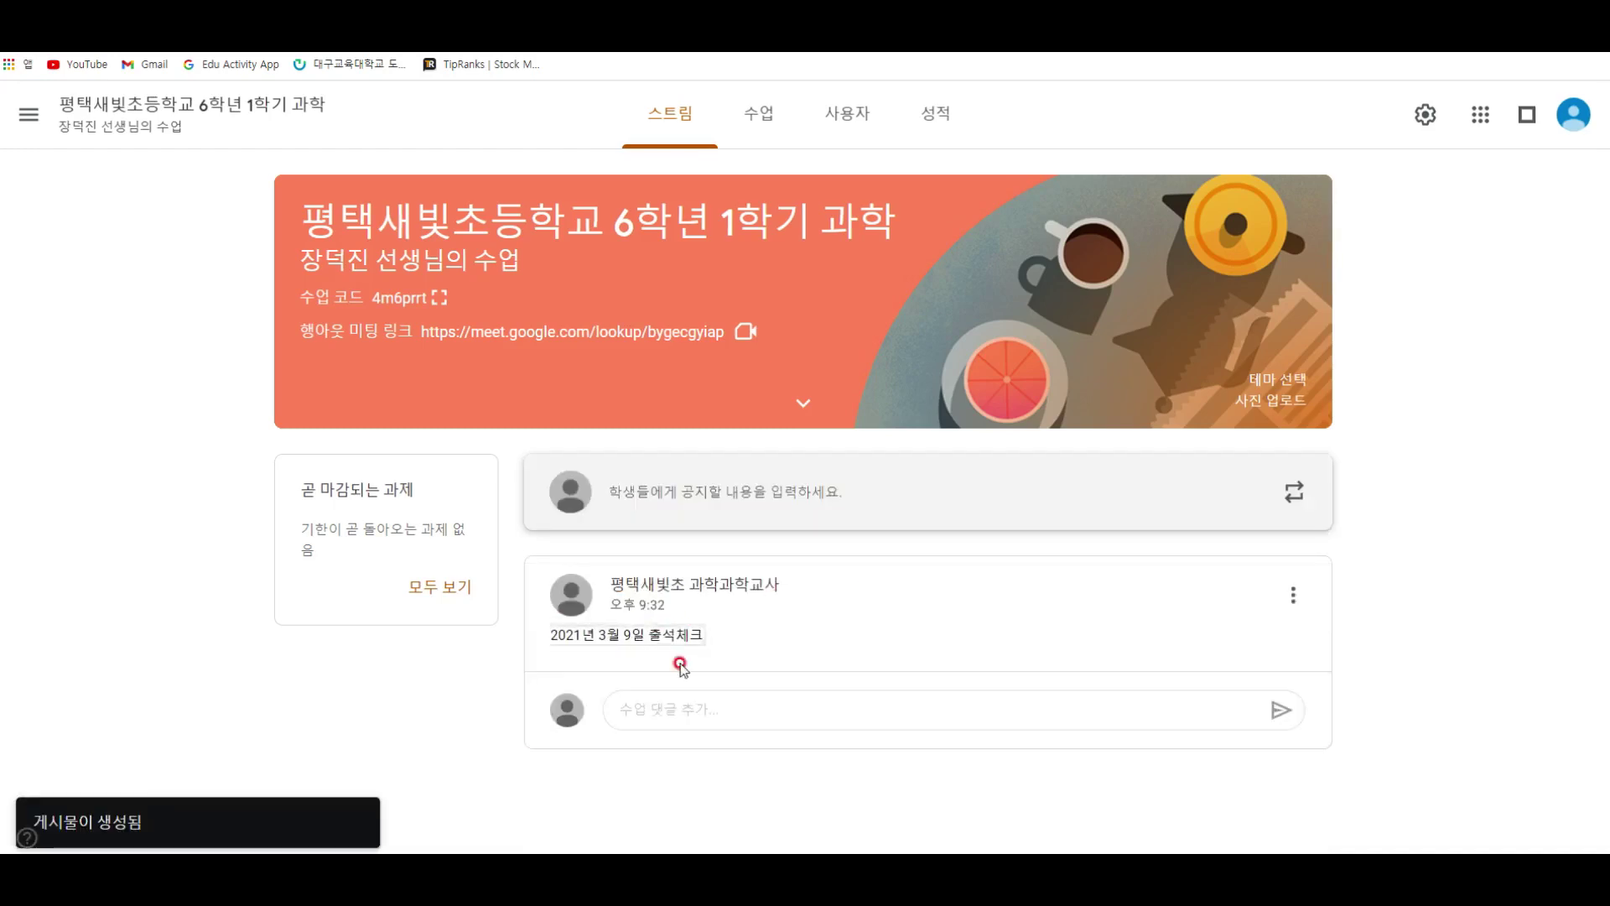
{"action": "left_click", "coordinate": [689, 712]}
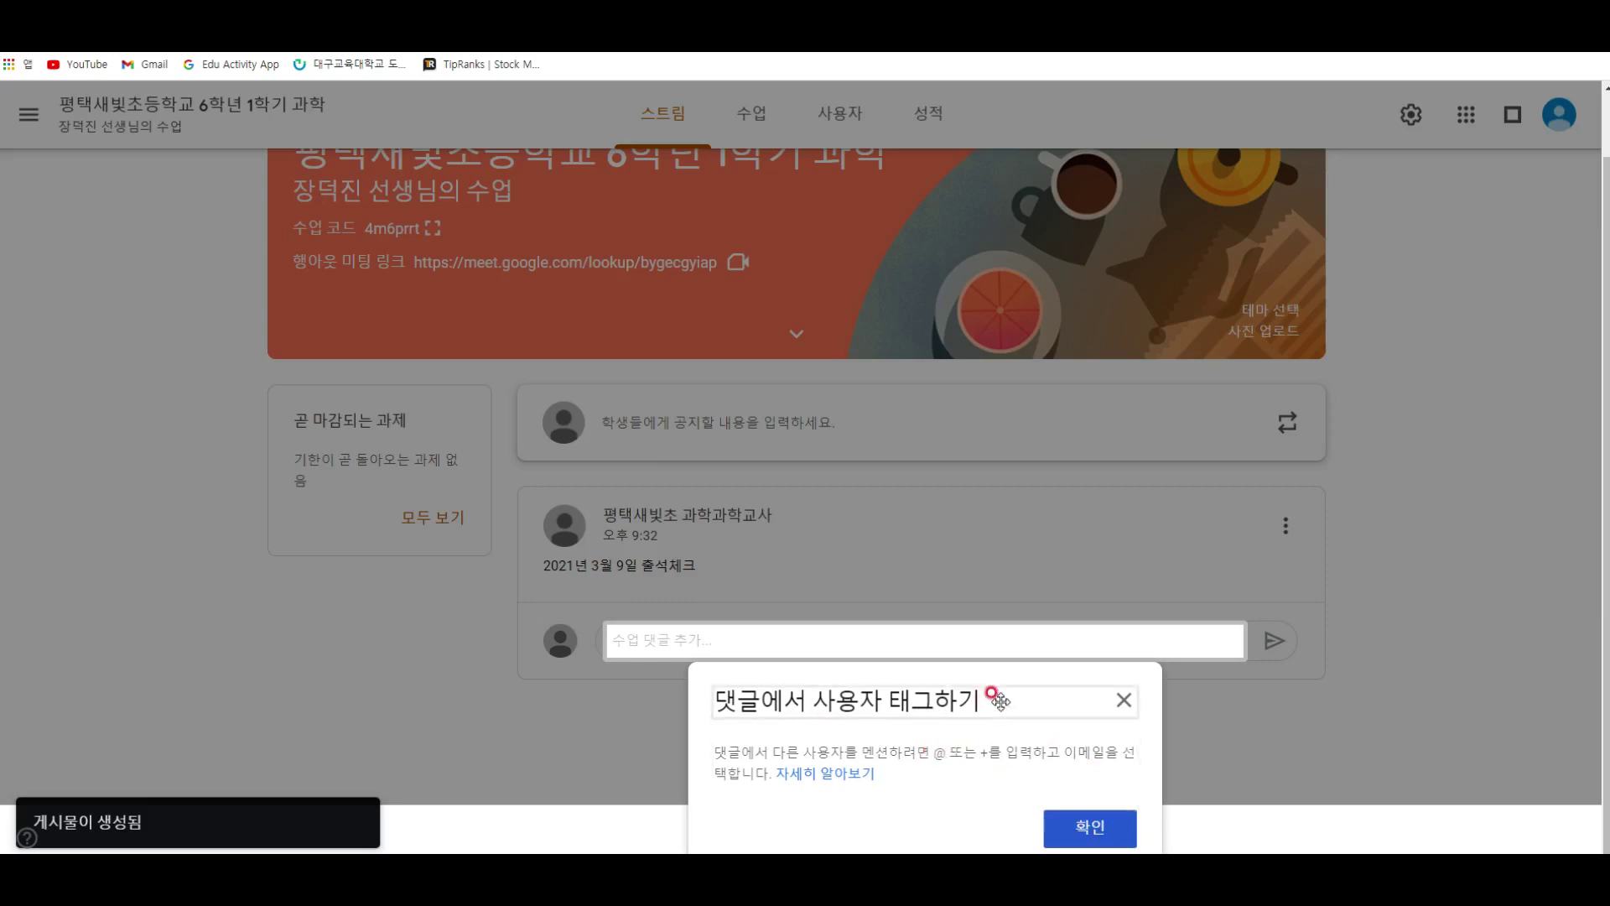
{"action": "left_click", "coordinate": [1090, 830]}
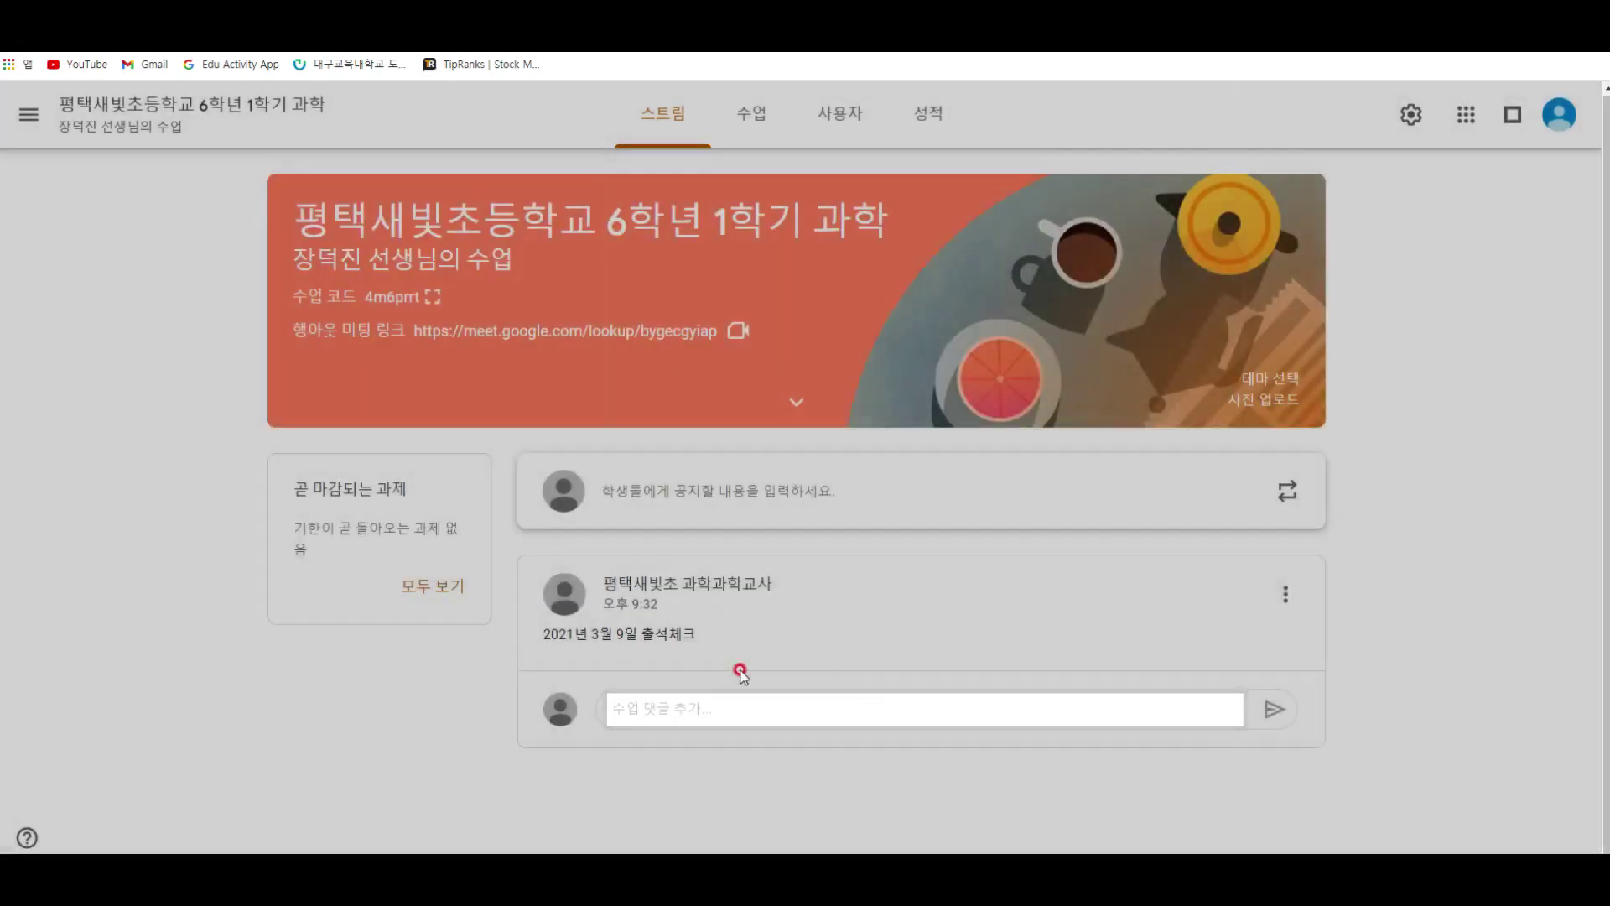
{"action": "left_click", "coordinate": [761, 709]}
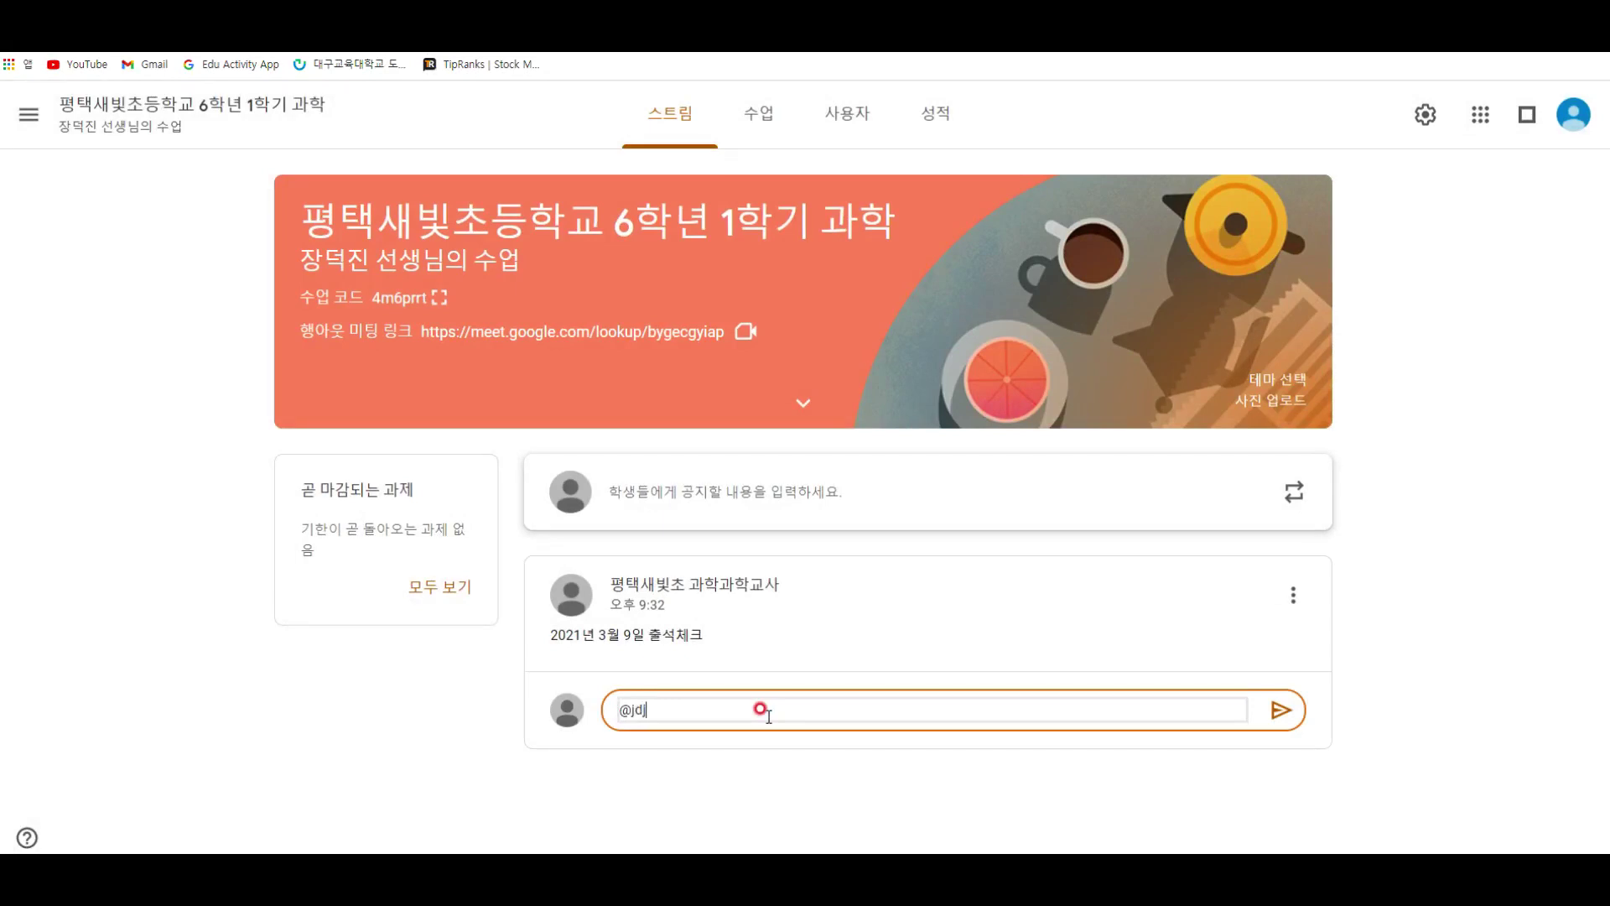
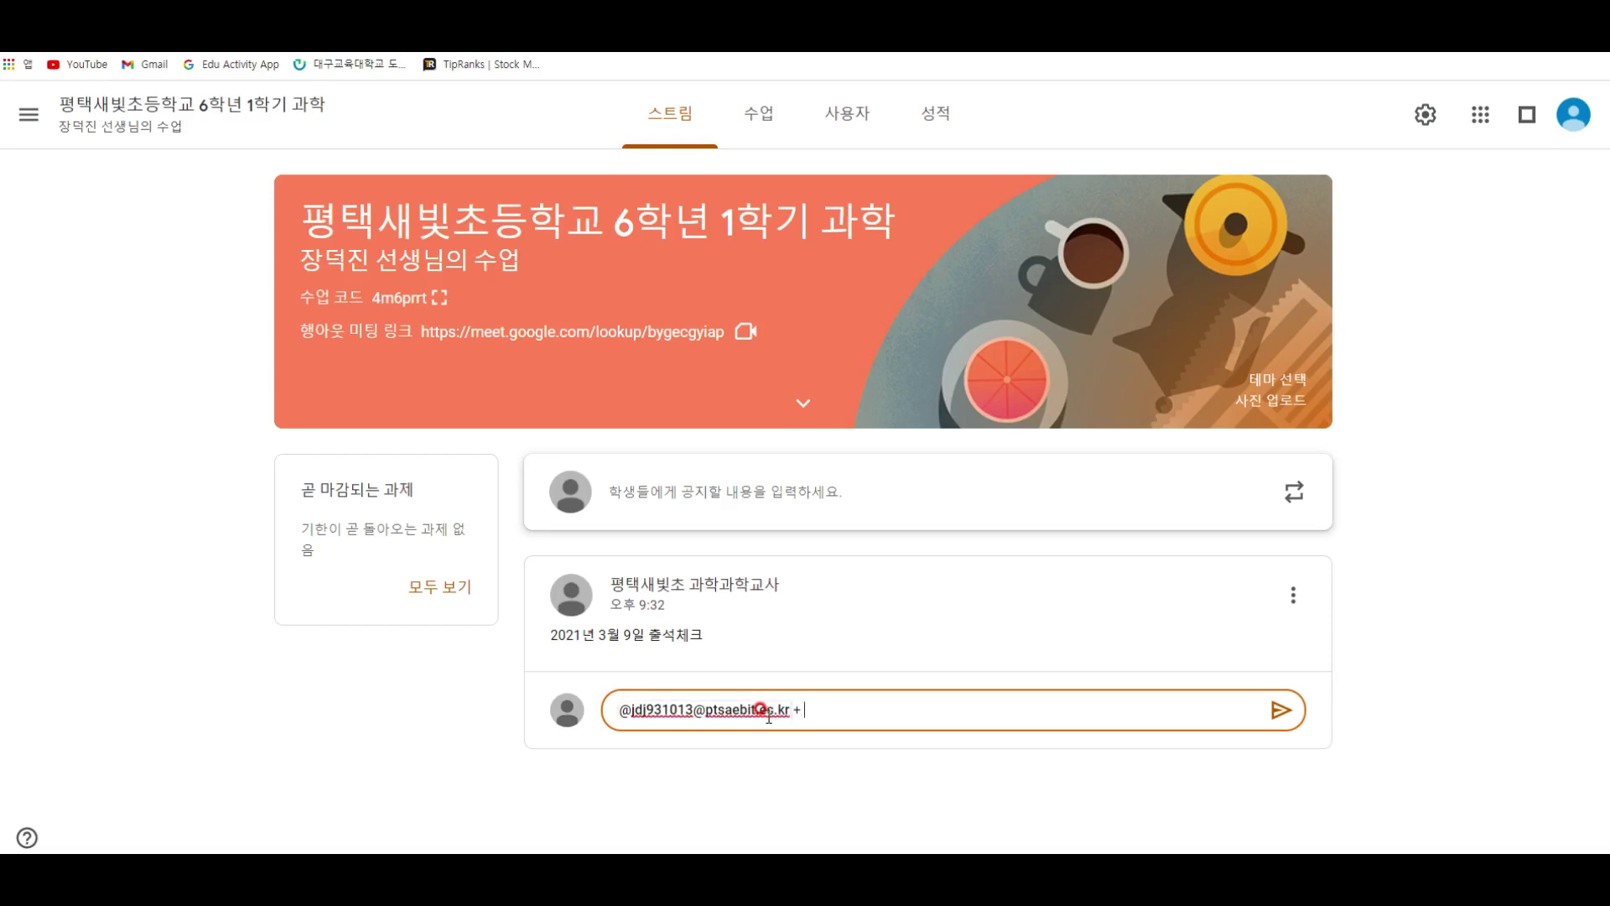
{"action": "key", "text": "Return"}
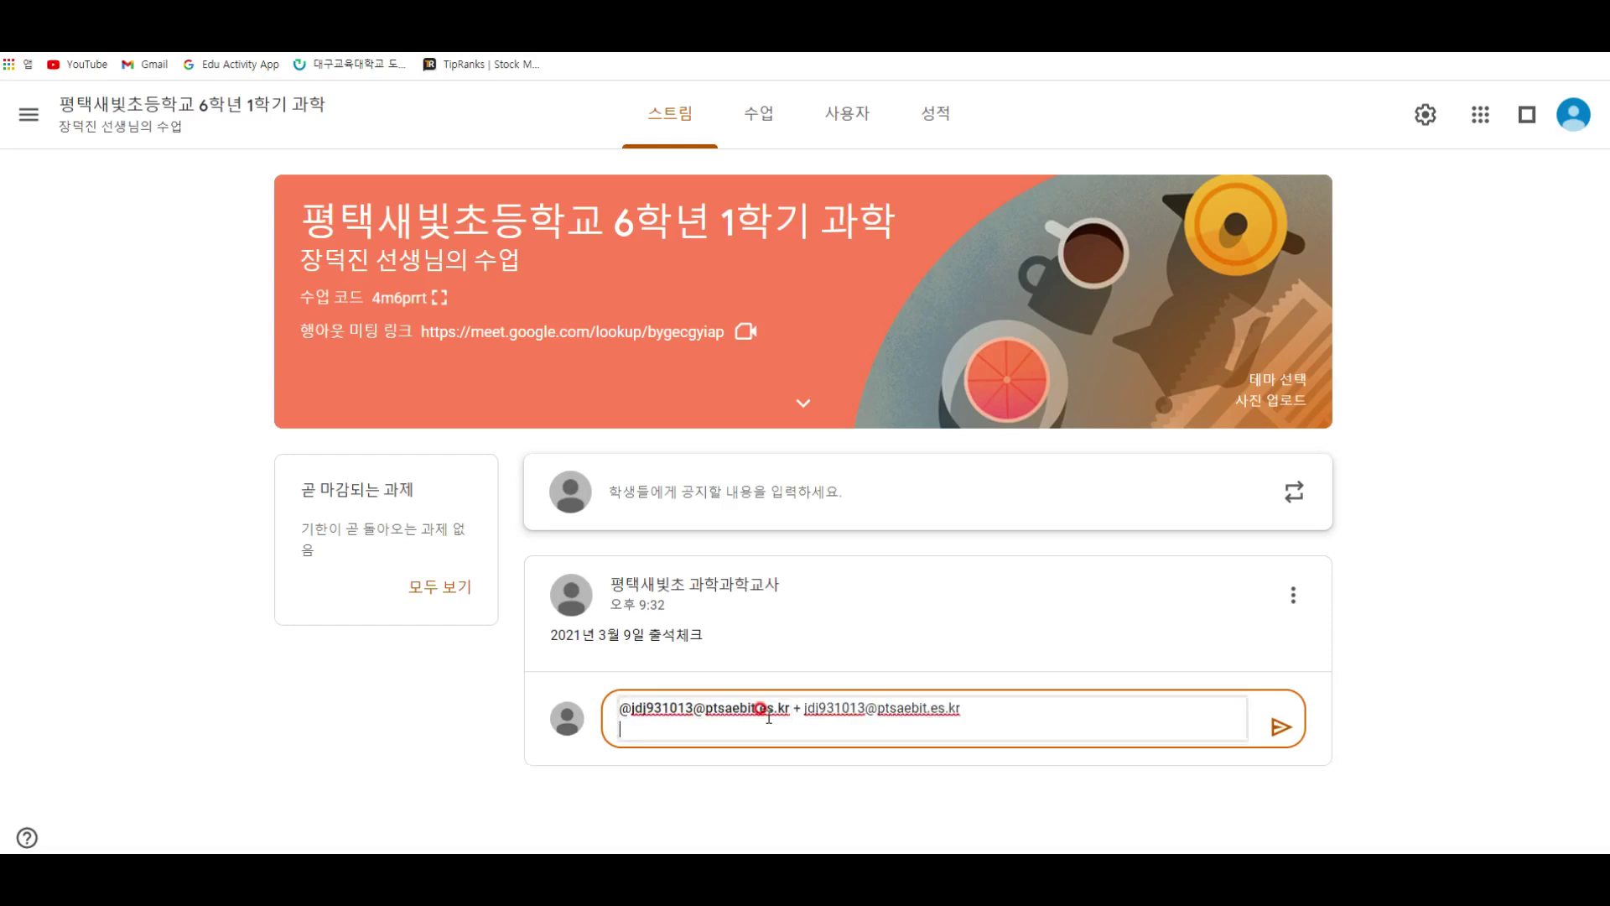
{"action": "key", "text": "ctrl+a"}
{"action": "key", "text": "BackSpace"}
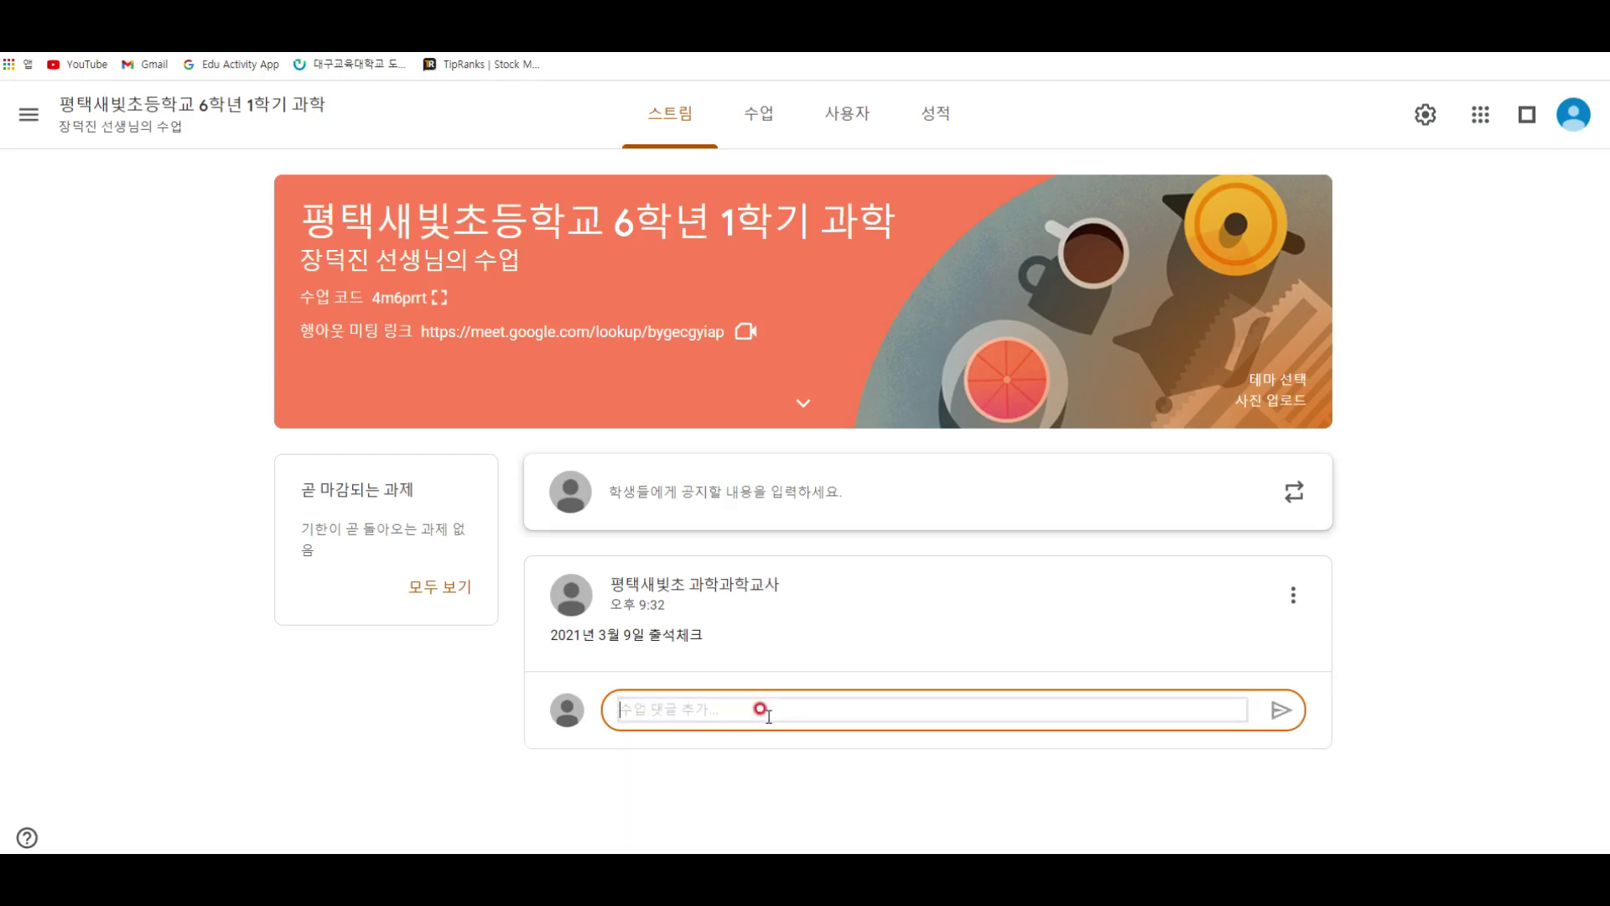
{"action": "left_click", "coordinate": [621, 583]}
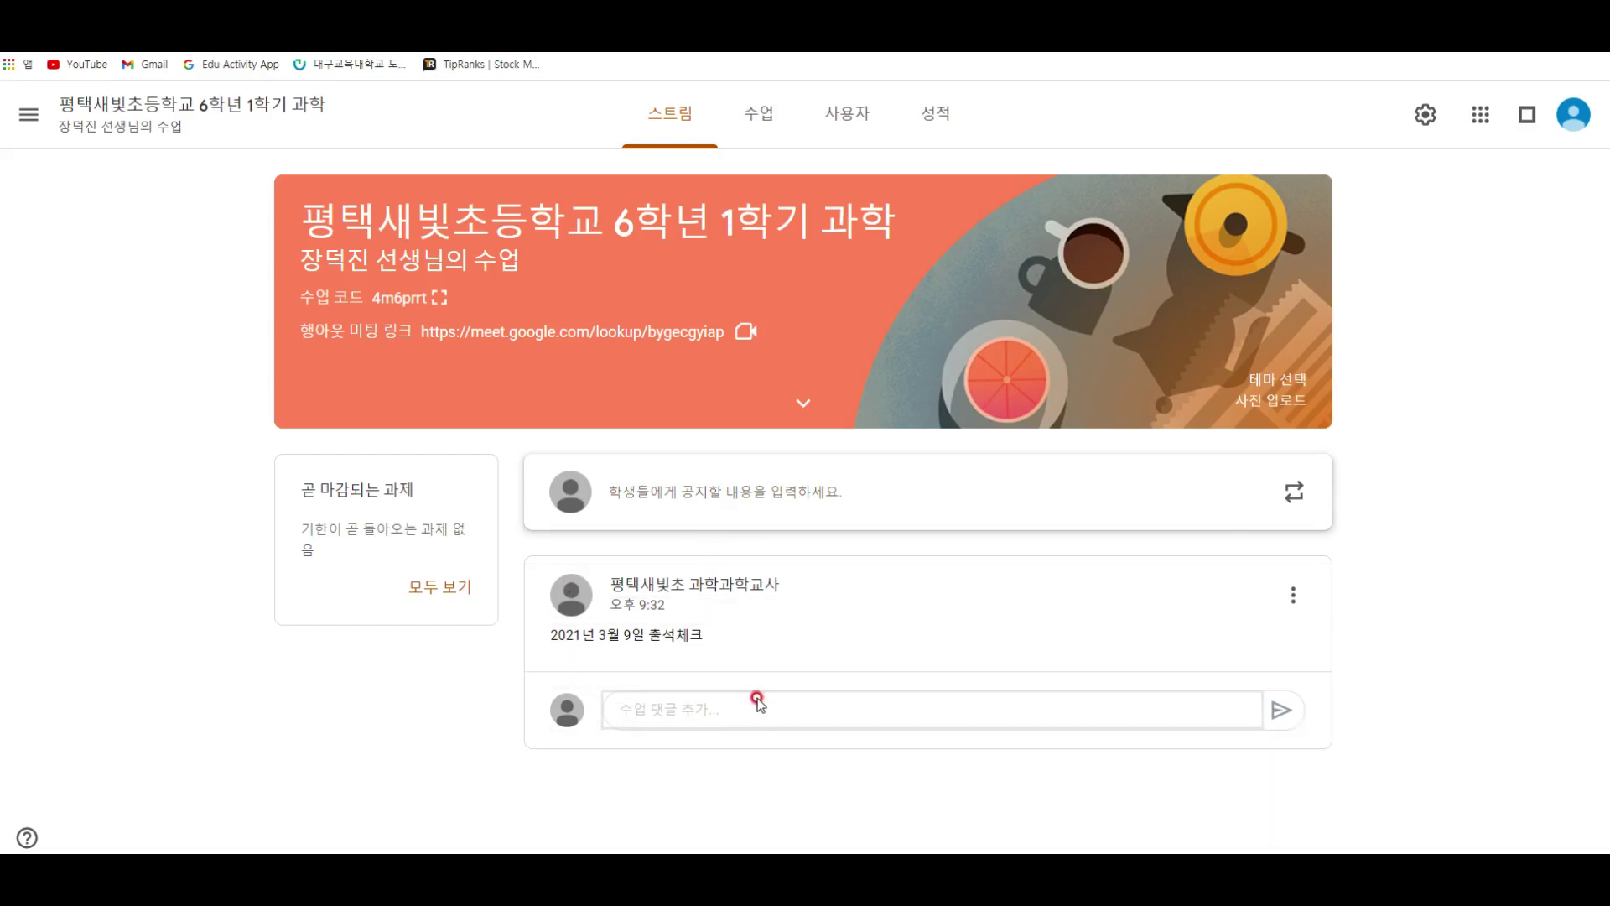
Step: Start an announcement, cancel it, then reopen one and check its student audience list
{"action": "left_click", "coordinate": [721, 493]}
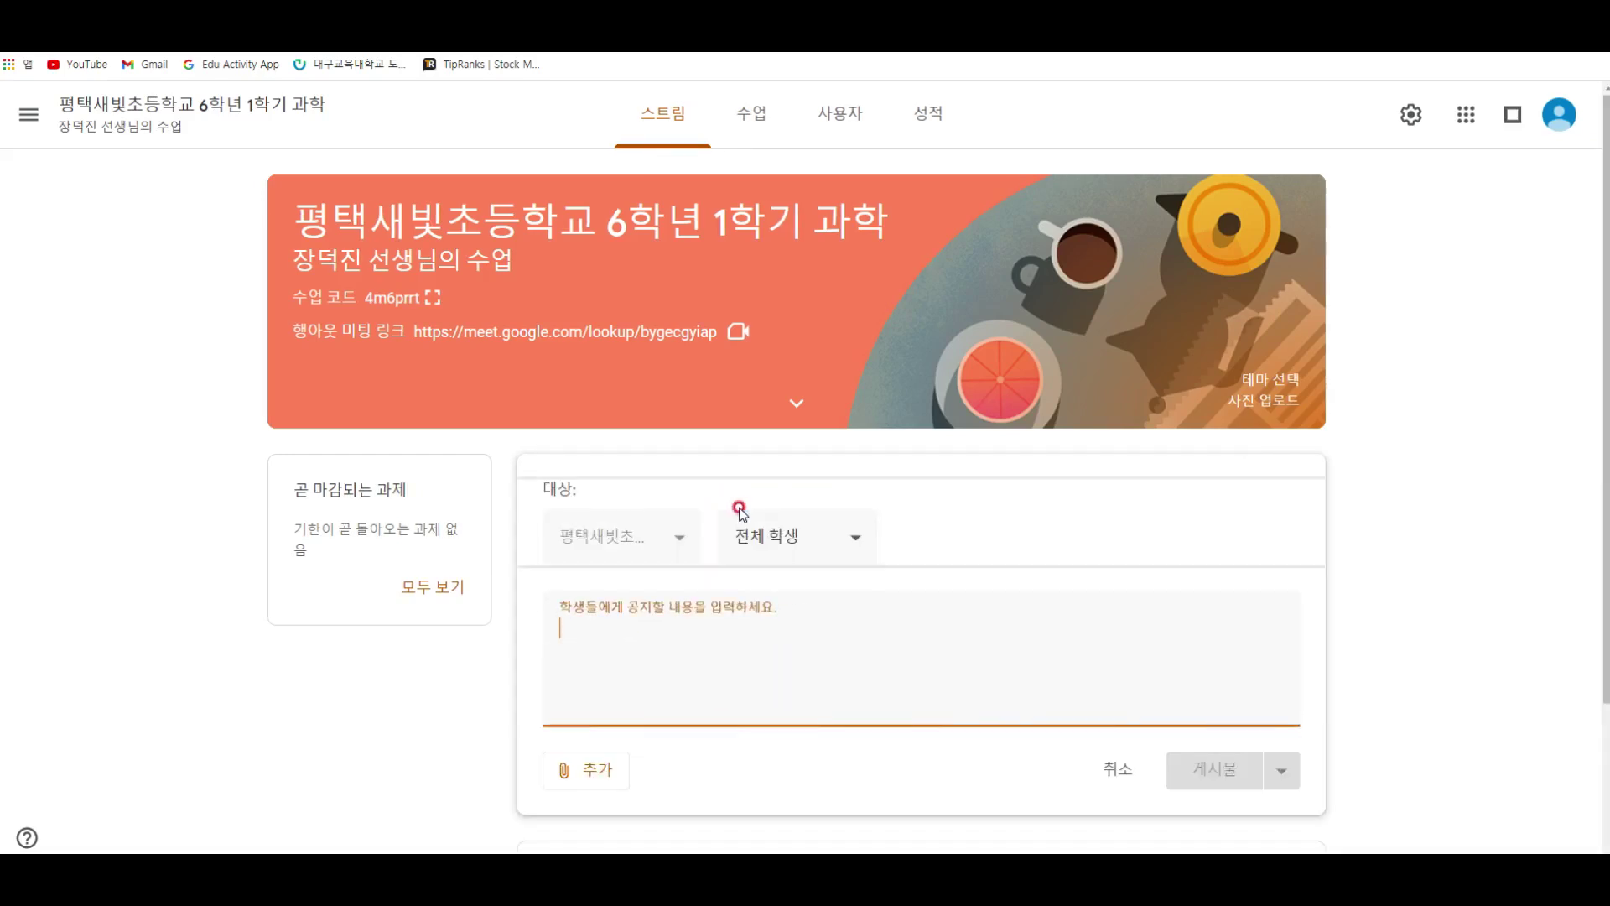
{"action": "left_click", "coordinate": [1117, 766]}
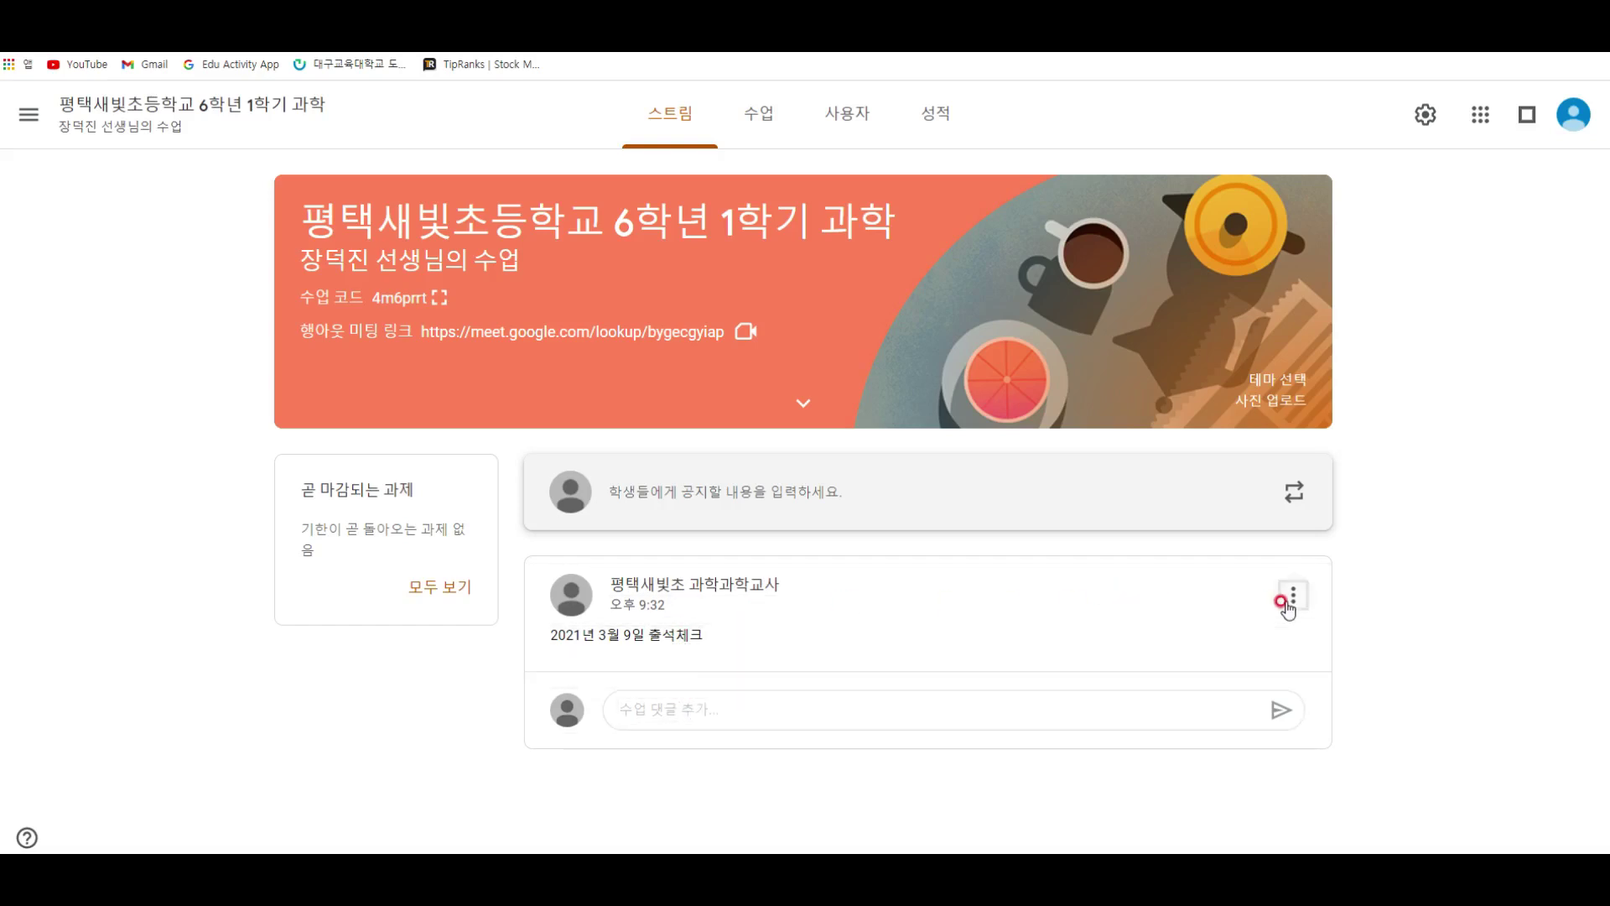
{"action": "left_click", "coordinate": [838, 486]}
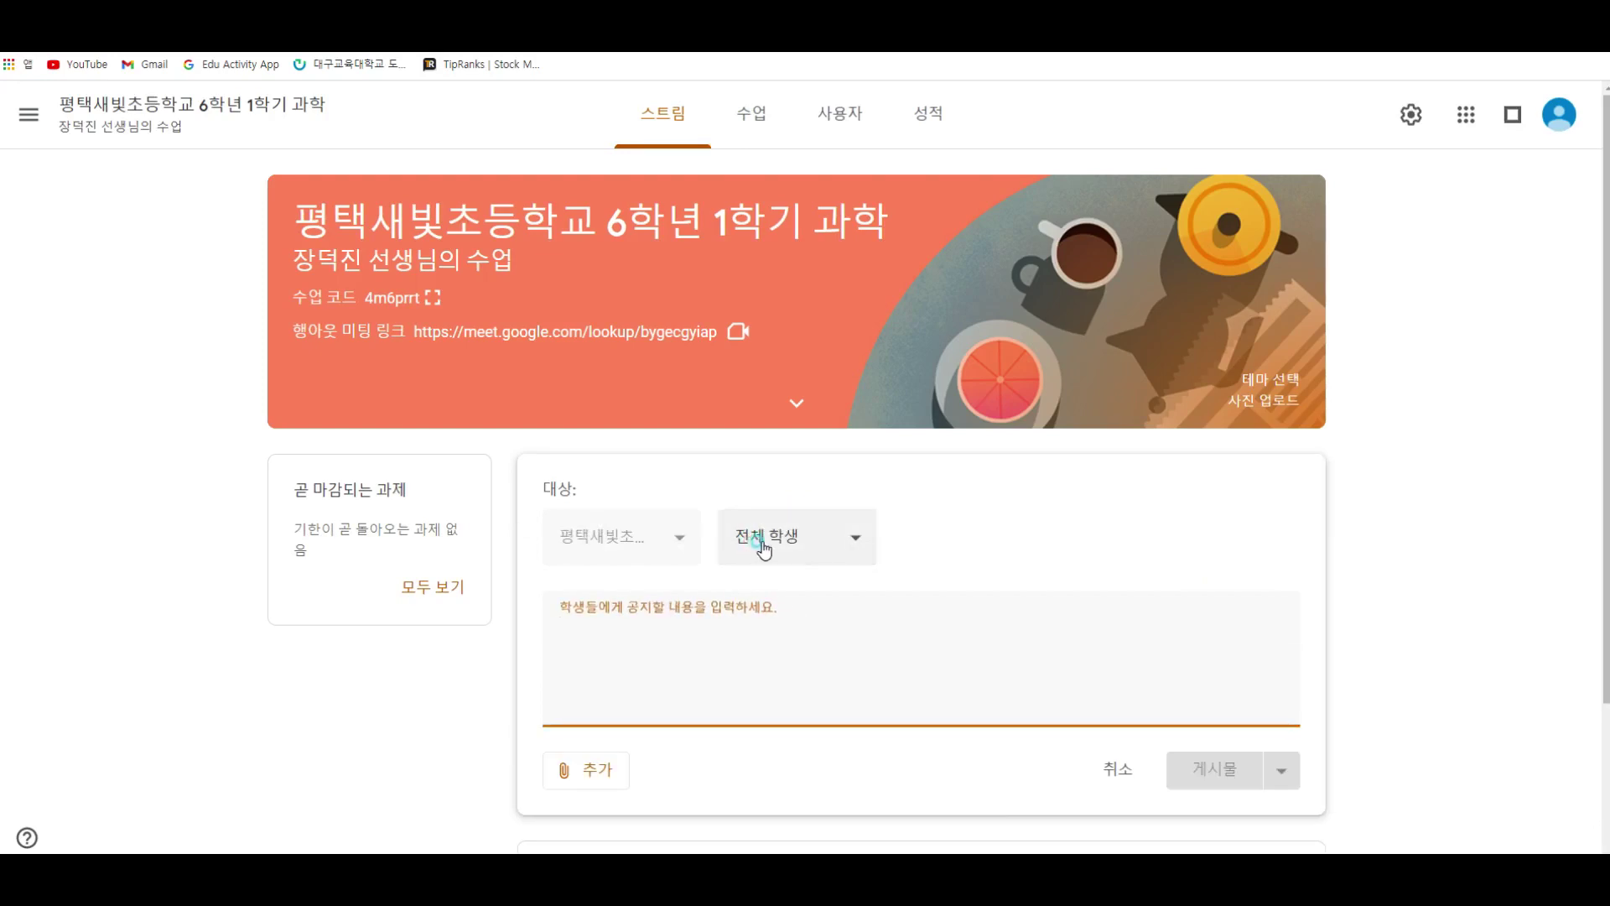
{"action": "left_click", "coordinate": [765, 546]}
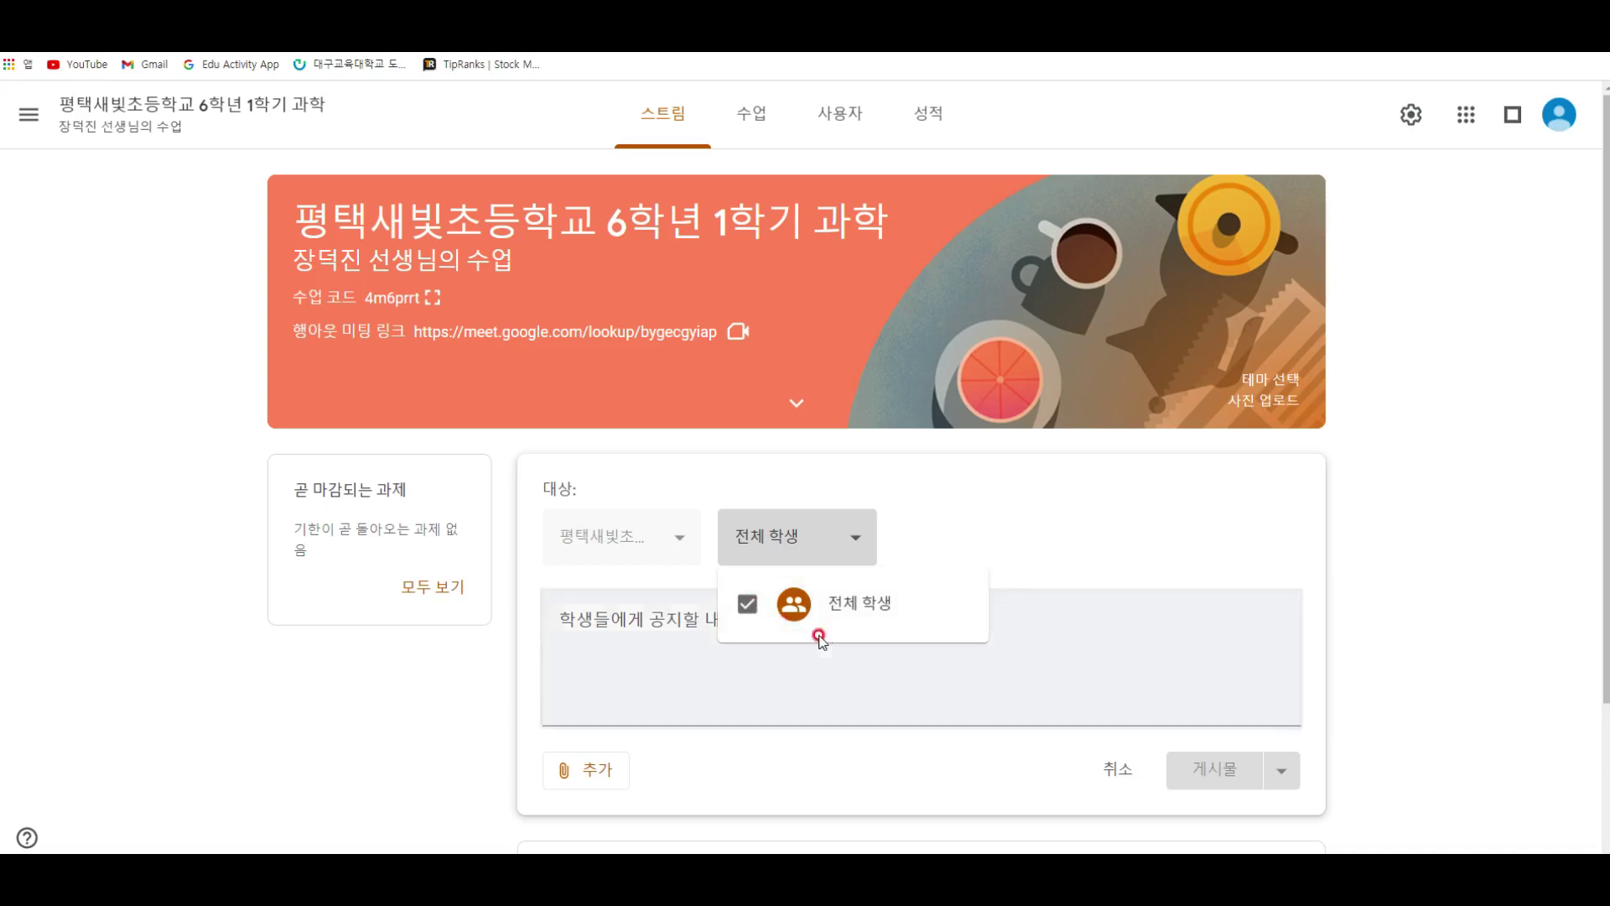
{"action": "left_click", "coordinate": [1065, 560]}
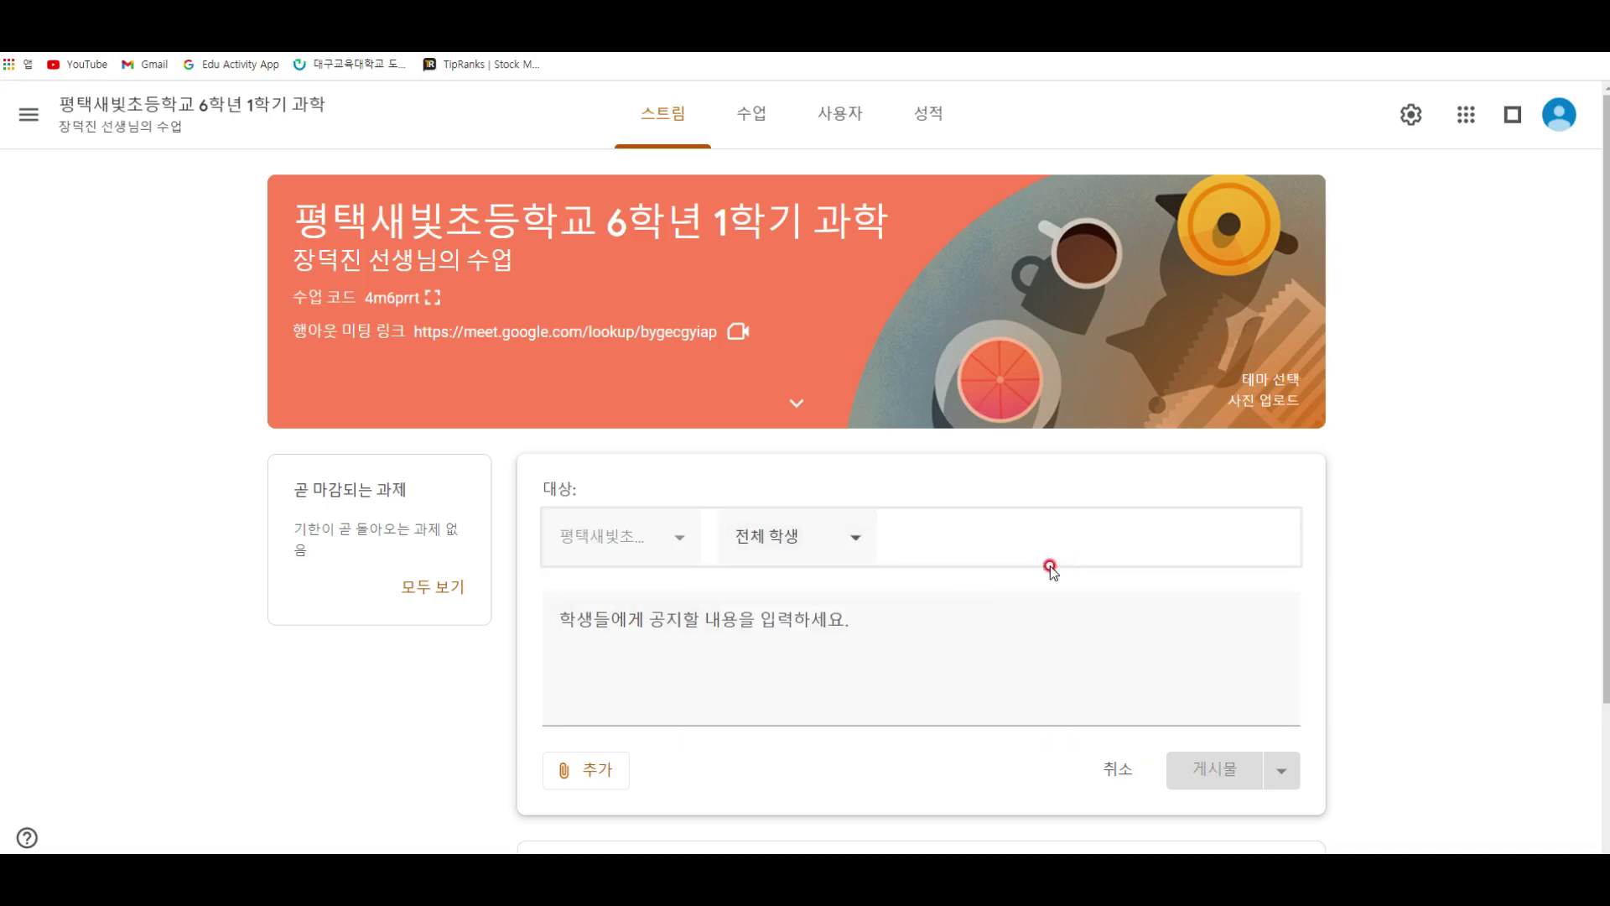
Step: Discard the announcement draft and open the class Drive folder from Classwork
{"action": "scroll", "coordinate": [1115, 646], "scroll_direction": "down", "scroll_amount": 1}
{"action": "left_click", "coordinate": [1138, 689]}
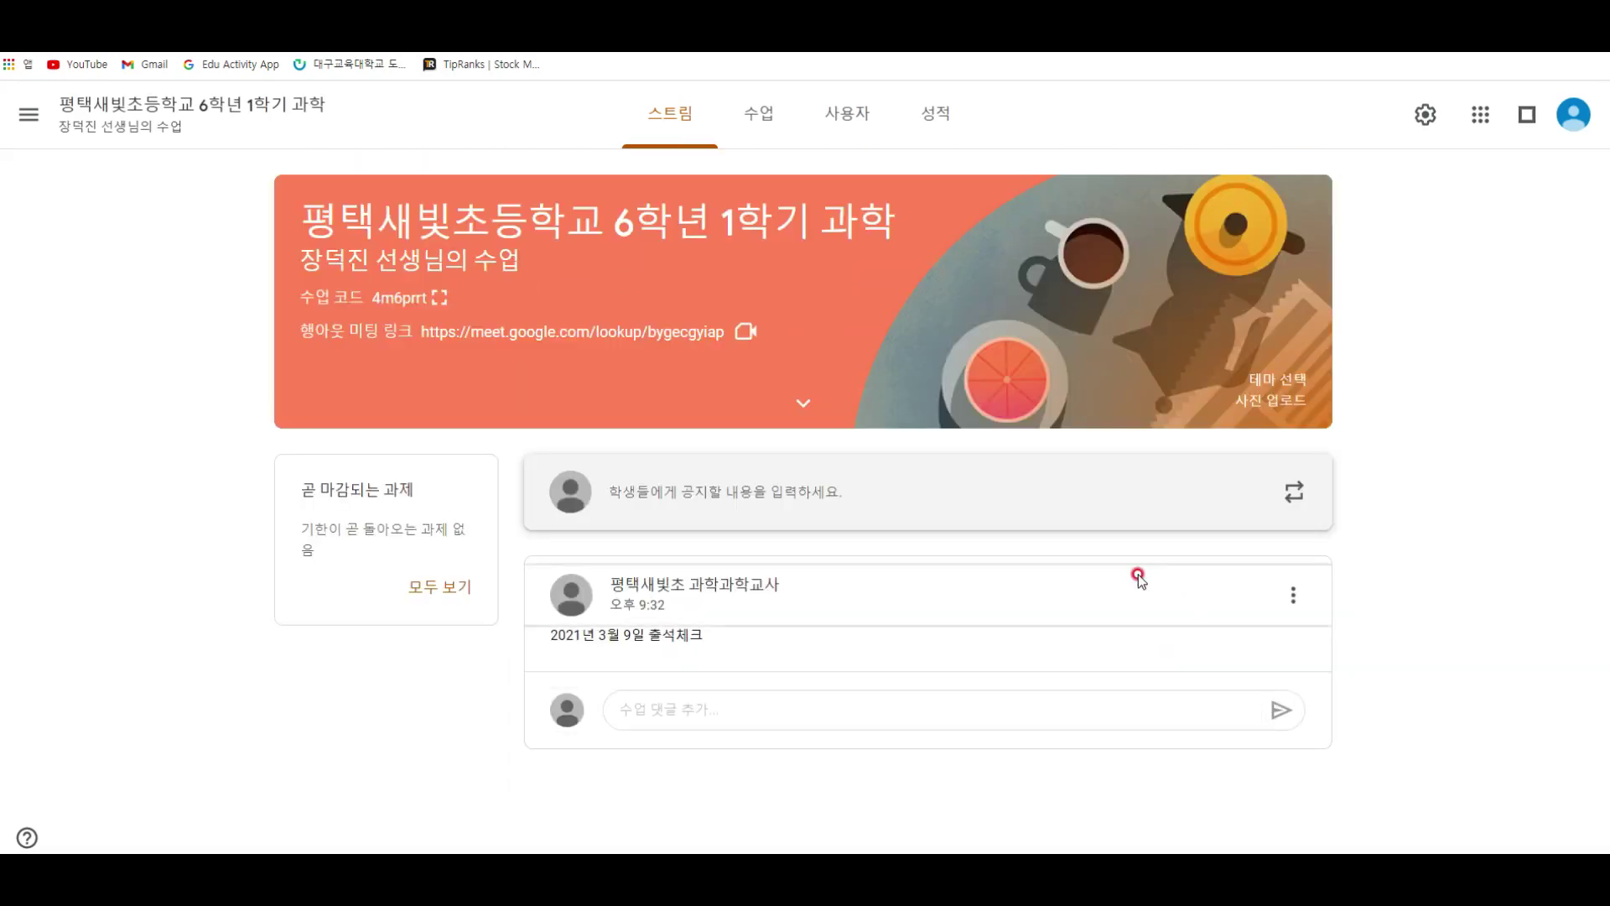
{"action": "left_click", "coordinate": [751, 116]}
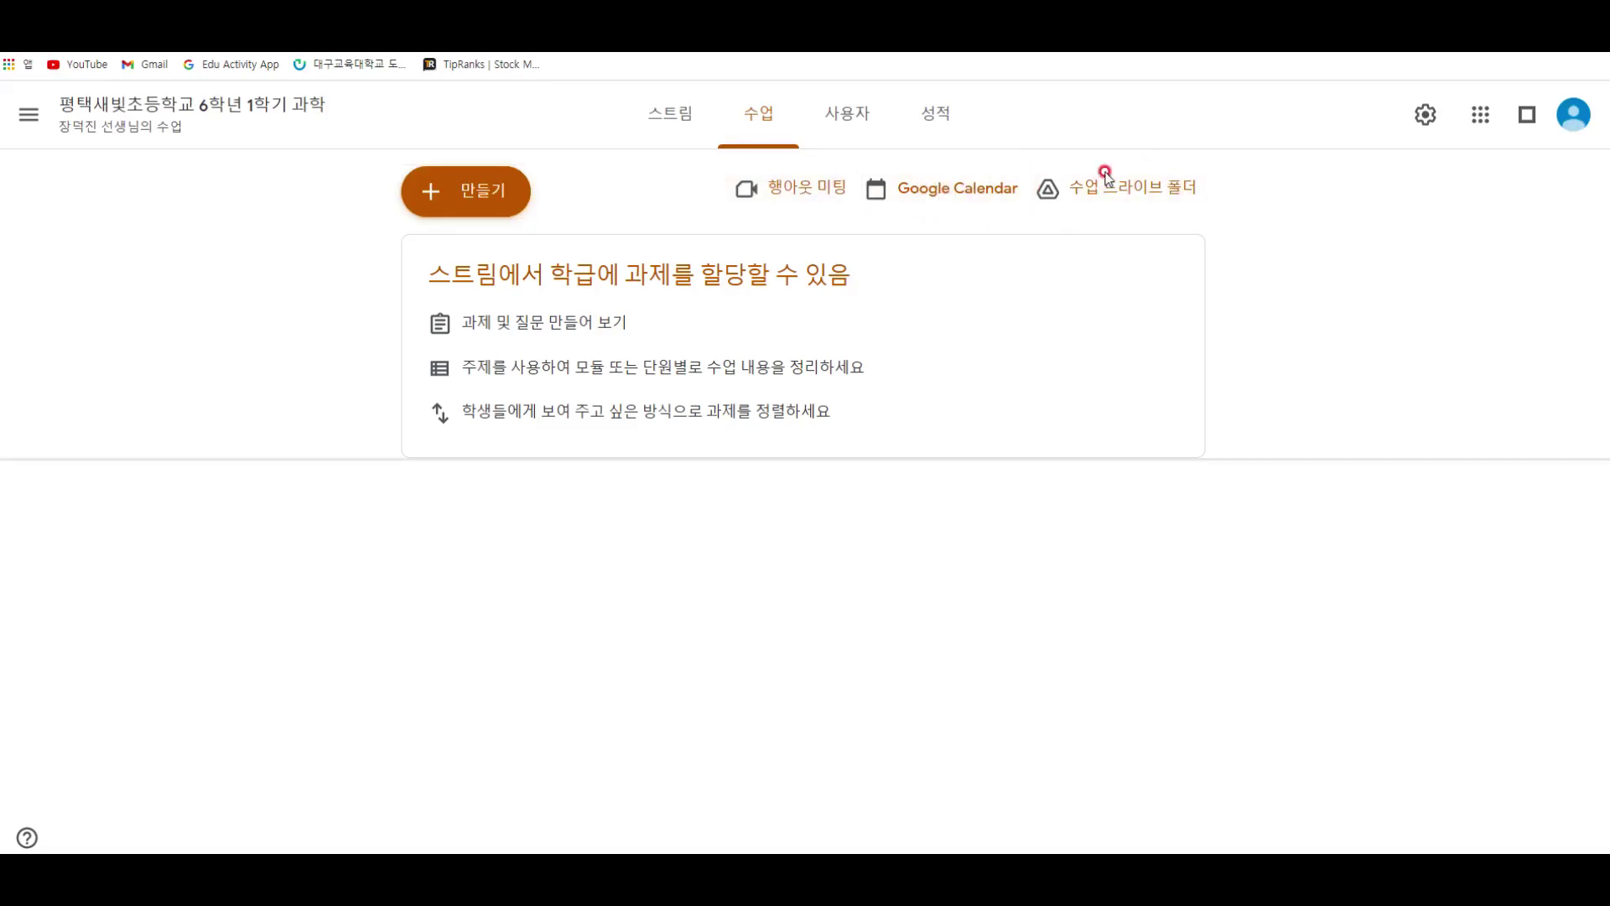
{"action": "left_click", "coordinate": [1073, 207]}
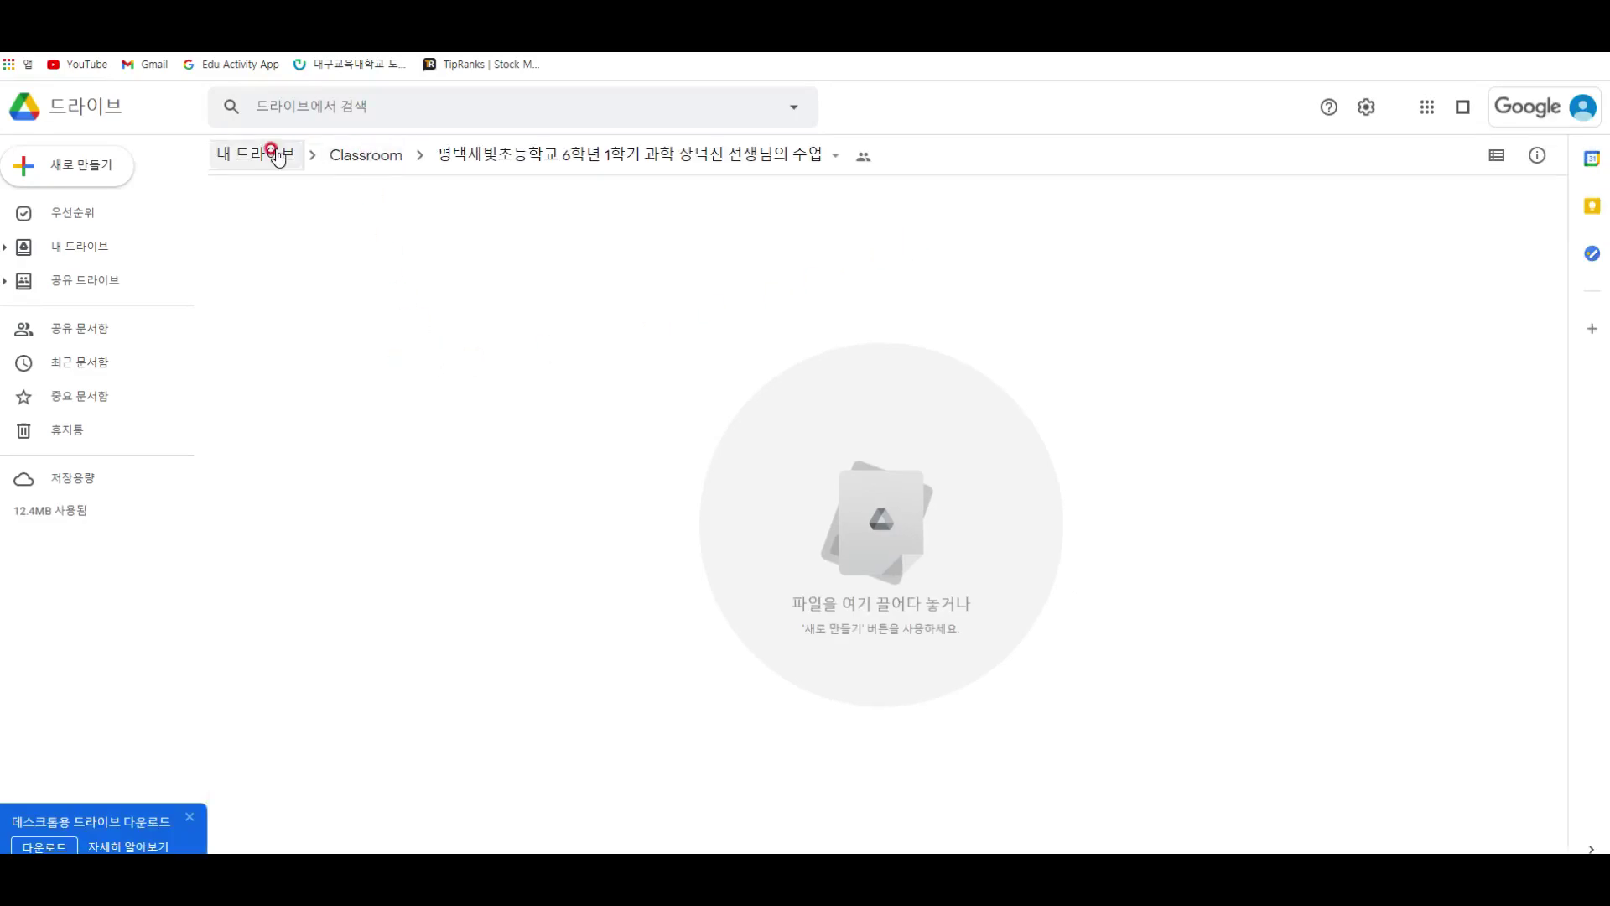
Step: Browse My Drive > Classroom into the class's empty subfolder, then return to Classroom
{"action": "left_click", "coordinate": [275, 153]}
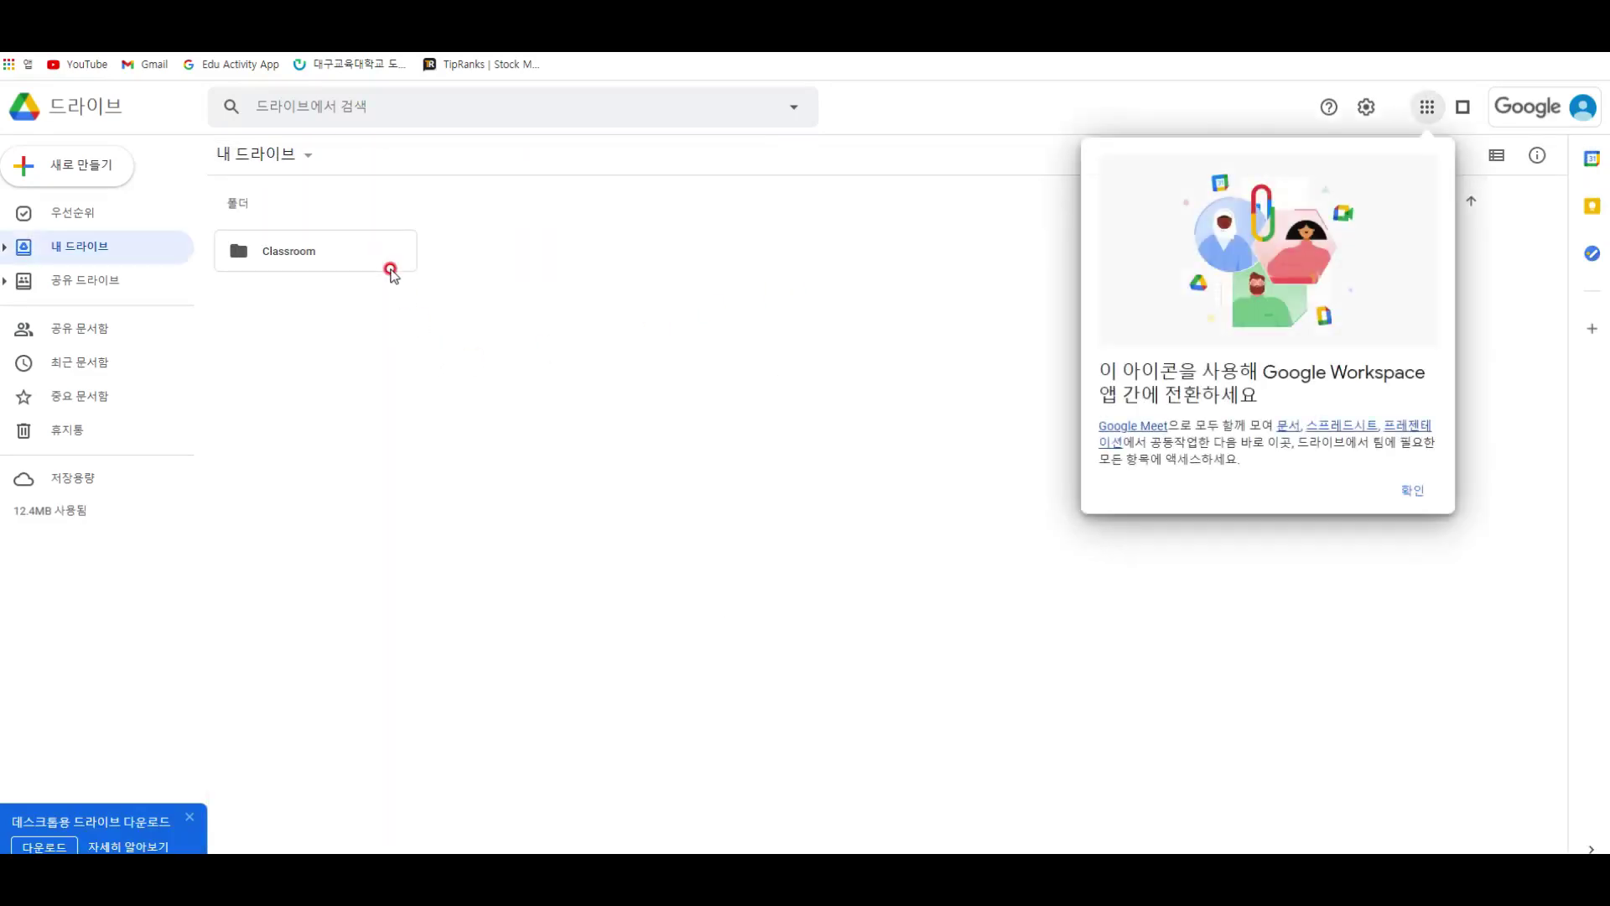
{"action": "left_click", "coordinate": [335, 255]}
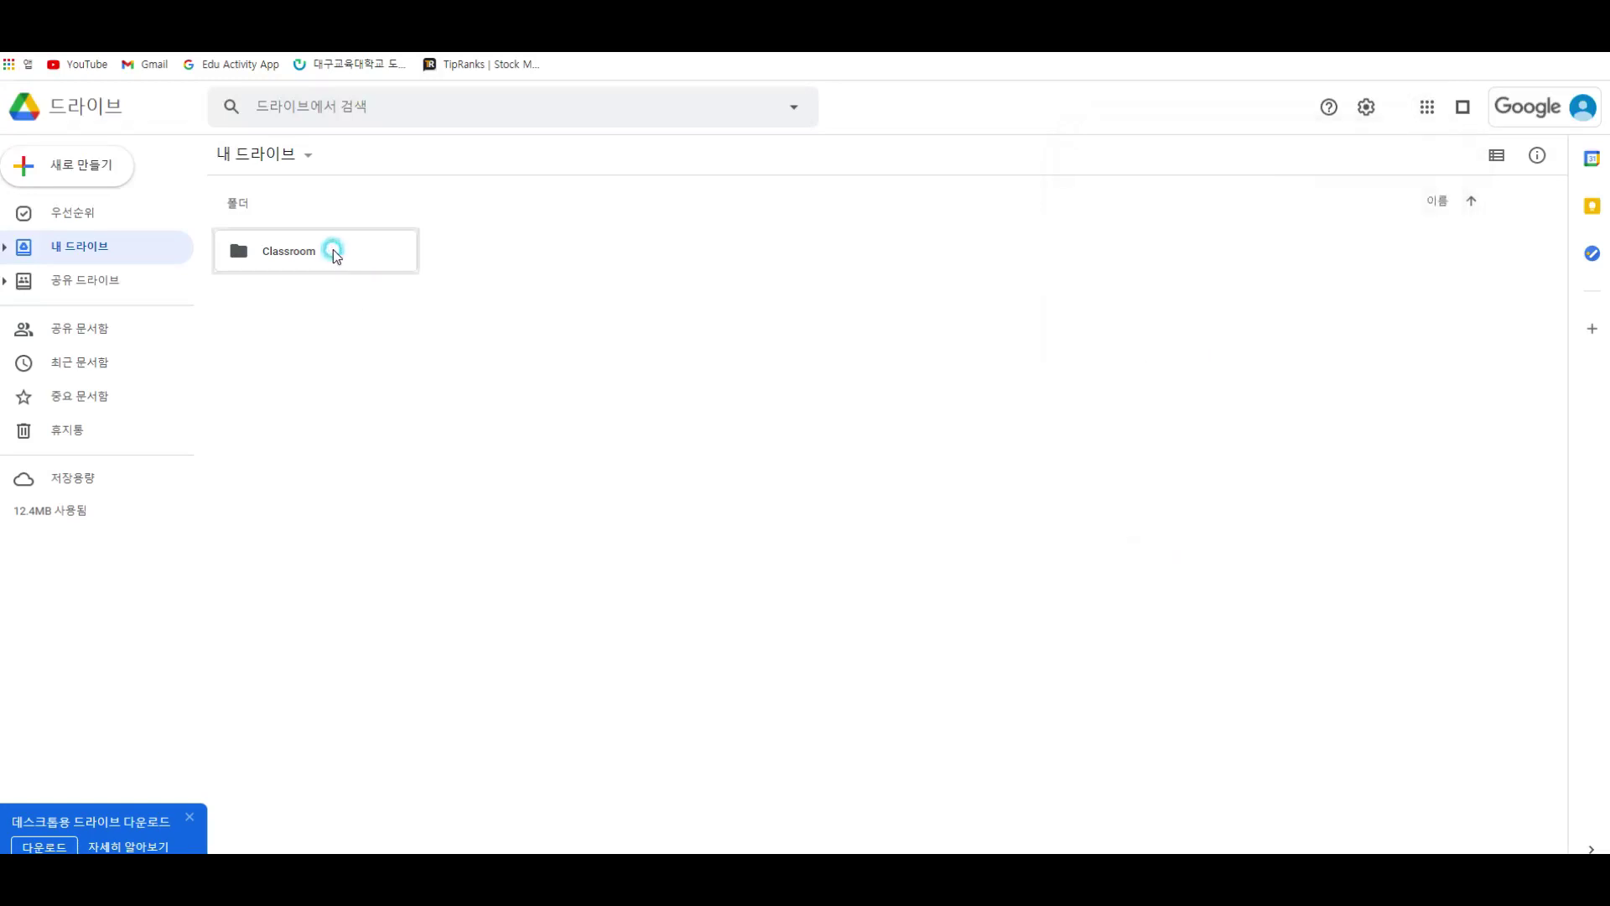
{"action": "double_click", "coordinate": [334, 254]}
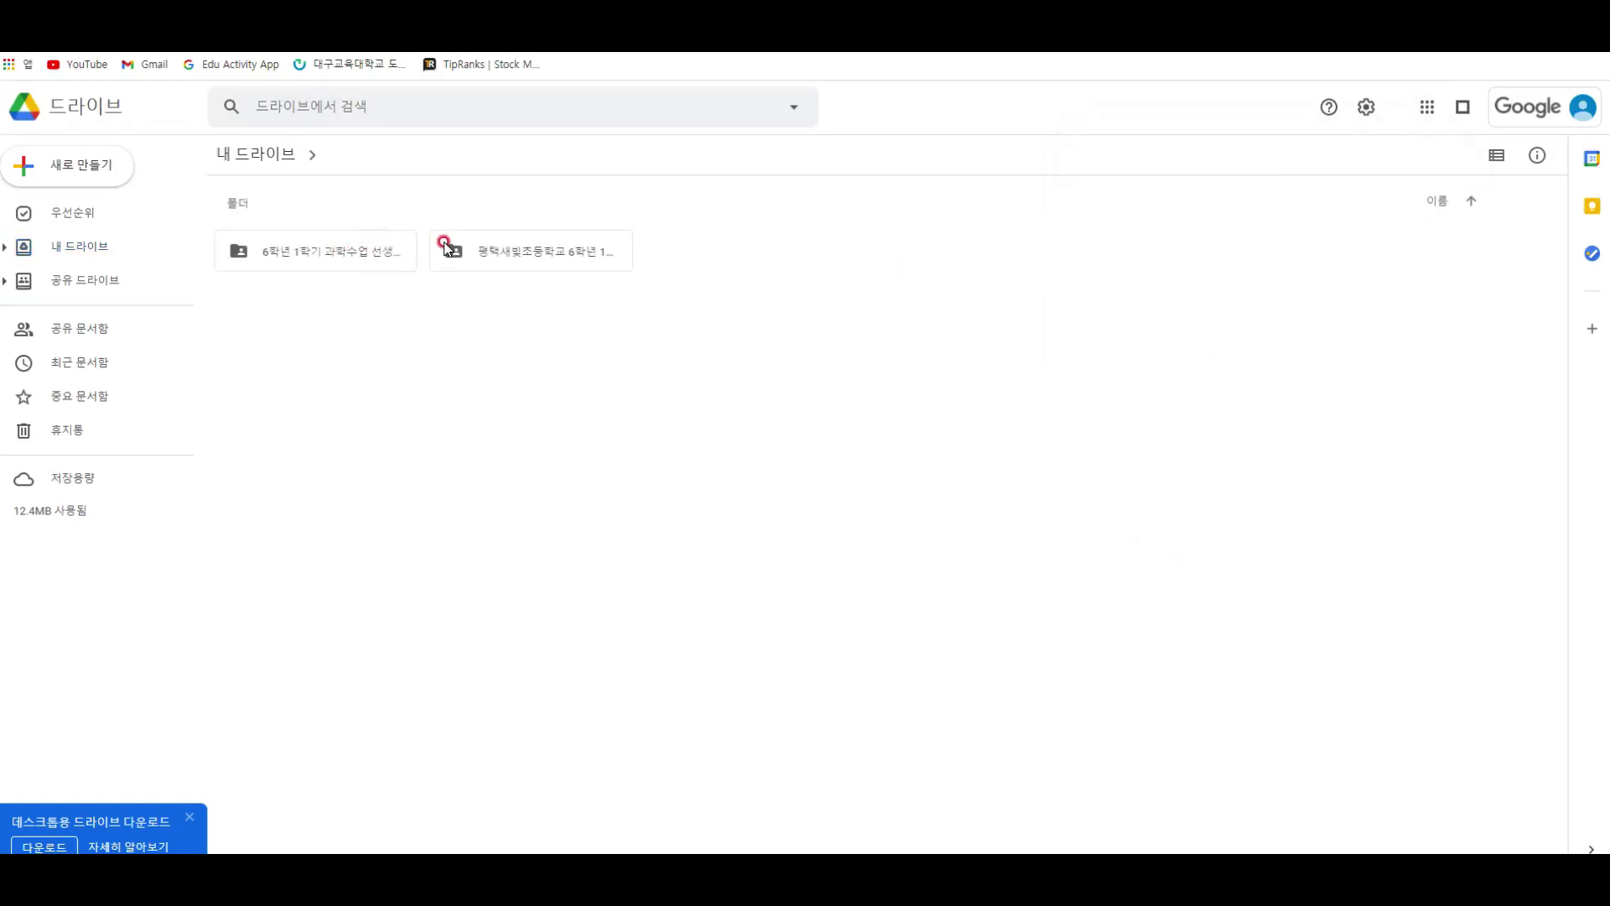
{"action": "left_click_drag", "start_coordinate": [545, 331], "coordinate": [283, 172]}
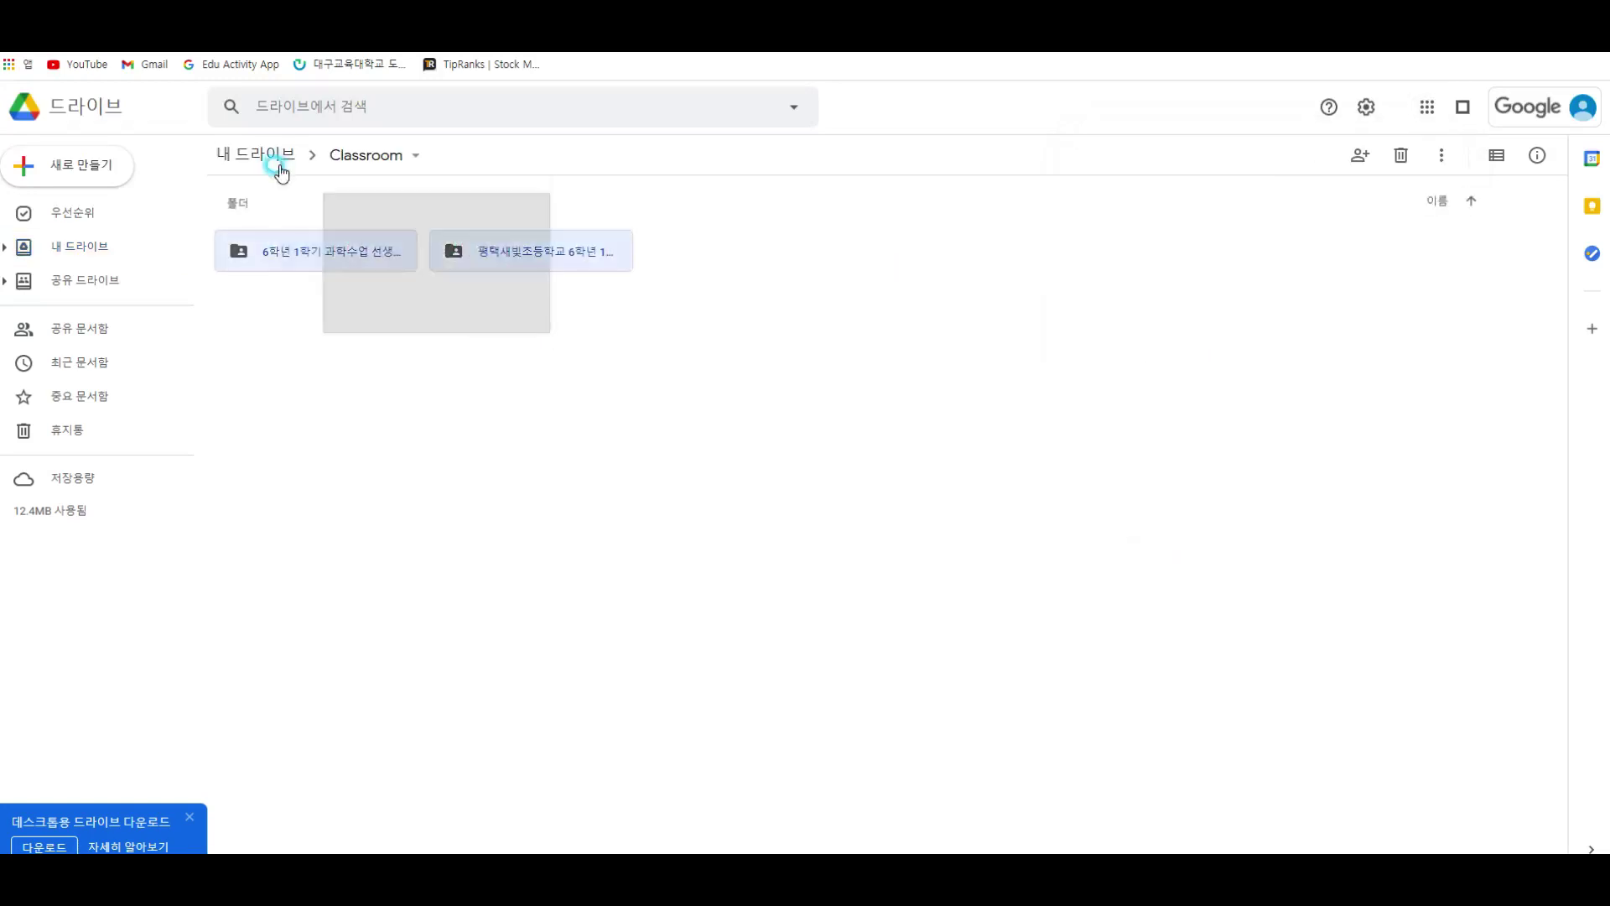
{"action": "double_click", "coordinate": [516, 266]}
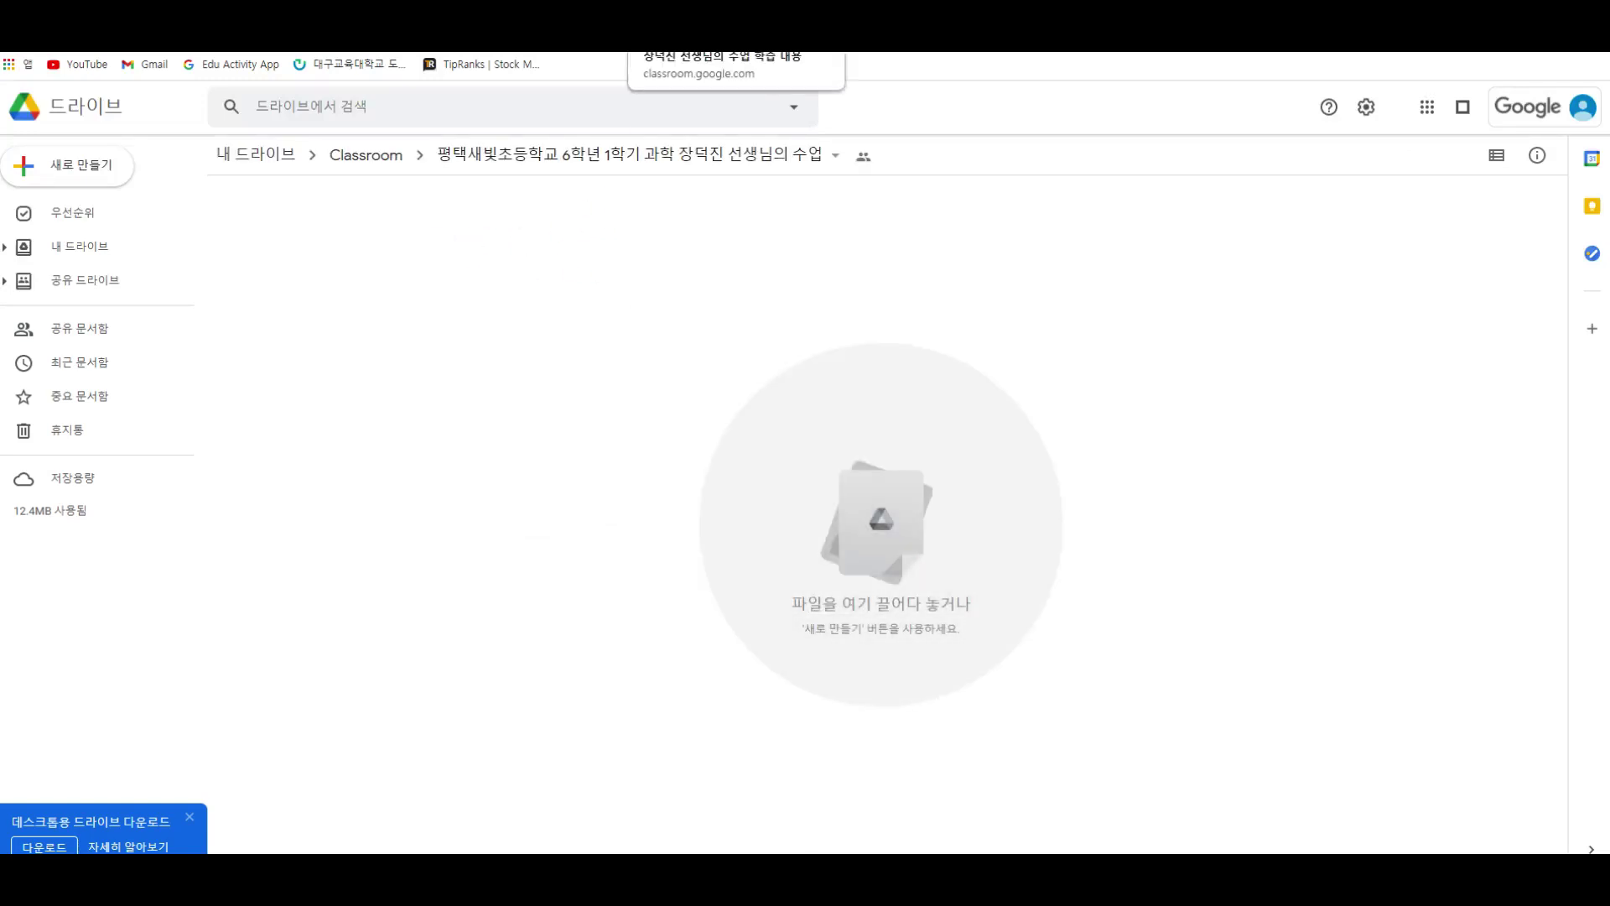
{"action": "left_click", "coordinate": [696, 10]}
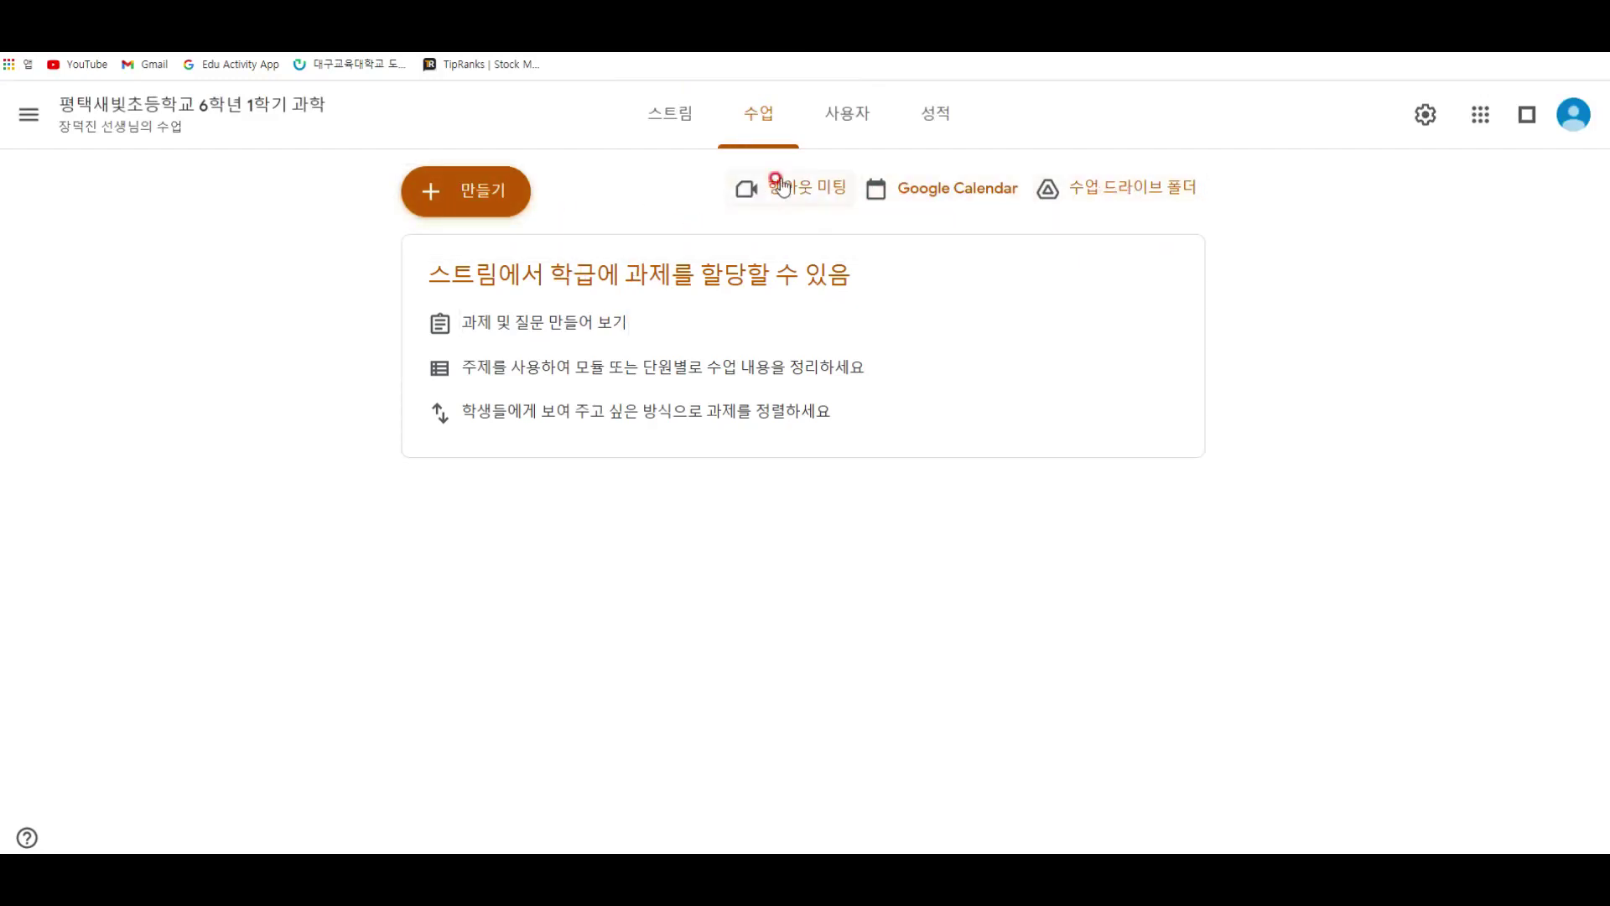
Step: Open the Create menu on the science class's Classwork page
{"action": "left_click", "coordinate": [470, 198]}
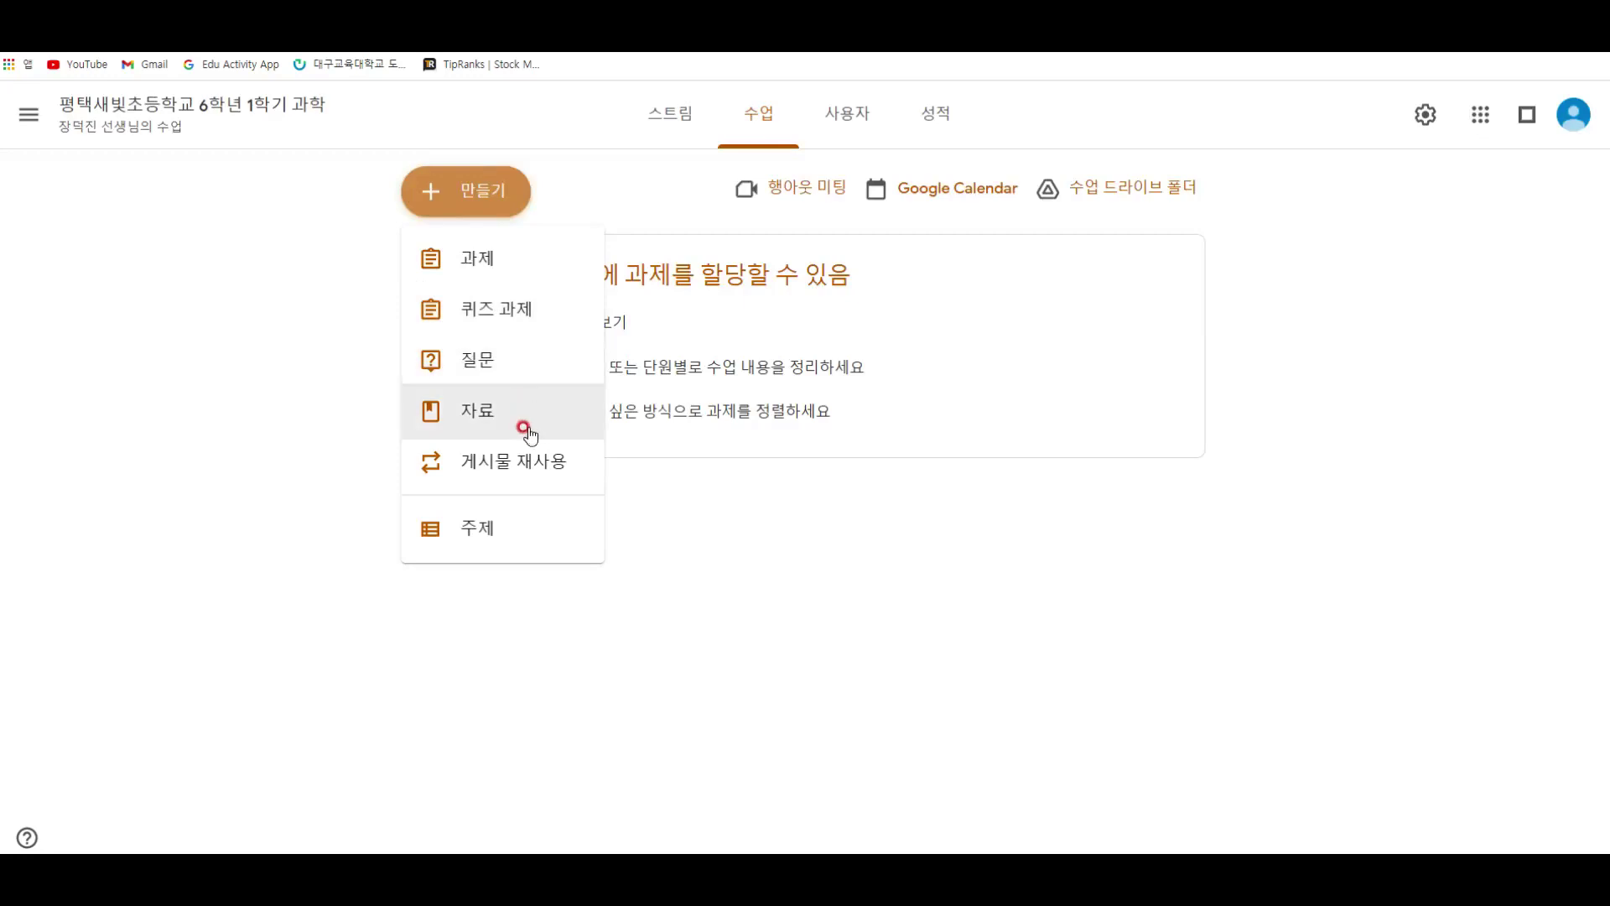
Step: Add a topic named 3월 9일 to the class work
{"action": "left_click", "coordinate": [535, 529]}
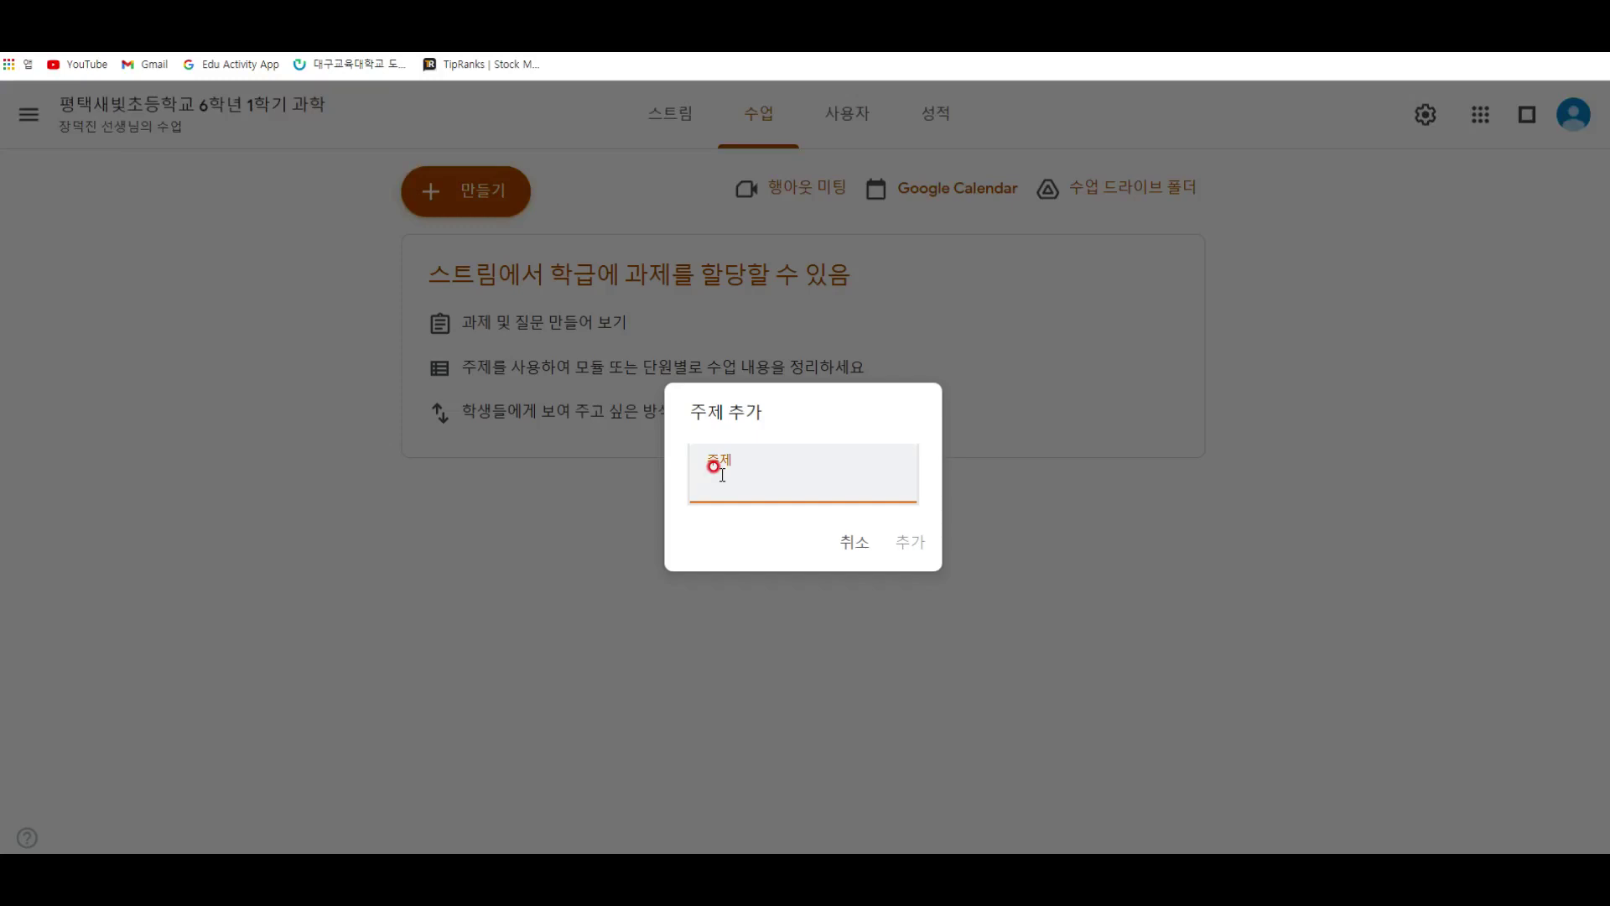
{"action": "type", "text": "3월 9일"}
{"action": "key", "text": "Return"}
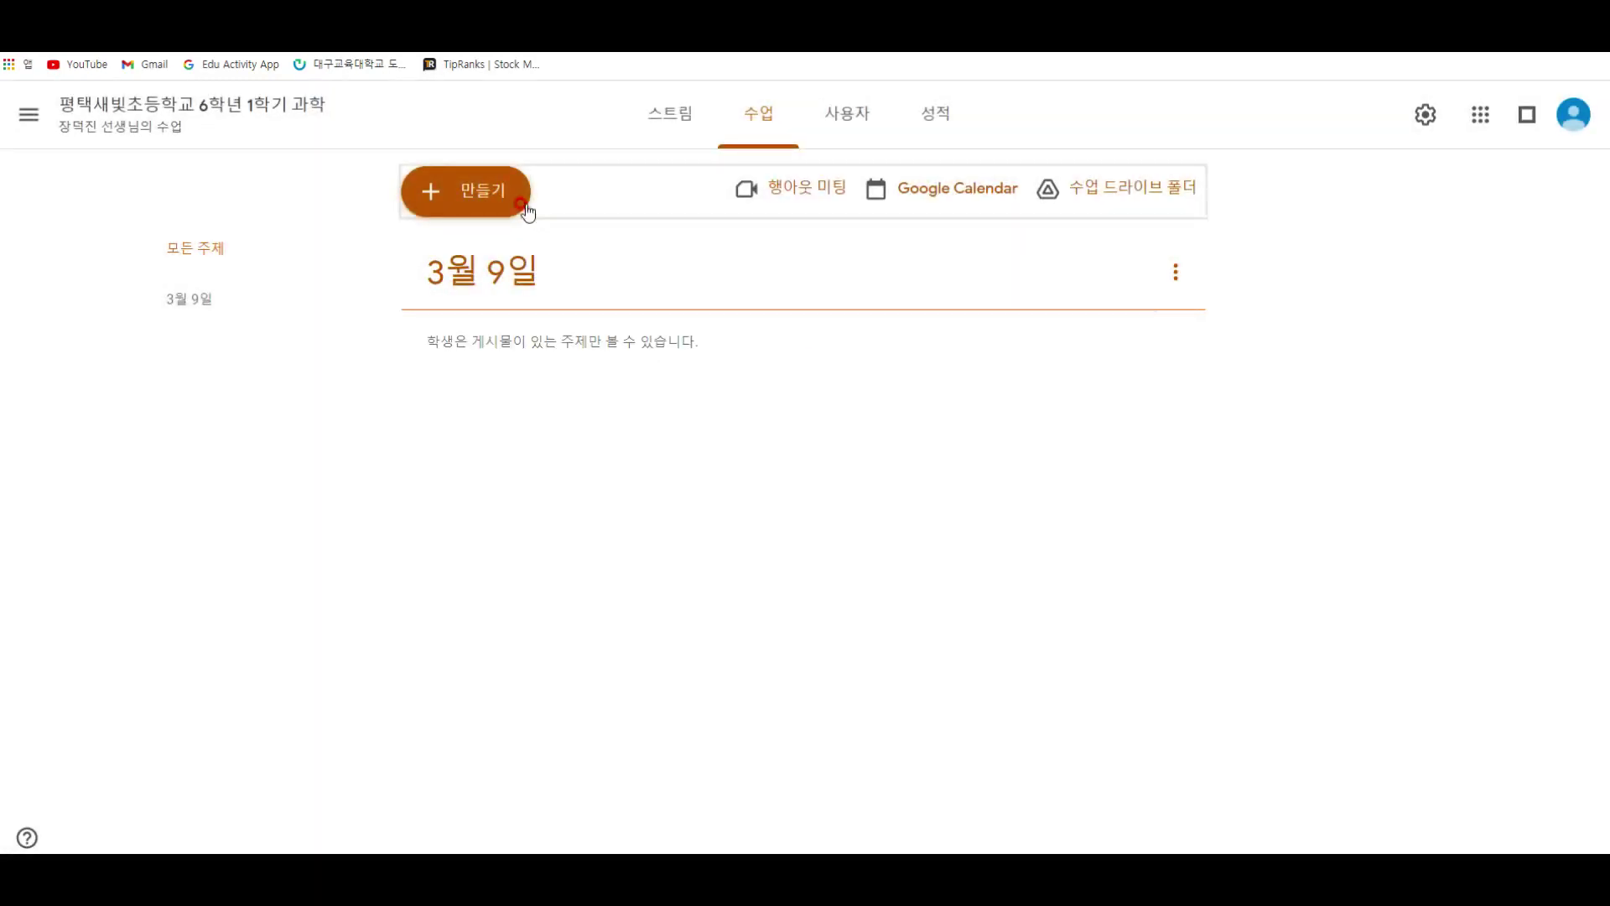
Step: Add a second topic named 3월 2주차
{"action": "left_click", "coordinate": [523, 204]}
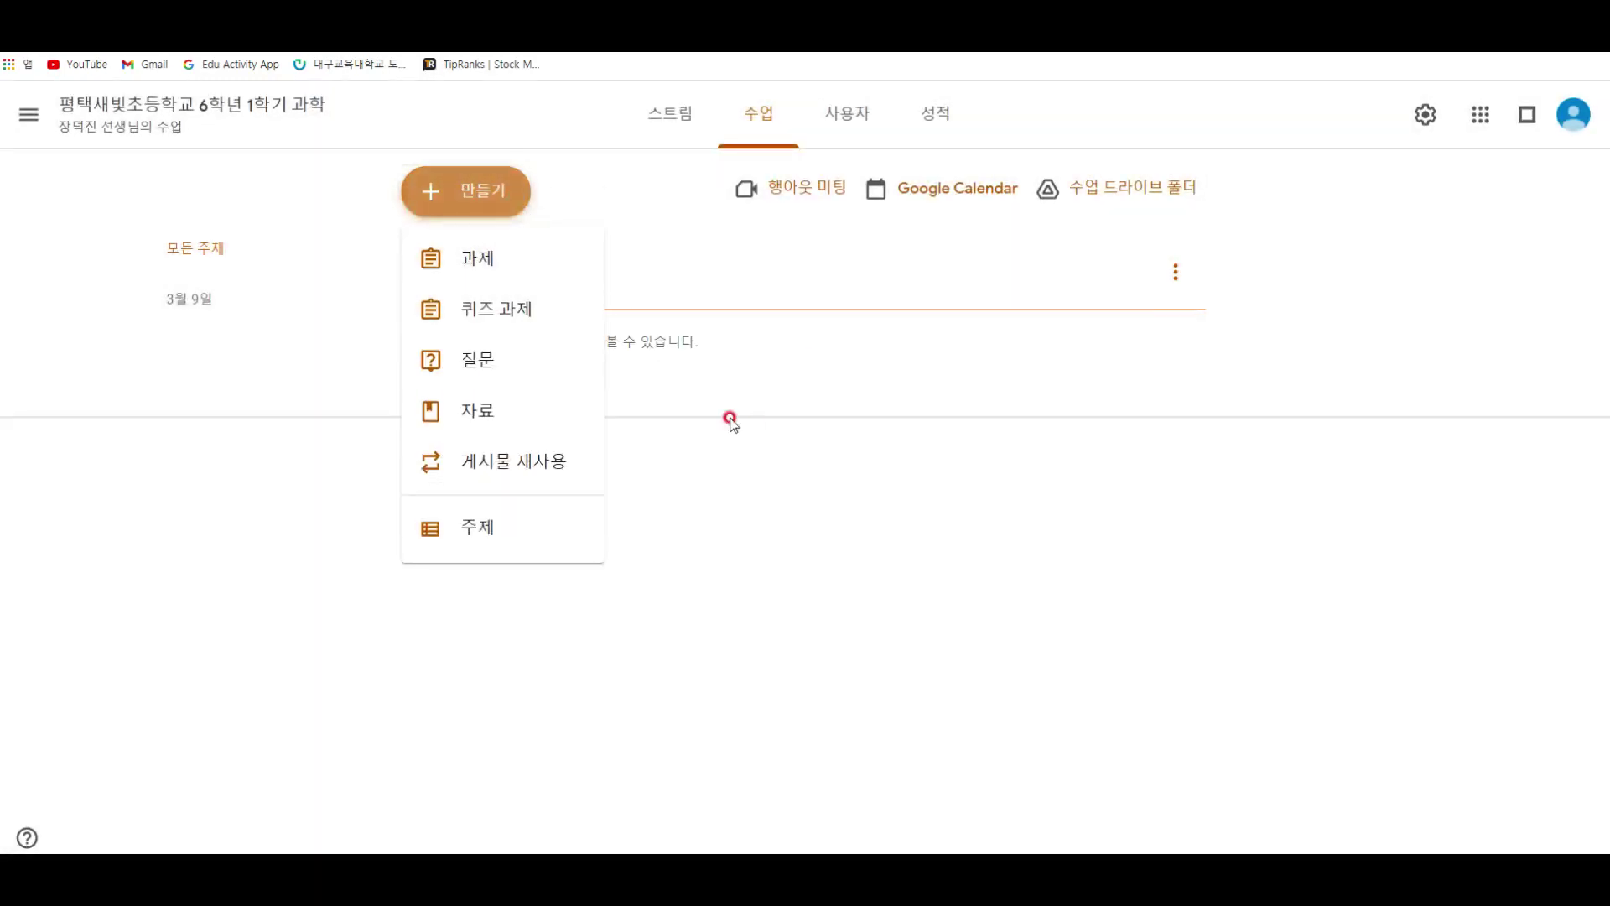
{"action": "left_click", "coordinate": [551, 547]}
{"action": "type", "text": "34"}
{"action": "key", "text": "BackSpace"}
{"action": "type", "text": "우"}
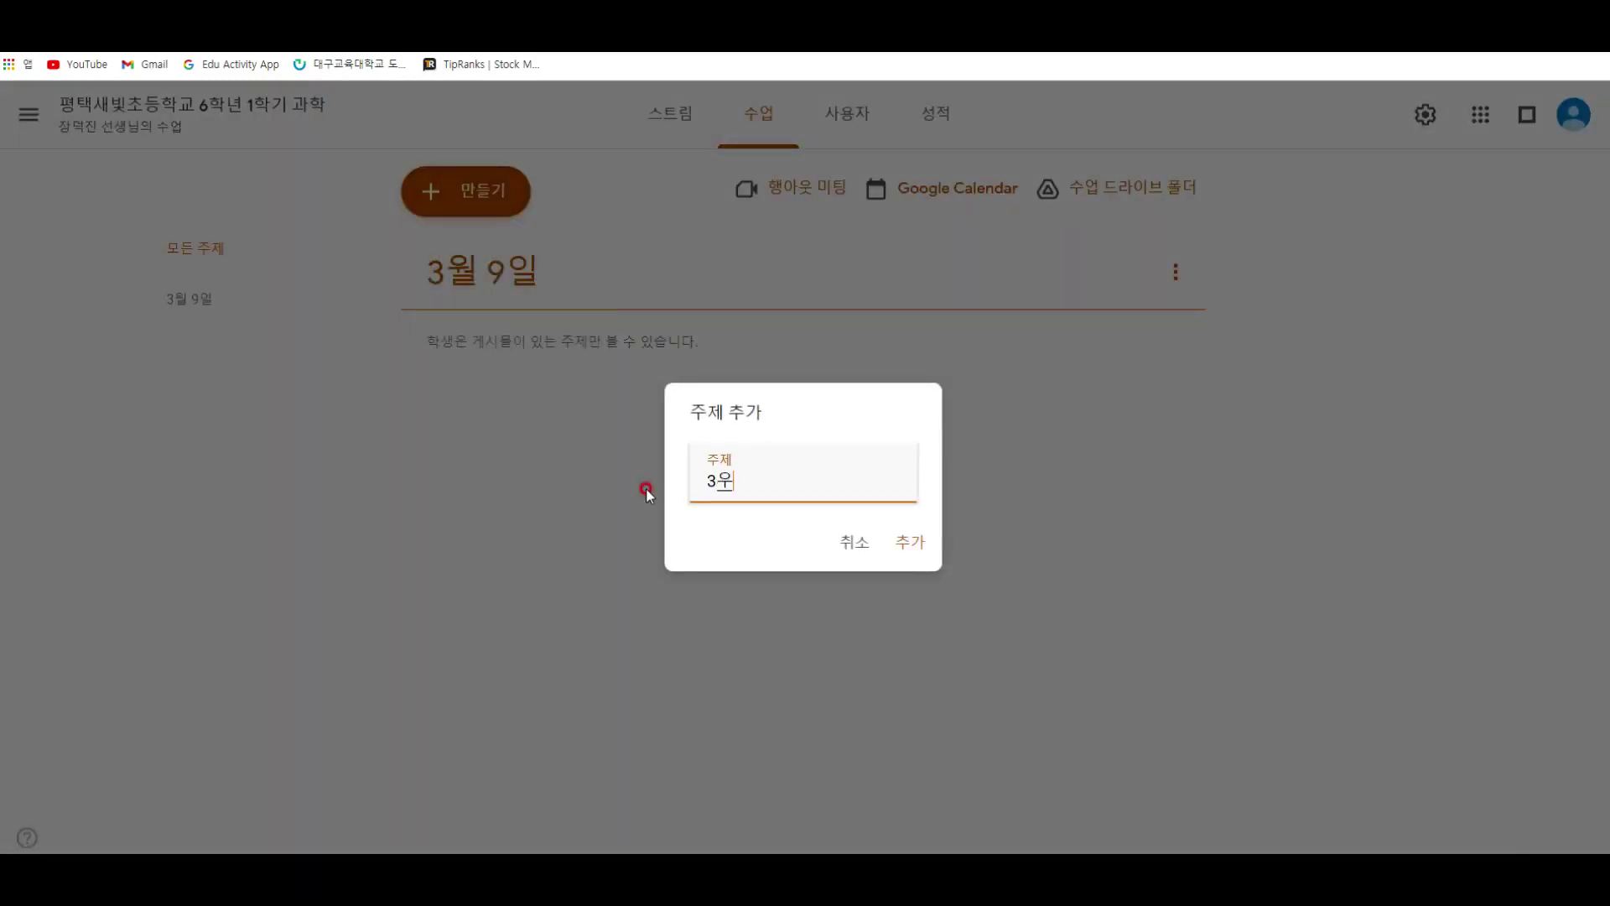
{"action": "type", "text": "월 2주차"}
{"action": "key", "text": "Return"}
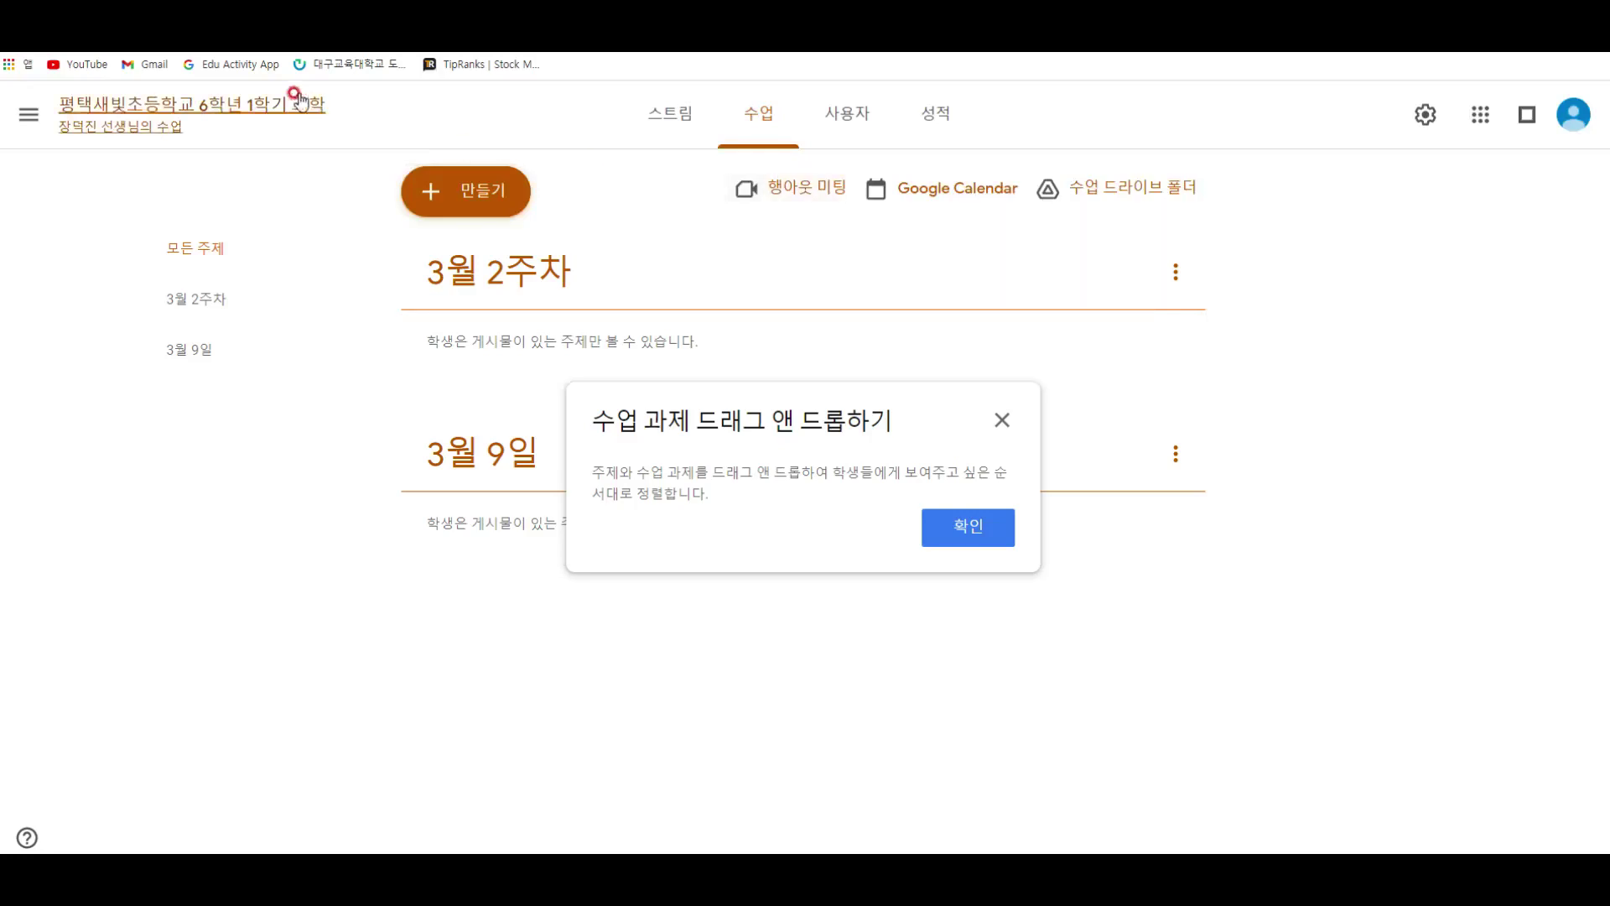
Step: Draw on-screen annotations boxing the 3월 2주차 topic and highlighting both topics
{"action": "key", "text": "ctrl+alt+d"}
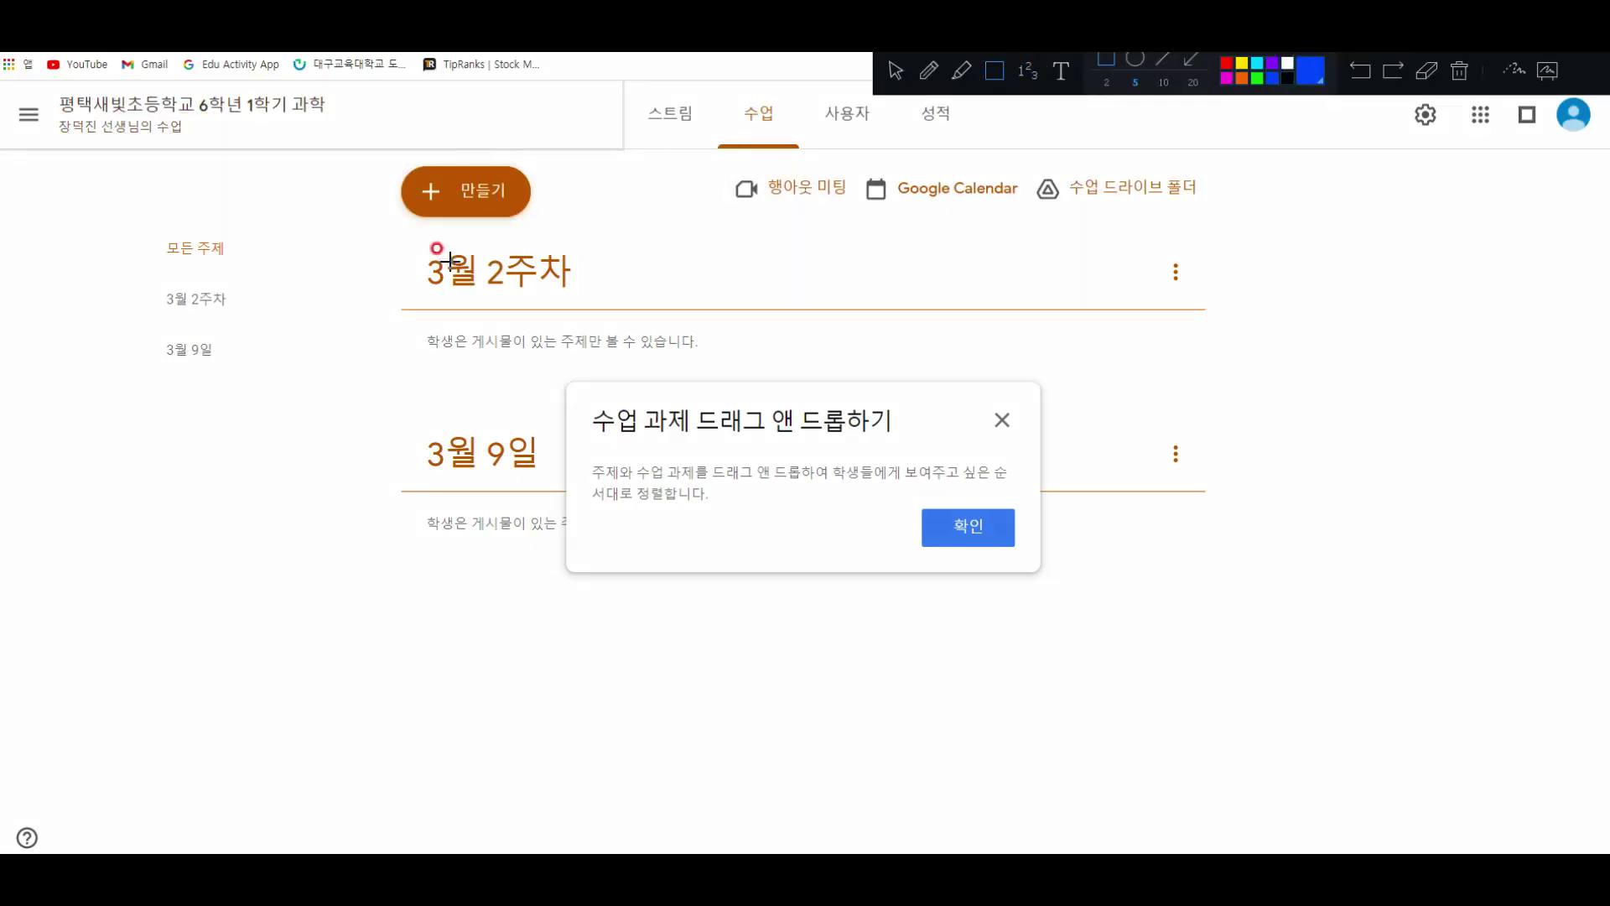
{"action": "left_click_drag", "start_coordinate": [393, 245], "coordinate": [733, 365]}
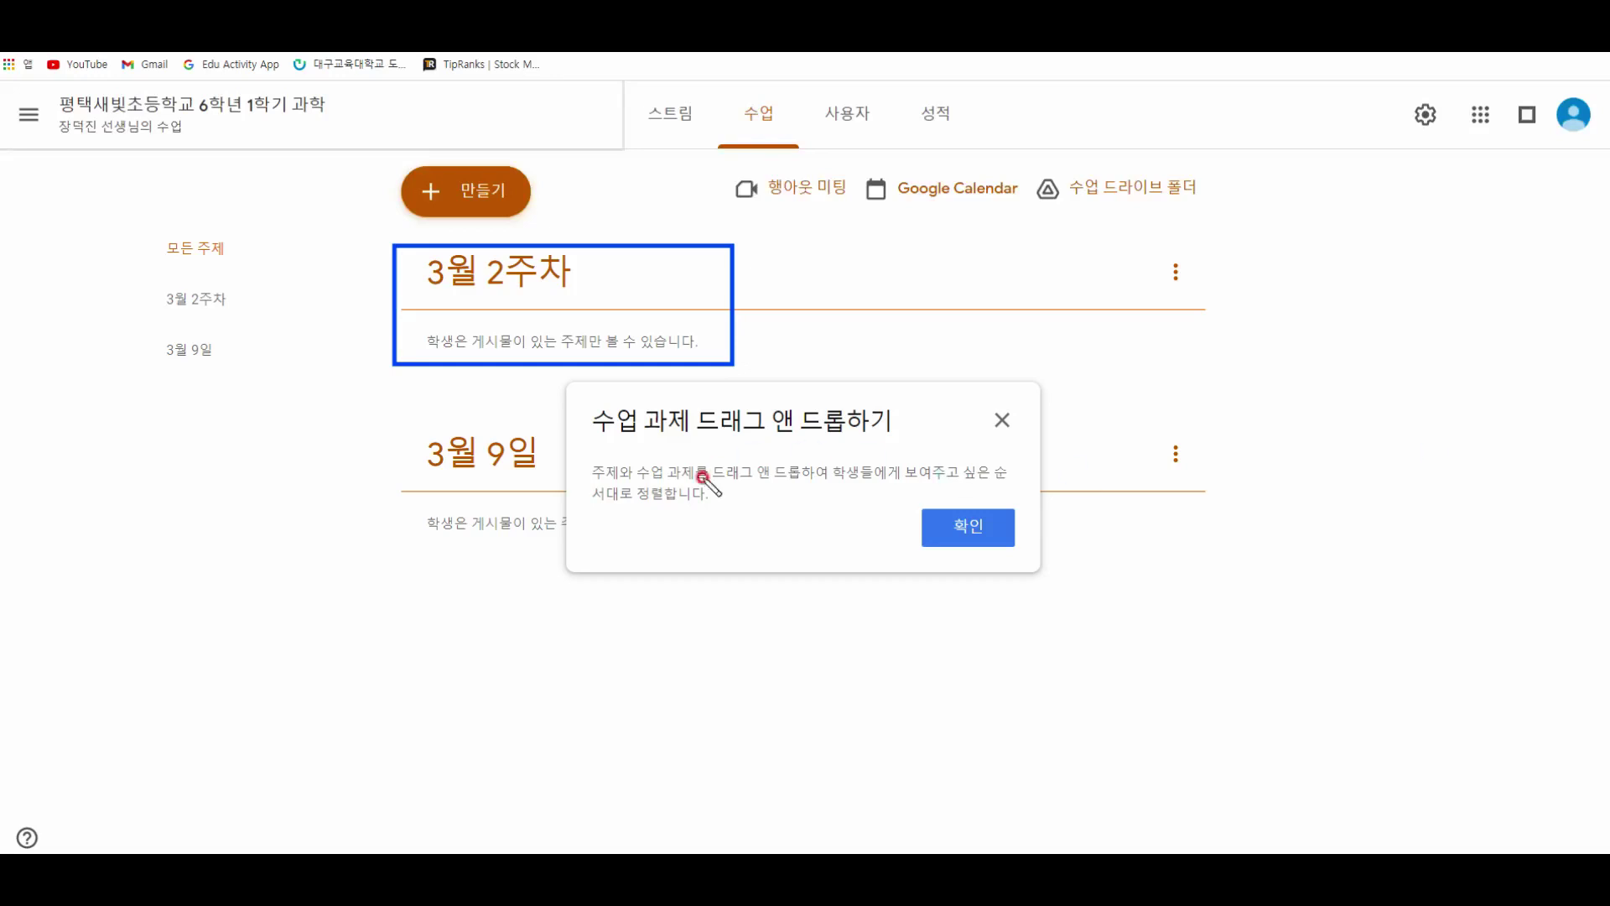
{"action": "mouse_move", "coordinate": [366, 235]}
{"action": "left_mouse_down"}
{"action": "mouse_move", "coordinate": [336, 453]}
{"action": "mouse_move", "coordinate": [370, 515]}
{"action": "left_mouse_up"}
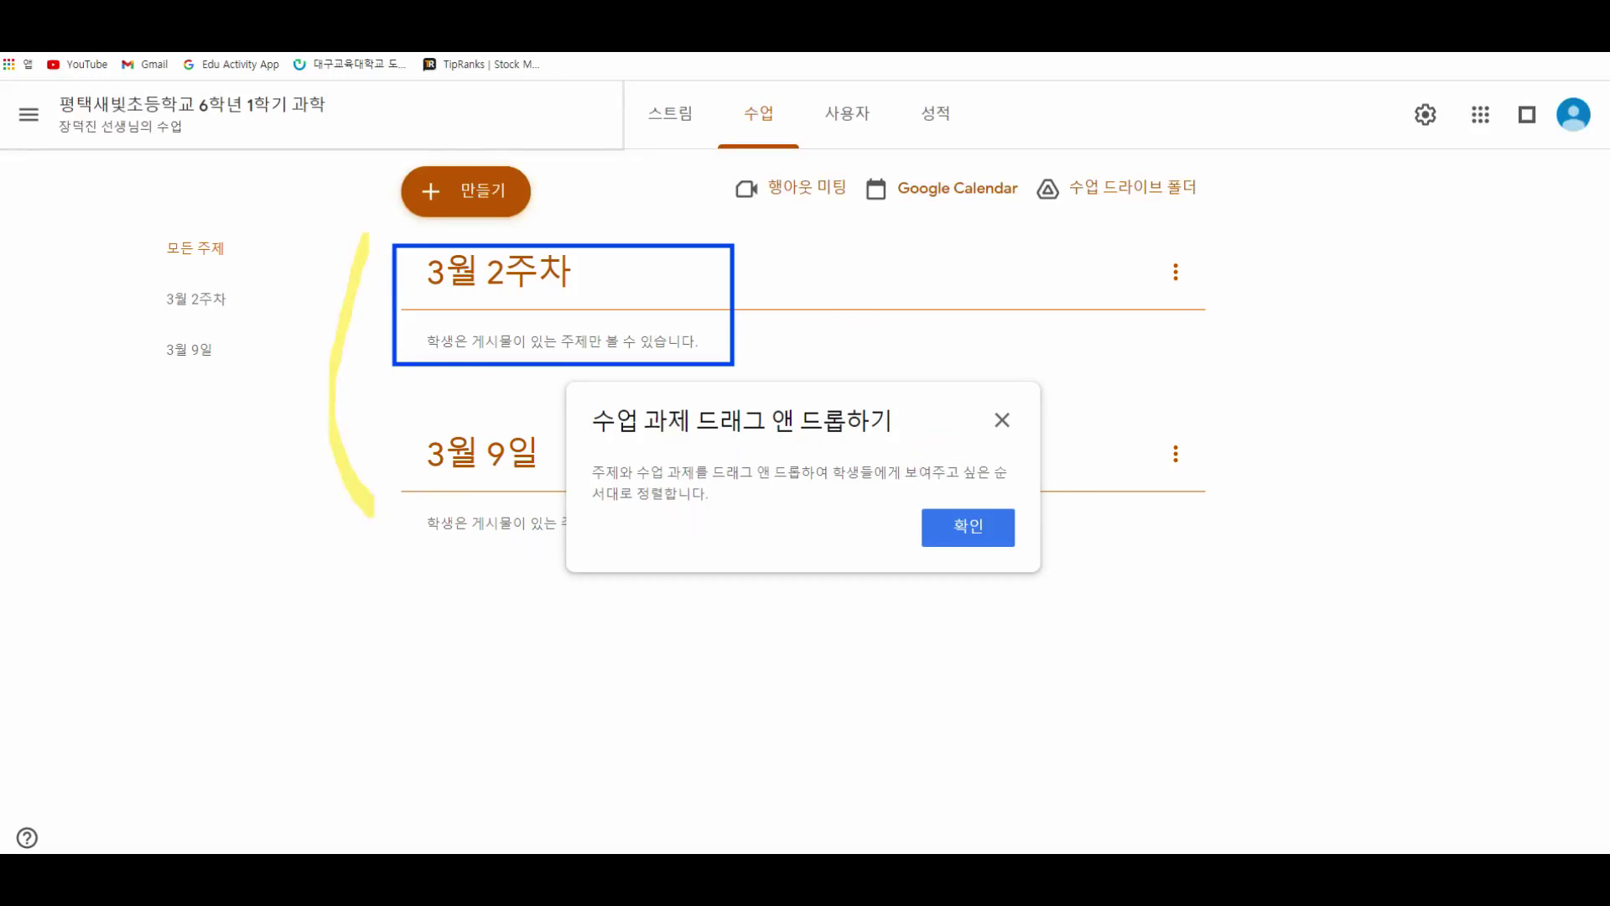
Step: Clear the old drawings, switch to the freehand pen, and annotate the topics with numbers and an underline
{"action": "key", "text": "Escape"}
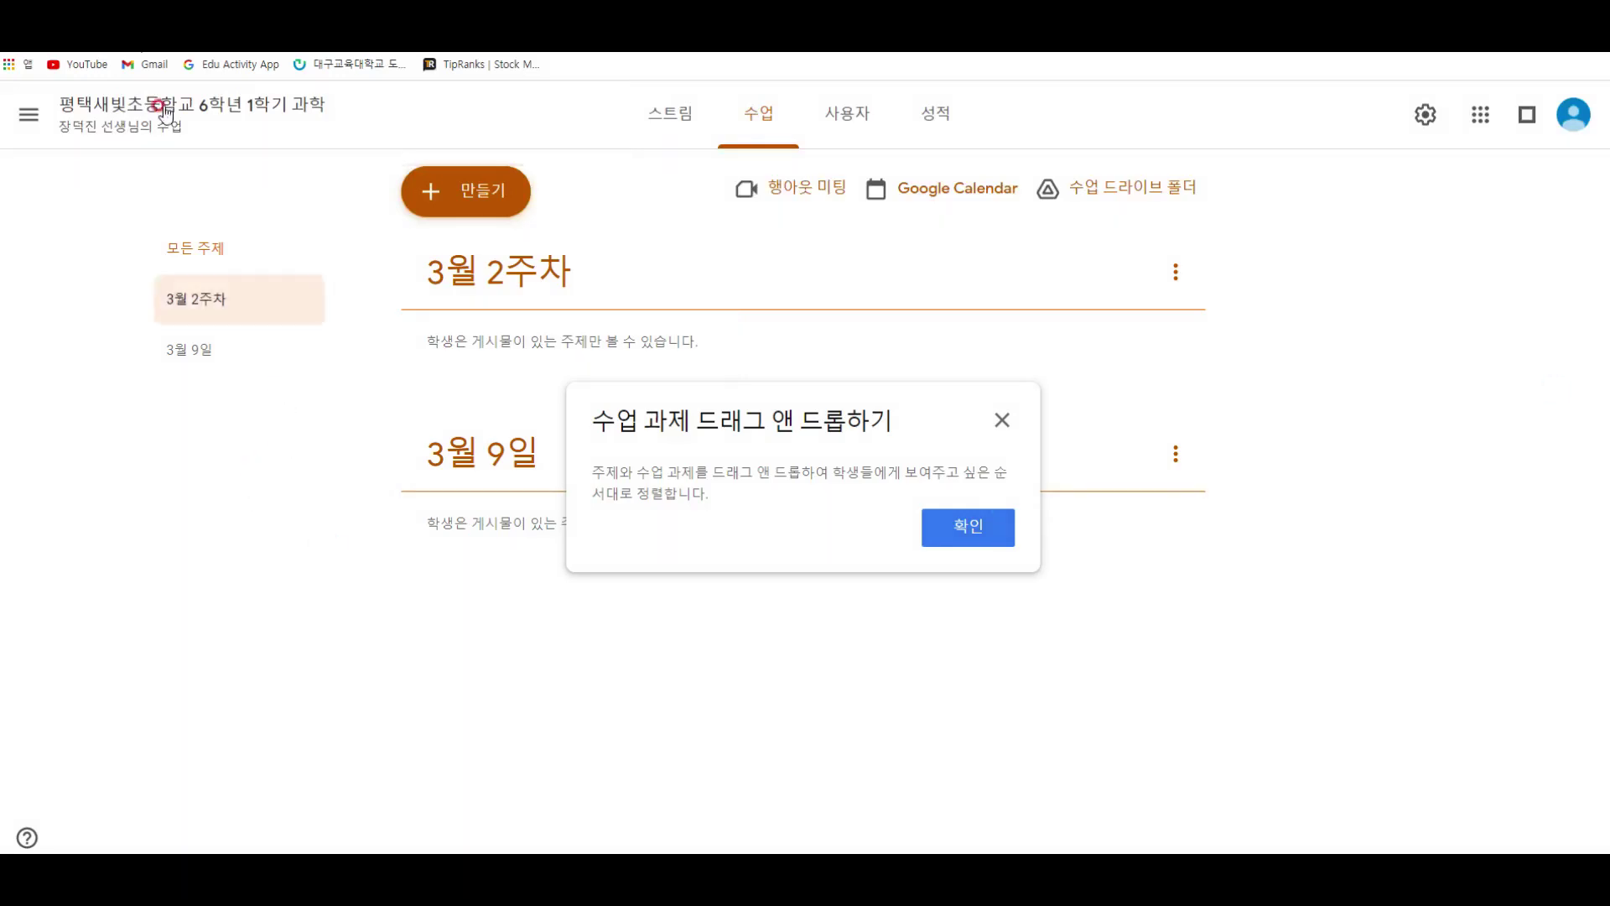
{"action": "key", "text": "ctrl+alt+d"}
{"action": "left_click", "coordinate": [1021, 72]}
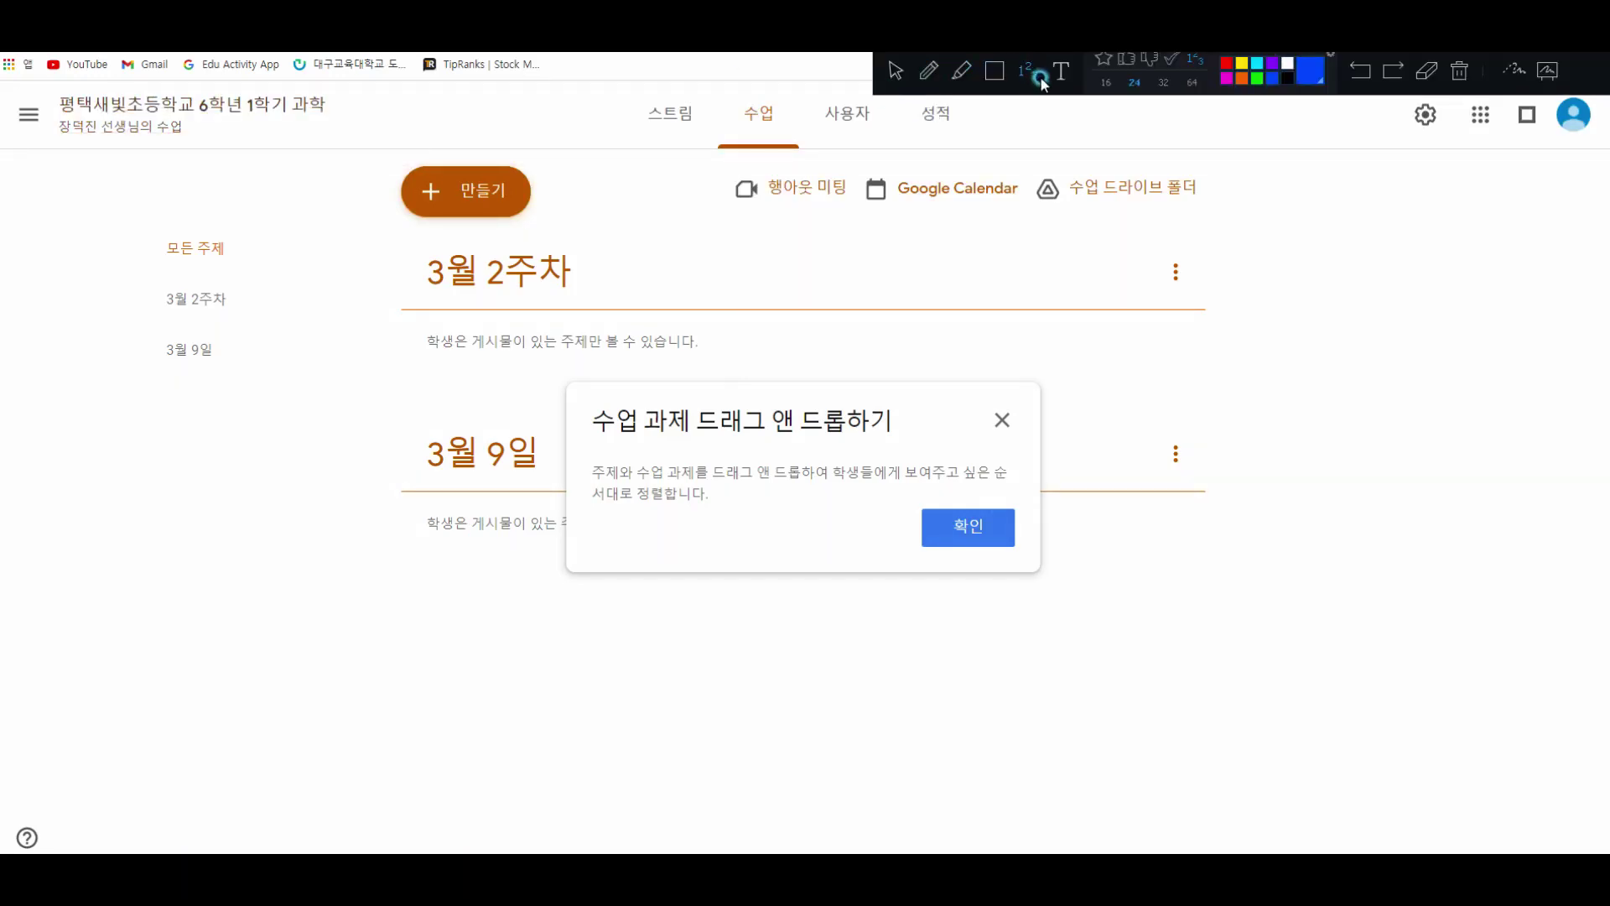
{"action": "left_click", "coordinate": [938, 72]}
{"action": "left_click_drag", "start_coordinate": [751, 259], "coordinate": [747, 365]}
{"action": "mouse_move", "coordinate": [805, 288]}
{"action": "left_mouse_down"}
{"action": "mouse_move", "coordinate": [830, 349]}
{"action": "mouse_move", "coordinate": [827, 316]}
{"action": "mouse_move", "coordinate": [852, 336]}
{"action": "mouse_move", "coordinate": [877, 303]}
{"action": "left_mouse_up"}
{"action": "left_click_drag", "start_coordinate": [418, 482], "coordinate": [525, 478]}
{"action": "left_click_drag", "start_coordinate": [582, 428], "coordinate": [526, 508]}
Step: Write 100/240 beside the topics and tick both 3월 9일 and 3월 2주차
{"action": "left_click_drag", "start_coordinate": [1003, 275], "coordinate": [936, 379]}
{"action": "mouse_move", "coordinate": [1038, 308]}
{"action": "left_mouse_down"}
{"action": "mouse_move", "coordinate": [1039, 363]}
{"action": "mouse_move", "coordinate": [1102, 357]}
{"action": "left_mouse_up"}
{"action": "mouse_move", "coordinate": [1088, 297]}
{"action": "left_mouse_down"}
{"action": "mouse_move", "coordinate": [1086, 382]}
{"action": "mouse_move", "coordinate": [1107, 334]}
{"action": "left_mouse_up"}
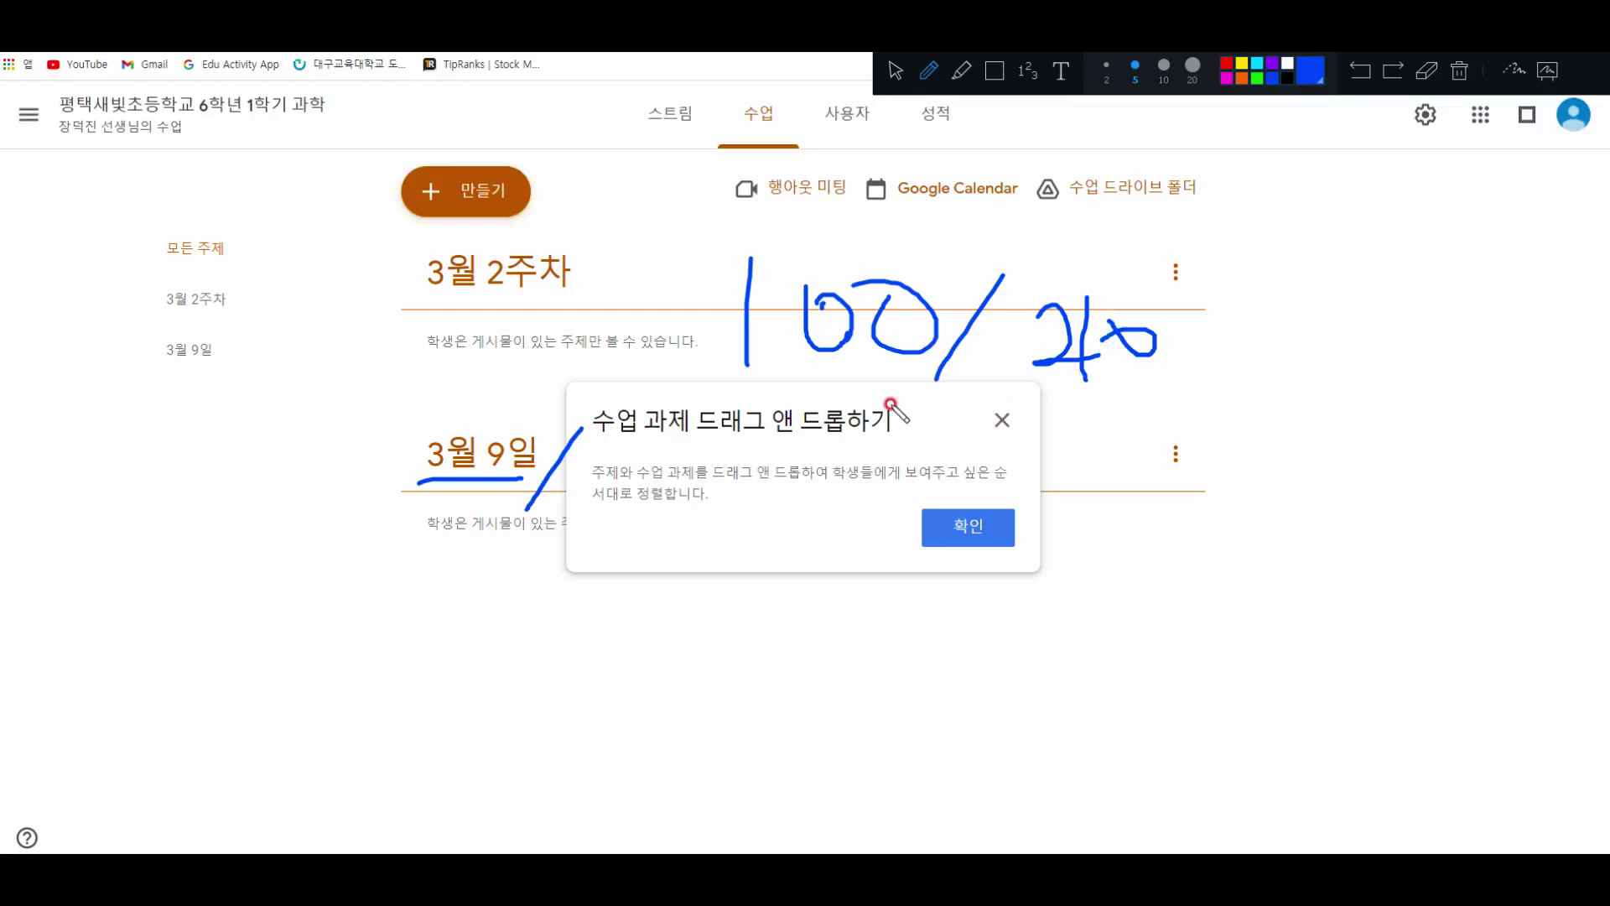
{"action": "mouse_move", "coordinate": [361, 443]}
{"action": "left_mouse_down"}
{"action": "mouse_move", "coordinate": [375, 466]}
{"action": "mouse_move", "coordinate": [419, 435]}
{"action": "left_mouse_up"}
{"action": "left_click_drag", "start_coordinate": [369, 267], "coordinate": [416, 261]}
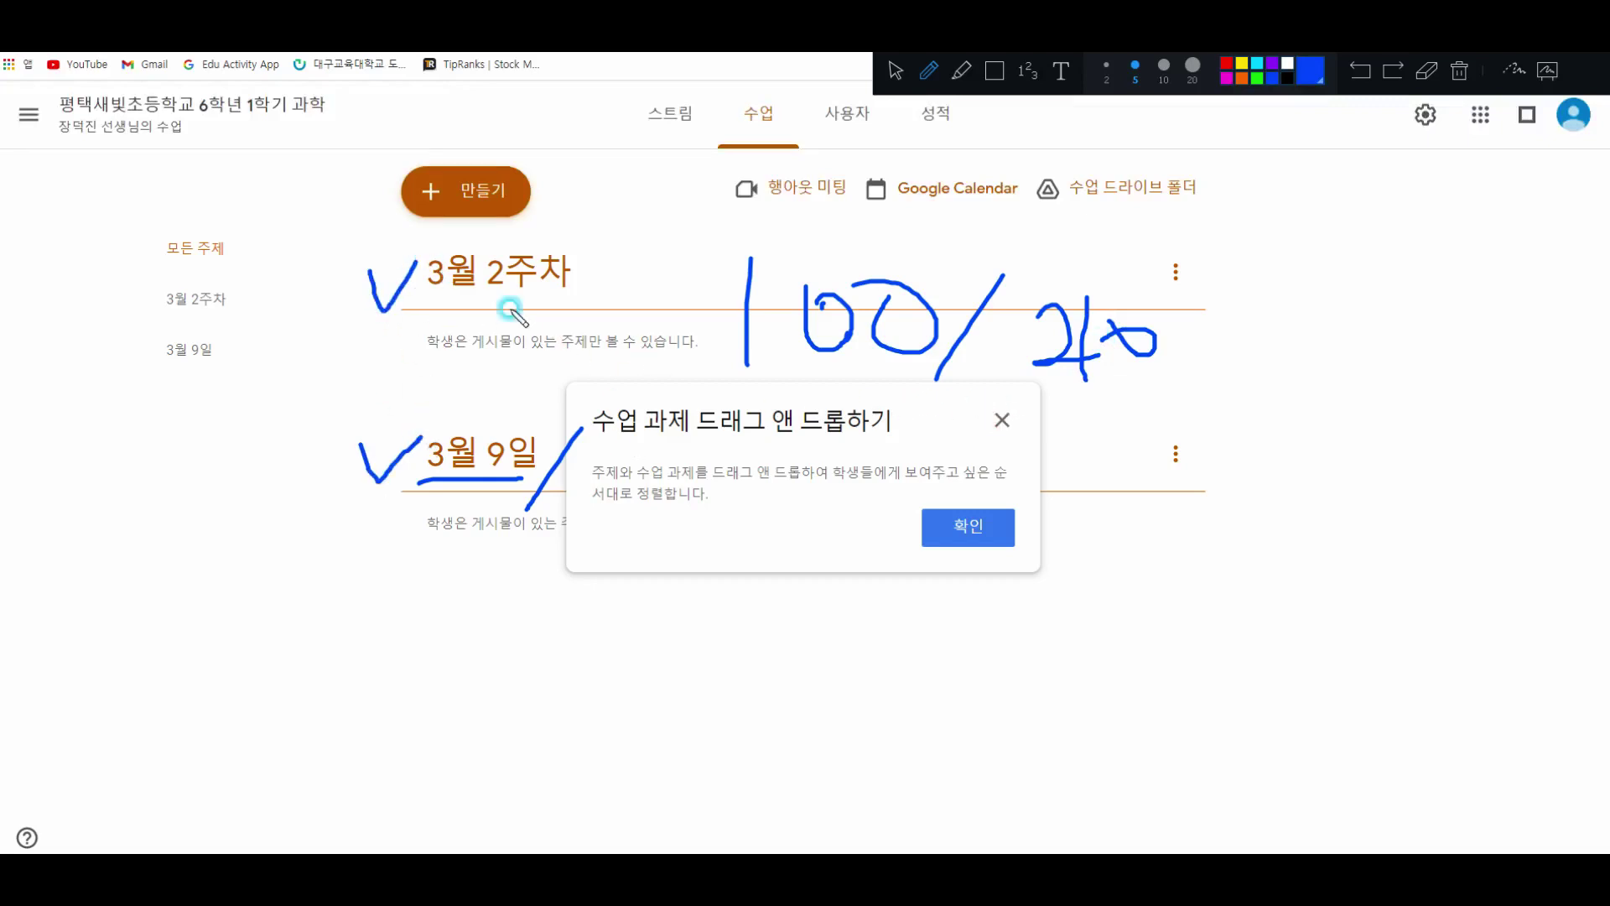
Step: Erase all drawings, leave drawing mode, and dismiss the drag-and-drop tip with 확인
{"action": "left_click", "coordinate": [1459, 72]}
{"action": "left_click", "coordinate": [896, 70]}
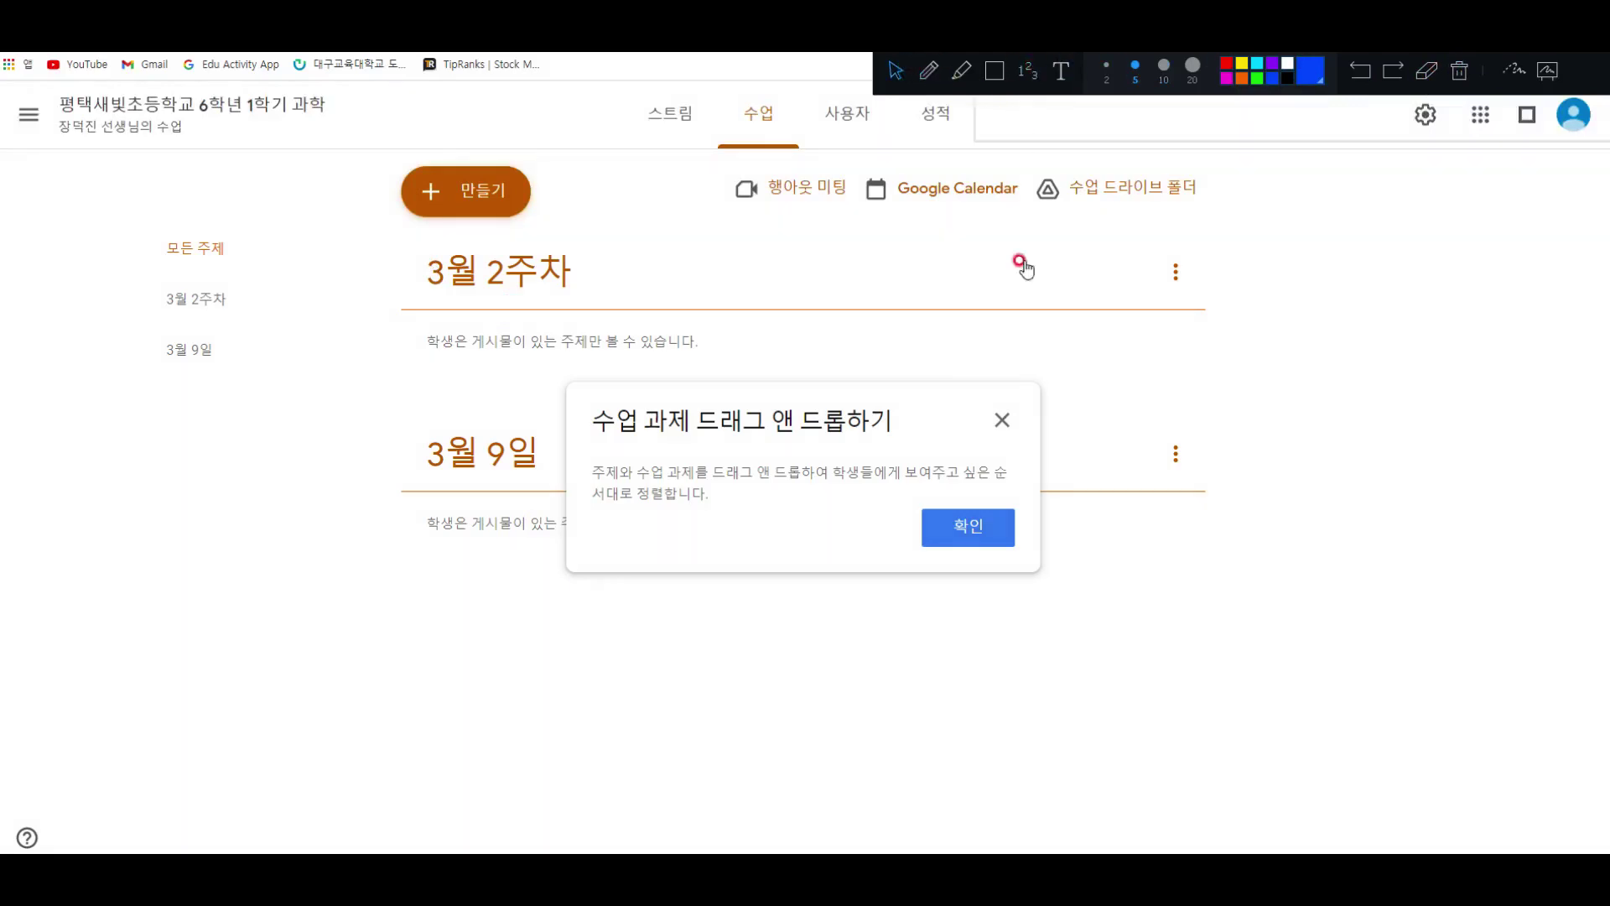
{"action": "left_click", "coordinate": [973, 535]}
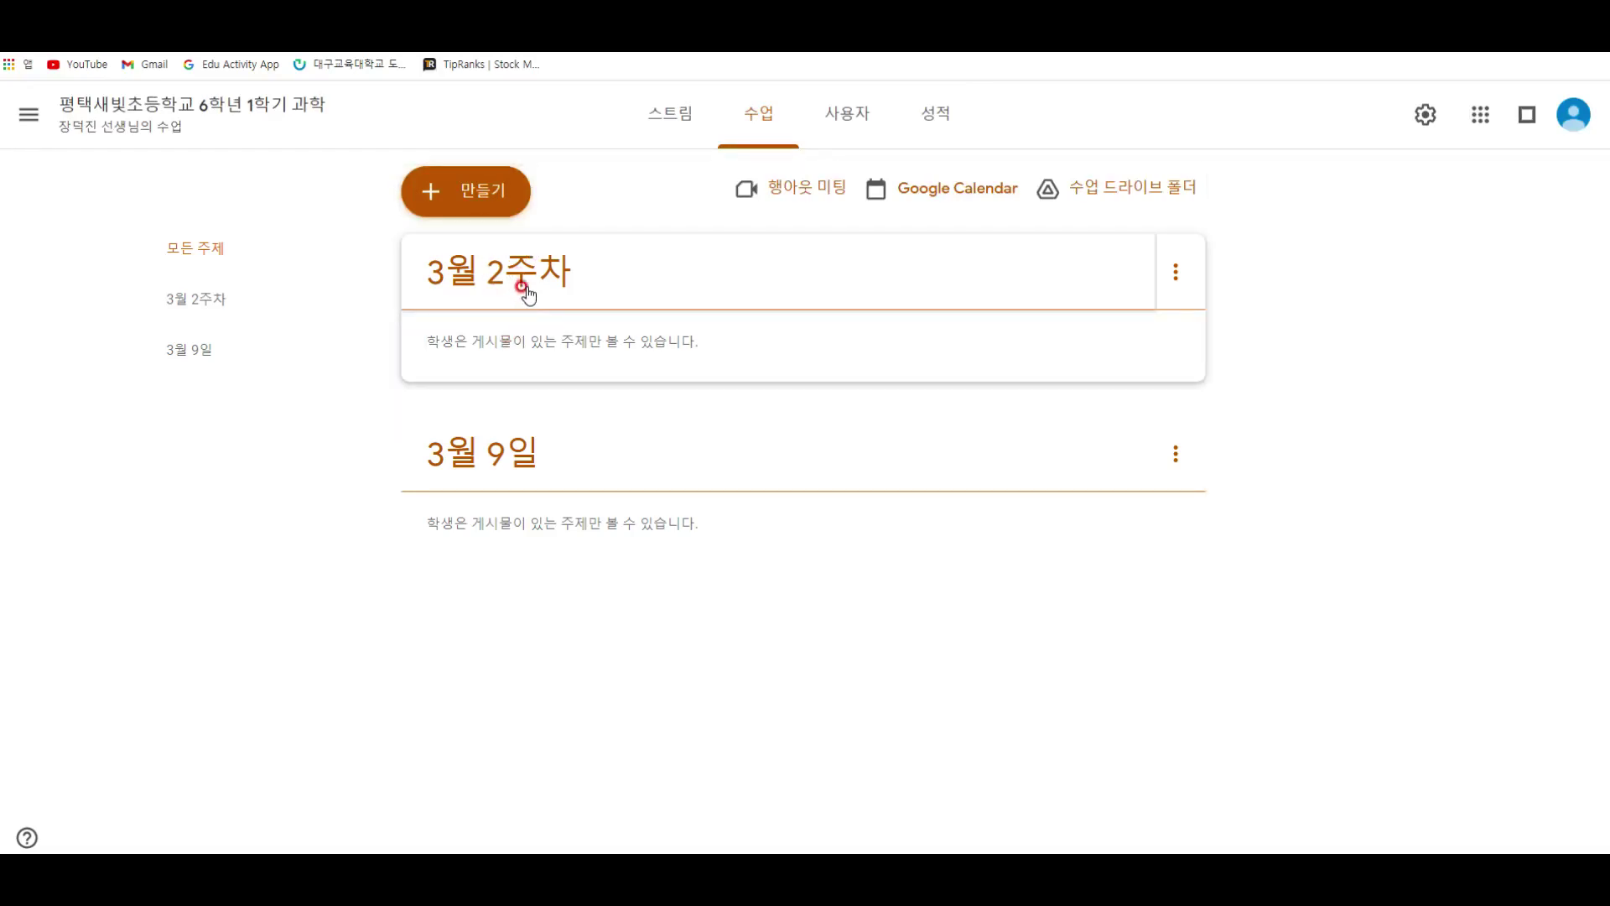
Step: Close the Create menu without adding anything and go to the 사용자 People page
{"action": "left_click", "coordinate": [491, 212]}
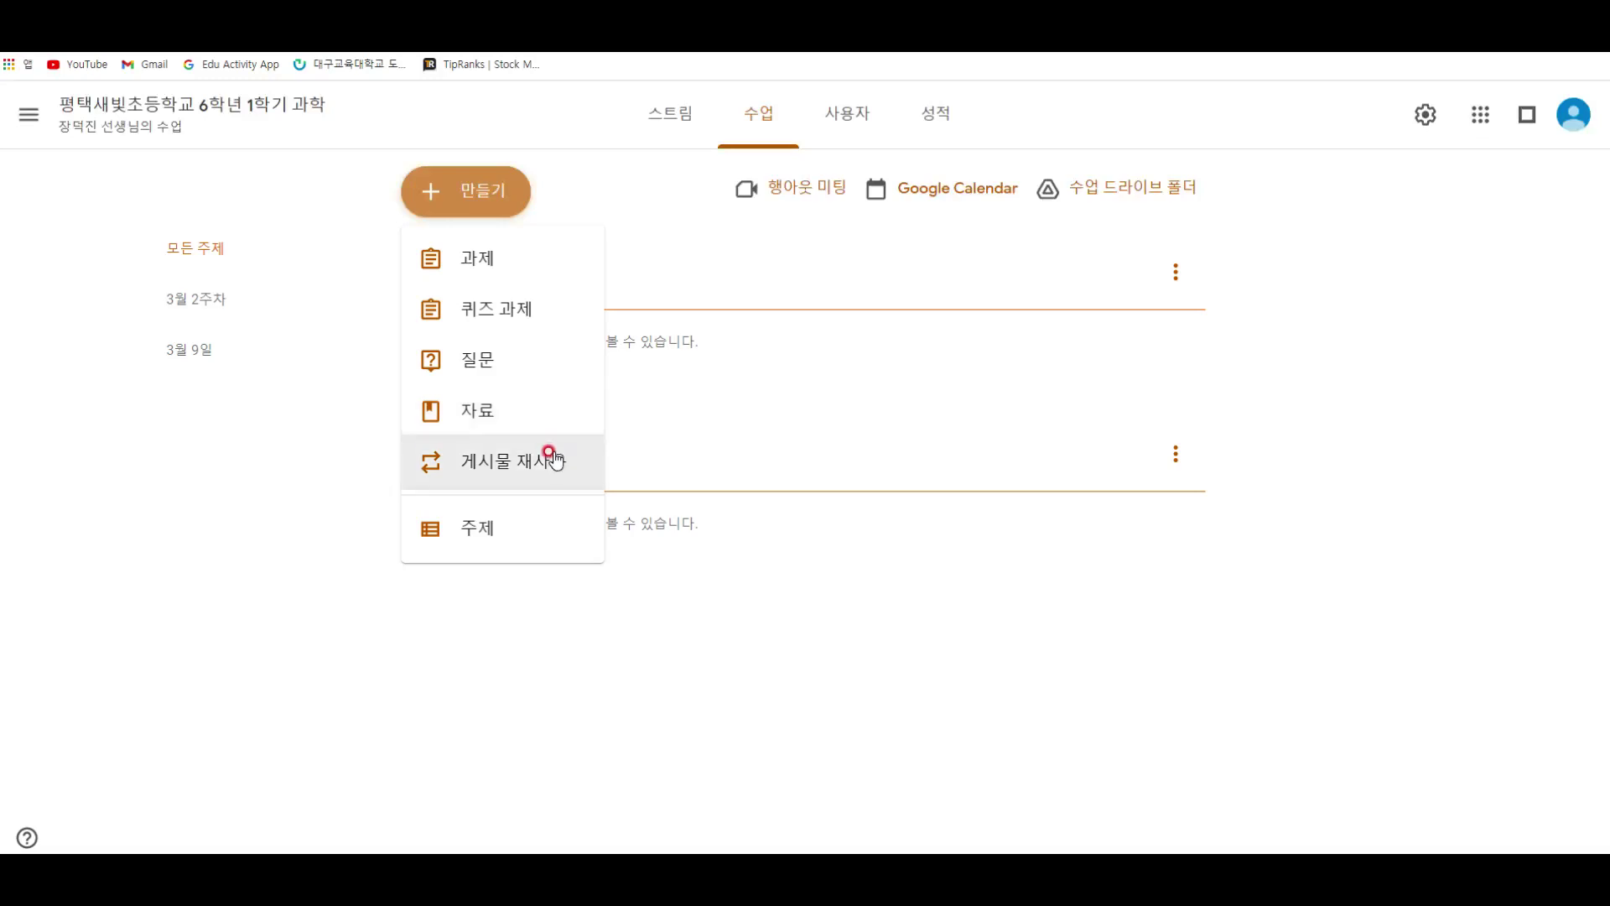
{"action": "left_click", "coordinate": [496, 474]}
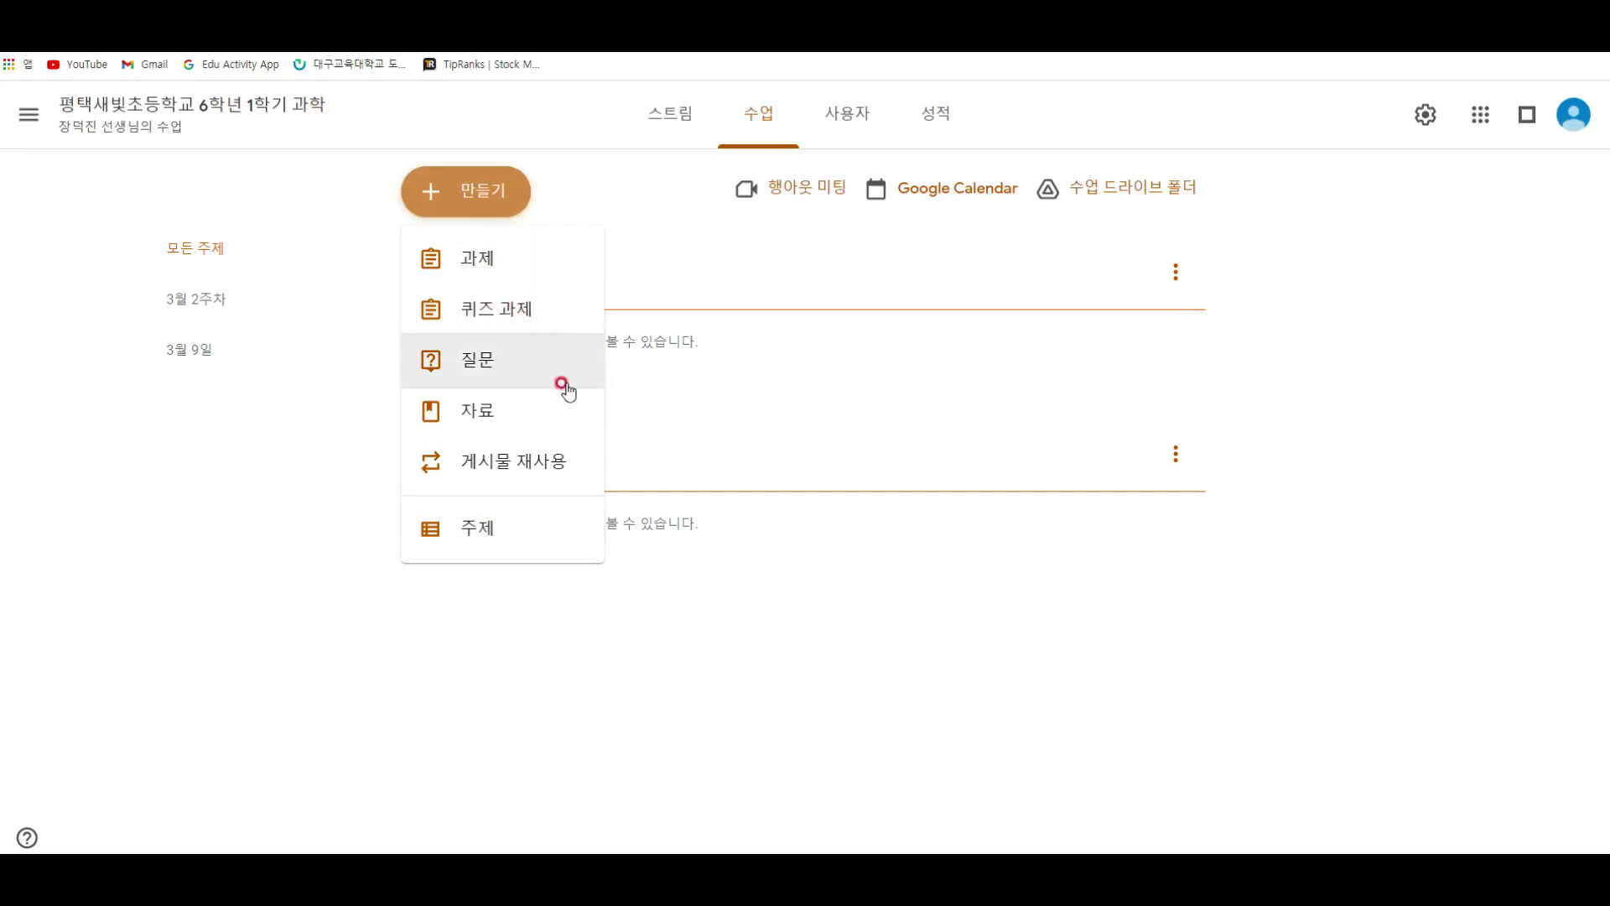
{"action": "left_click", "coordinate": [842, 581]}
{"action": "left_click", "coordinate": [845, 110]}
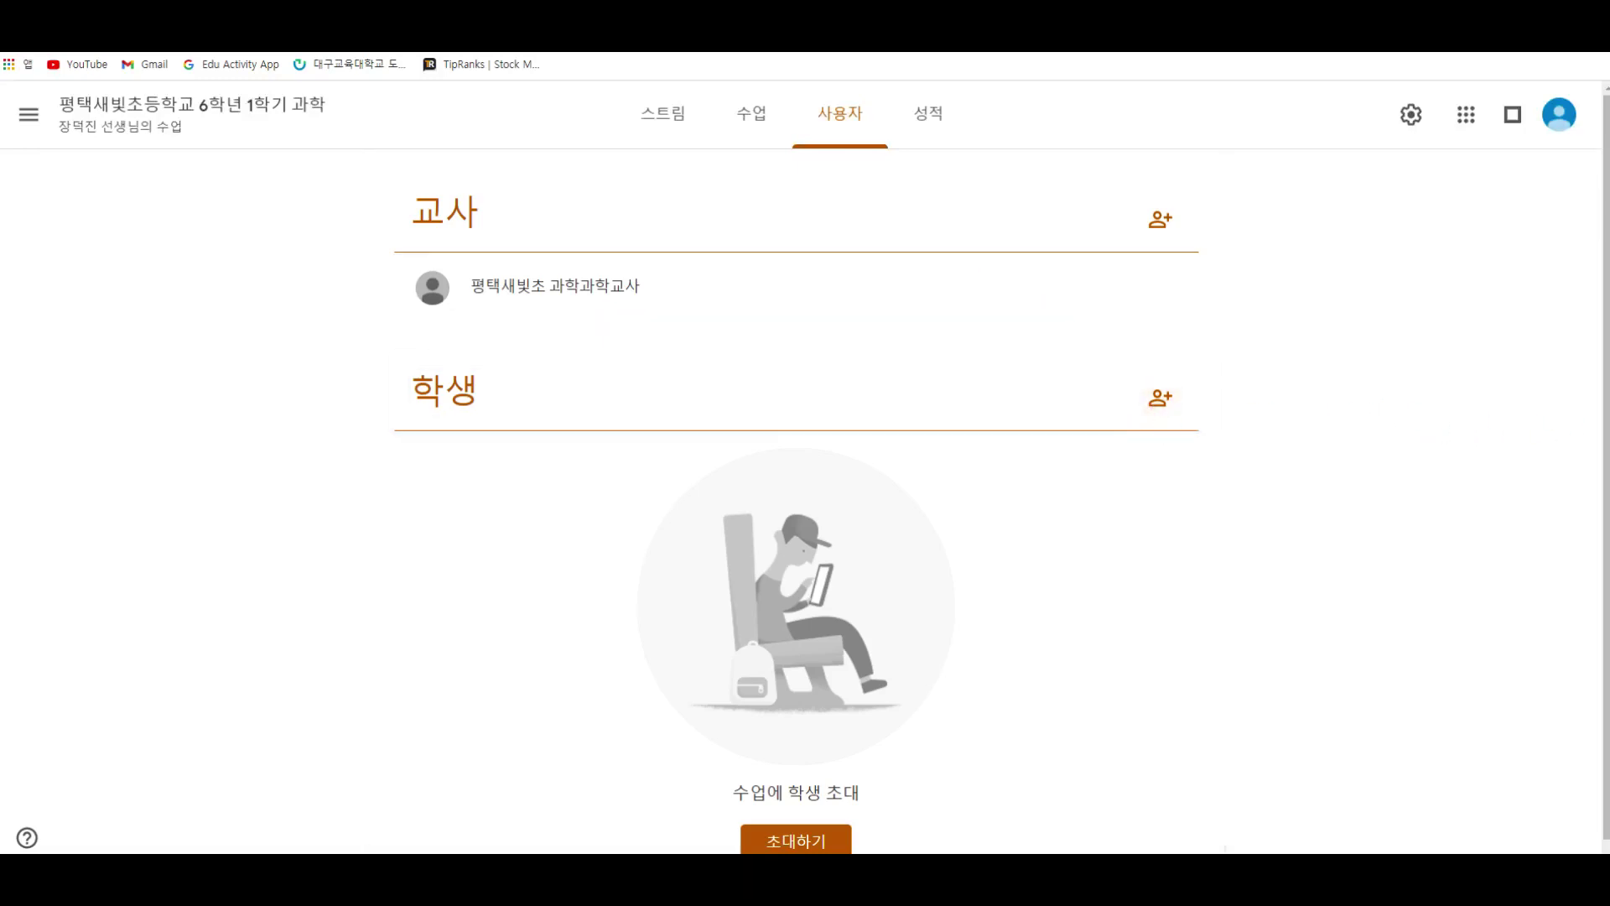
Step: Return to the stream, then reopen the 사용자 list showing one teacher and no students
{"action": "mouse_move", "coordinate": [327, 478]}
{"action": "left_mouse_down"}
{"action": "mouse_move", "coordinate": [323, 524]}
{"action": "mouse_move", "coordinate": [339, 526]}
{"action": "left_mouse_up"}
{"action": "left_click", "coordinate": [639, 114]}
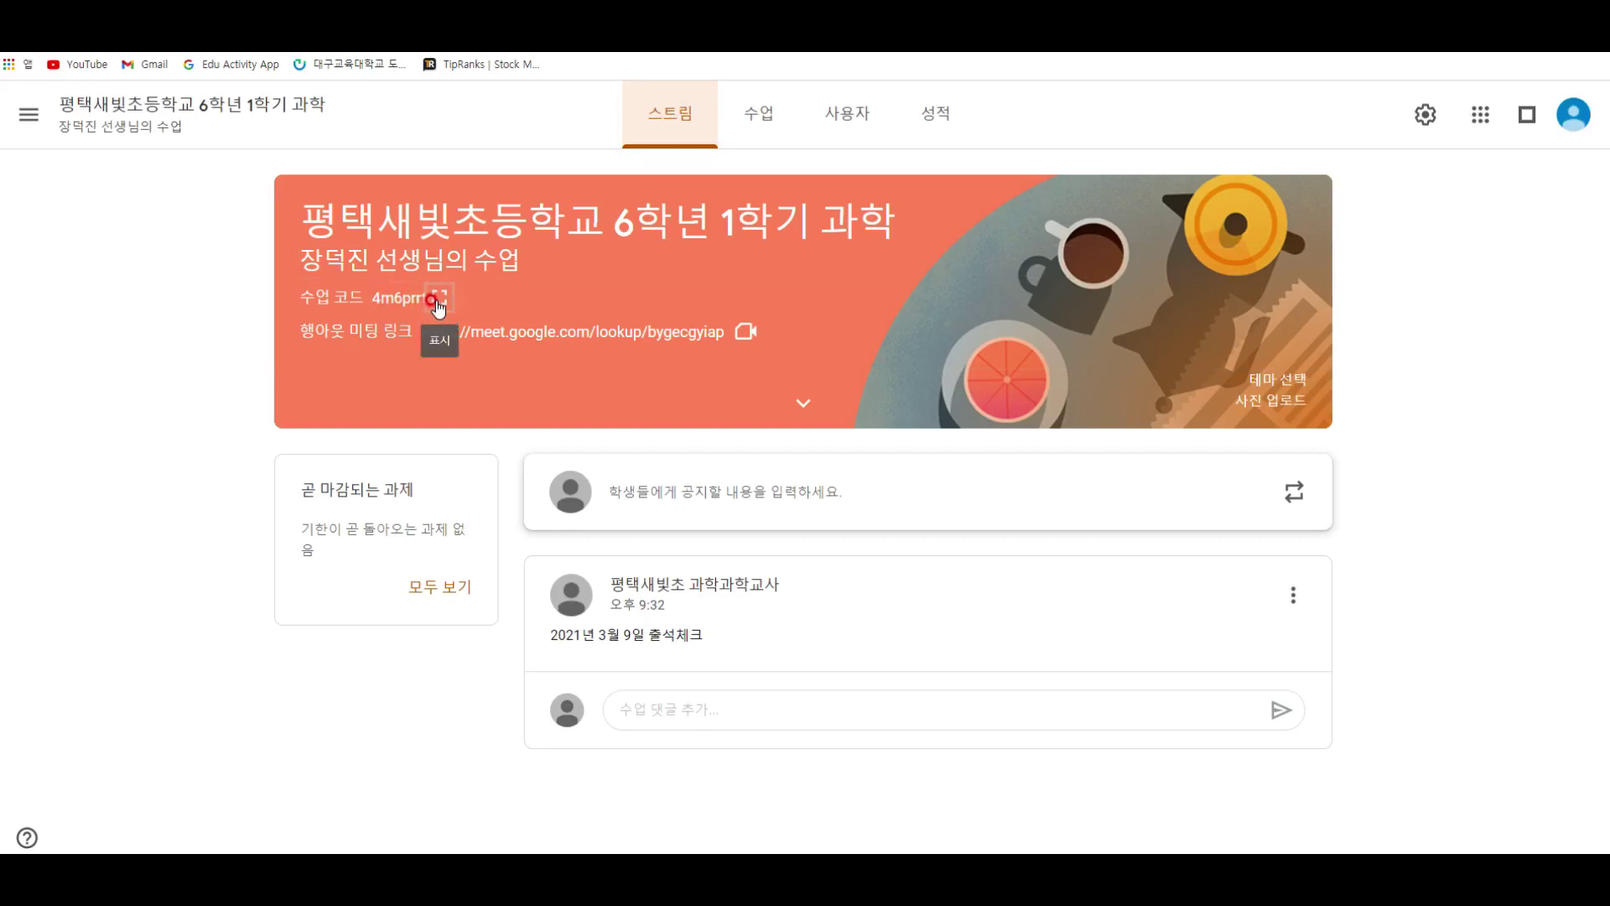
{"action": "left_click", "coordinate": [825, 138]}
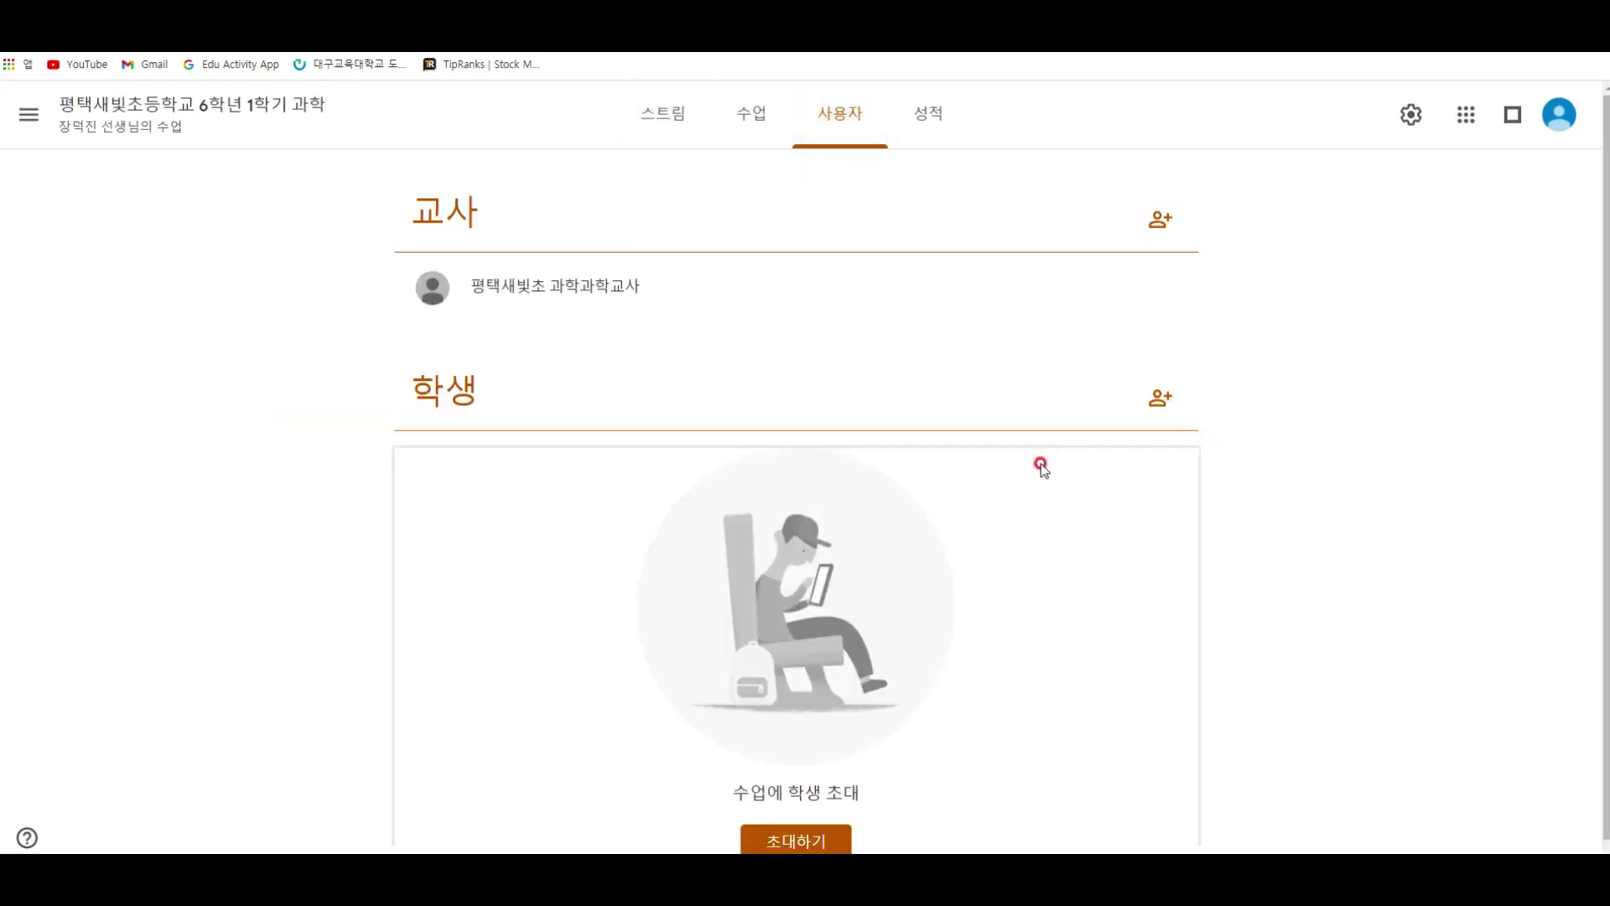
Step: Enter the student's e-mail address in the invite dialog and send the invitation with 초대하기
{"action": "left_click", "coordinate": [1159, 393]}
{"action": "left_click", "coordinate": [795, 382]}
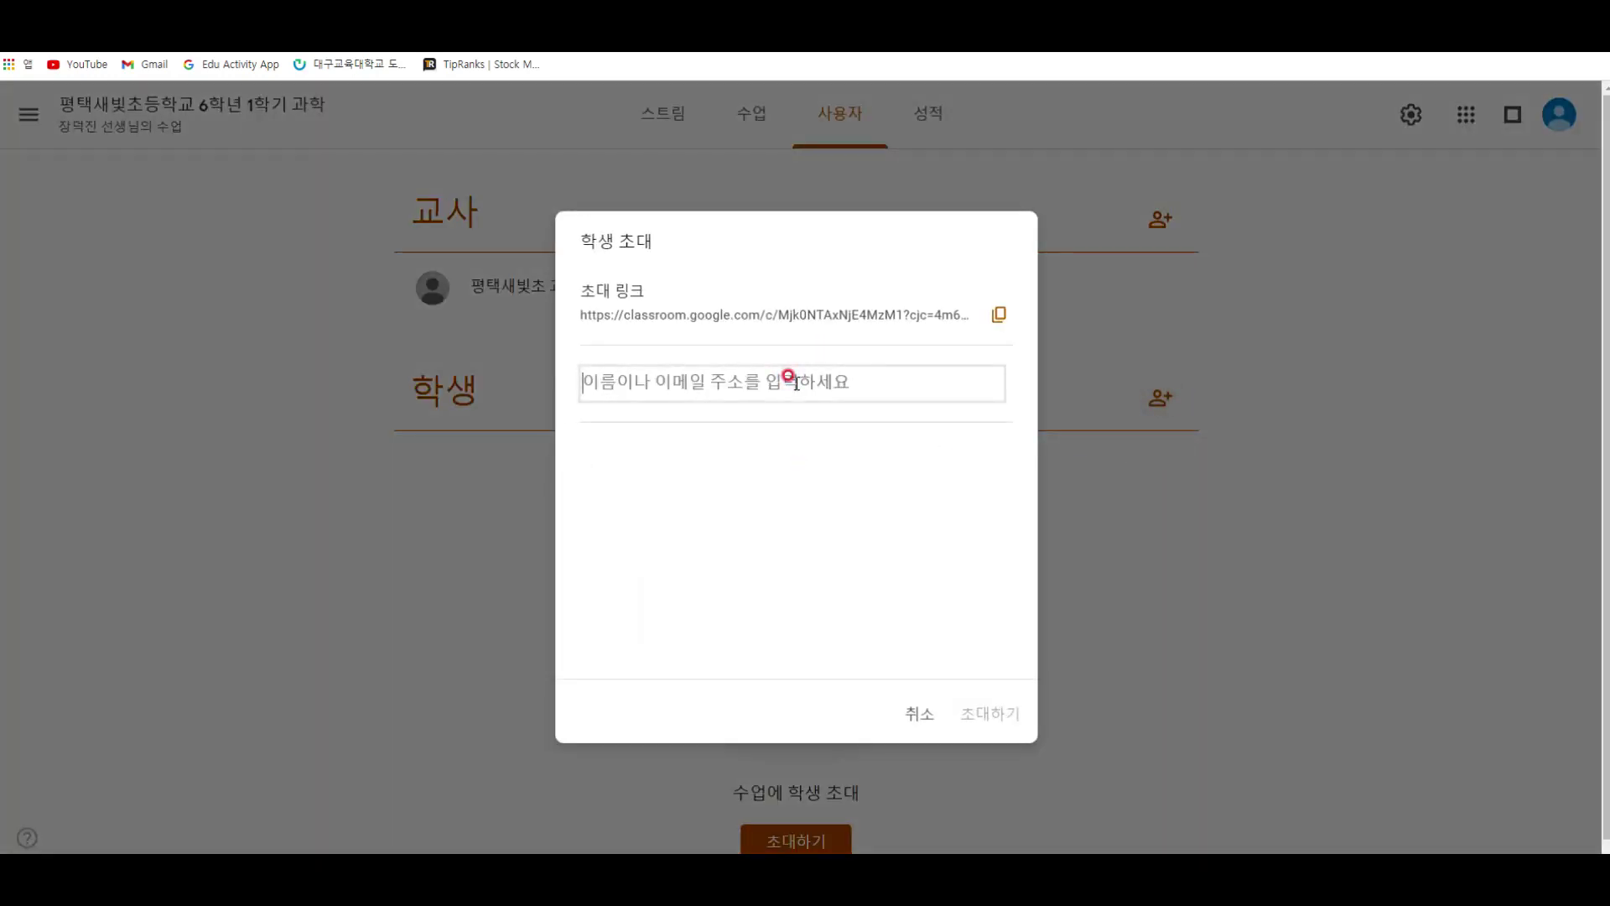
{"action": "type", "text": "ㅓ어"}
{"action": "key", "text": "BackSpace"}
{"action": "key", "text": "BackSpace"}
{"action": "key", "text": "BackSpace"}
{"action": "key", "text": "Hangul"}
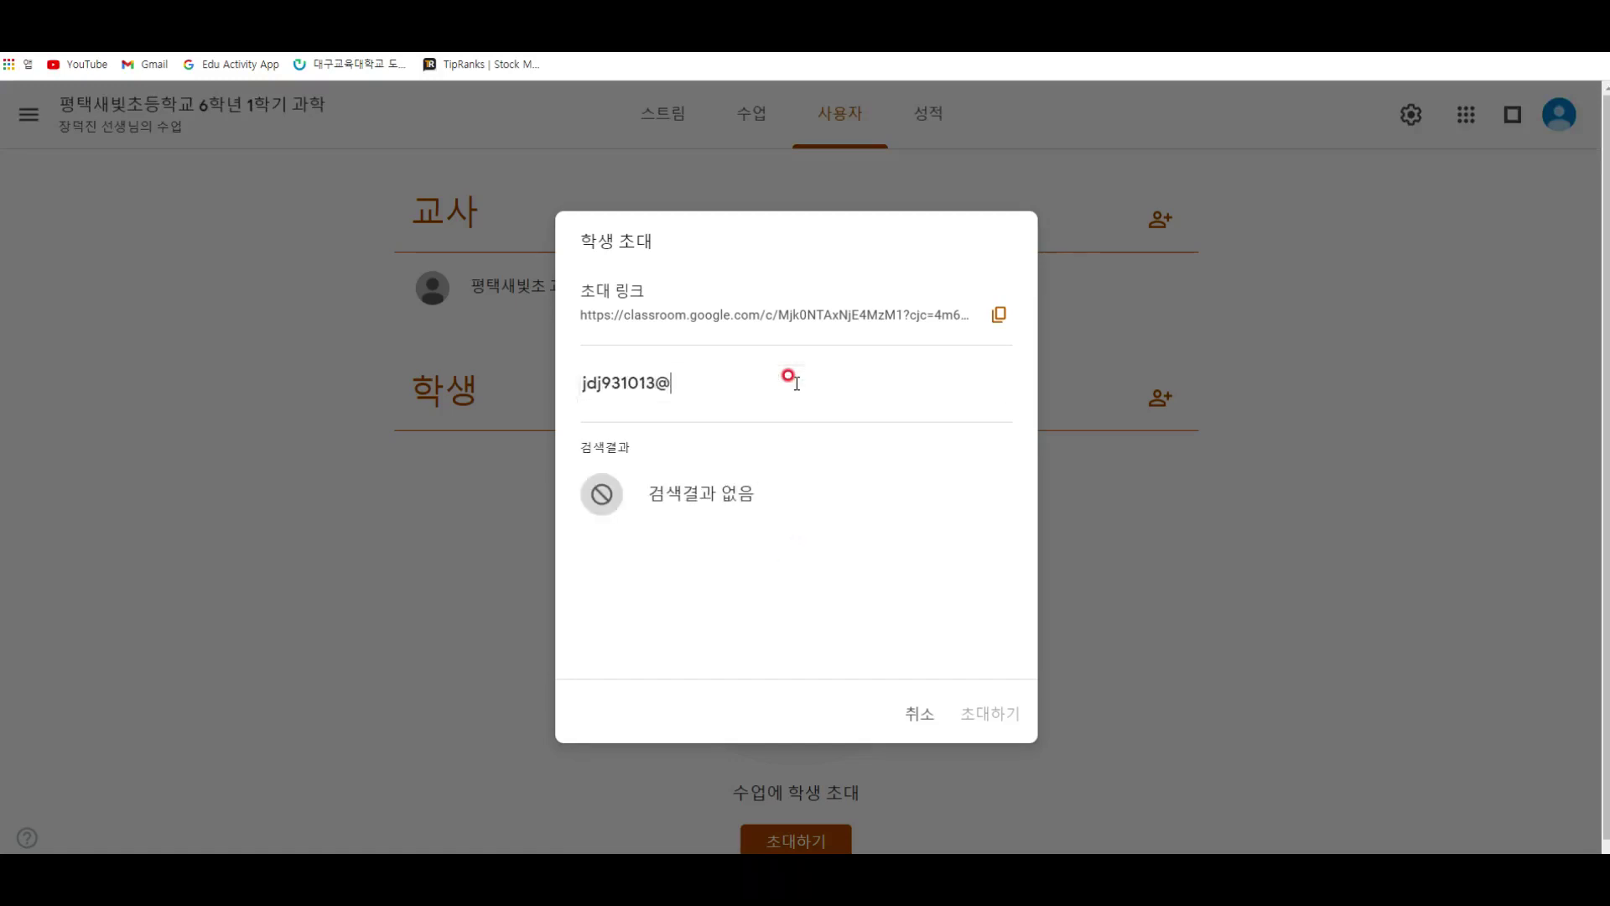
{"action": "key", "text": "Return"}
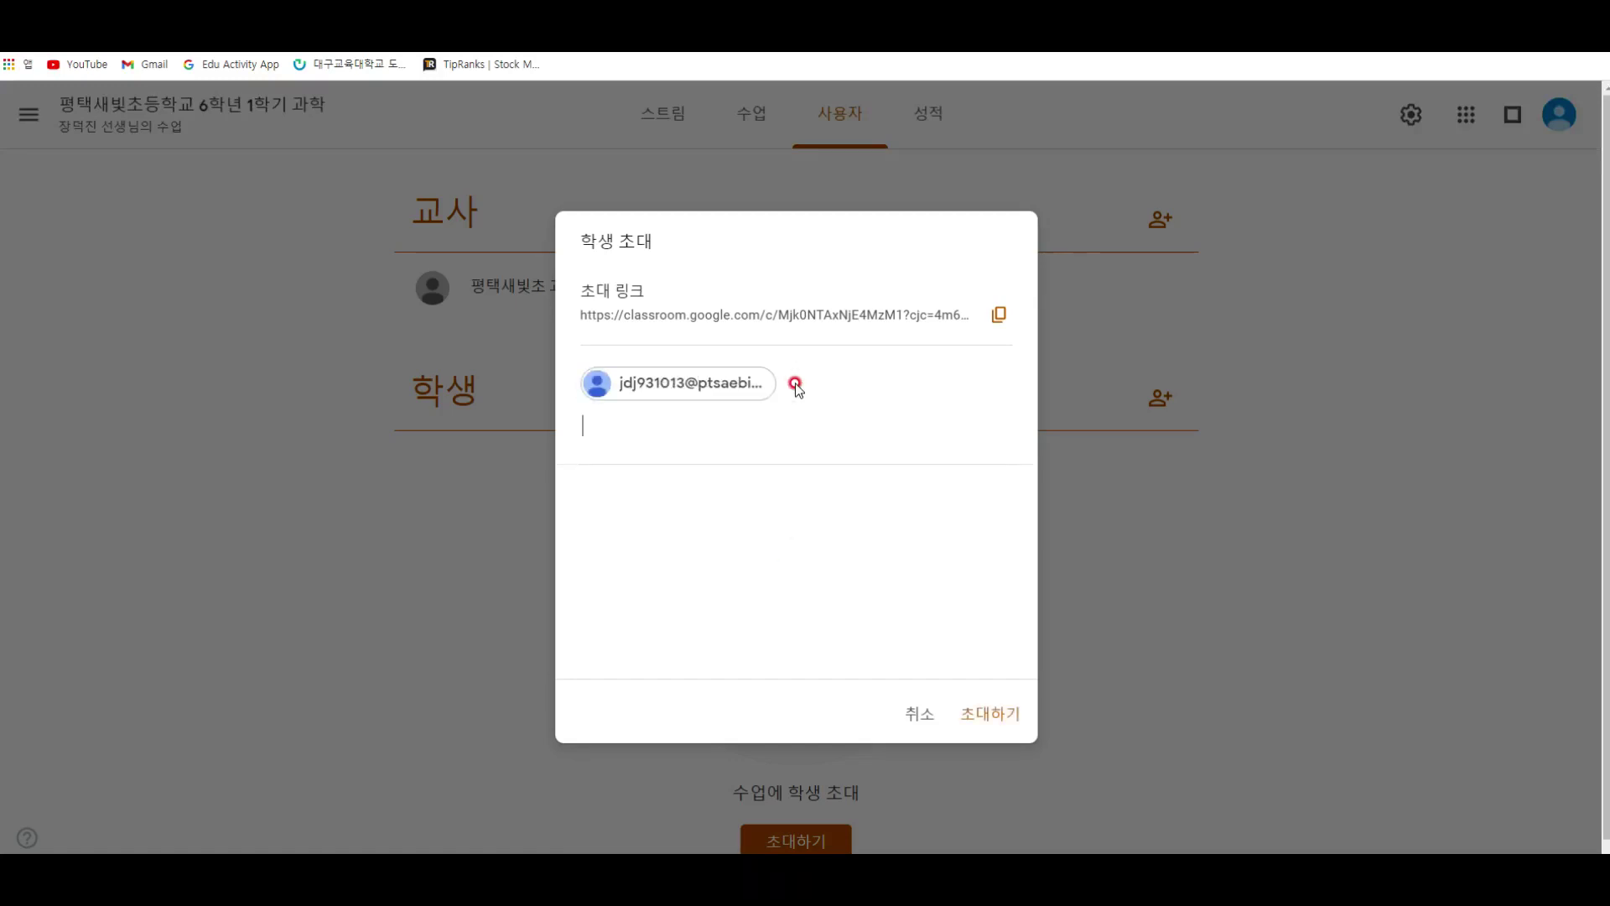
{"action": "left_click", "coordinate": [1013, 718]}
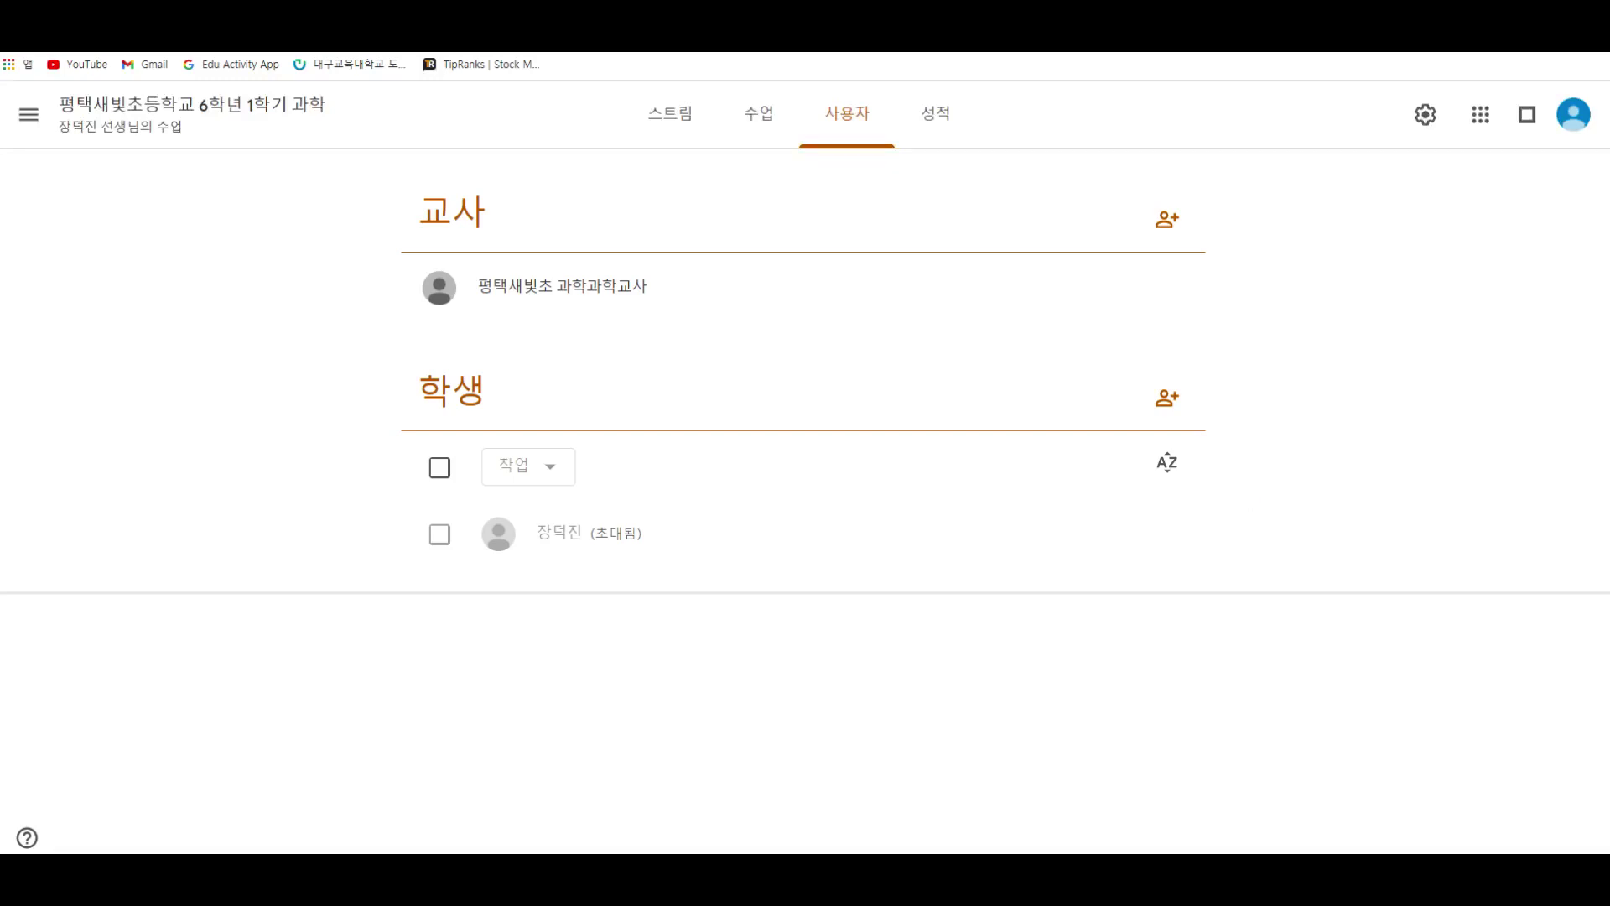
{"action": "mouse_move", "coordinate": [351, 355]}
{"action": "left_mouse_down"}
{"action": "mouse_move", "coordinate": [754, 539]}
{"action": "mouse_move", "coordinate": [1222, 557]}
{"action": "mouse_move", "coordinate": [1232, 572]}
{"action": "left_mouse_up"}
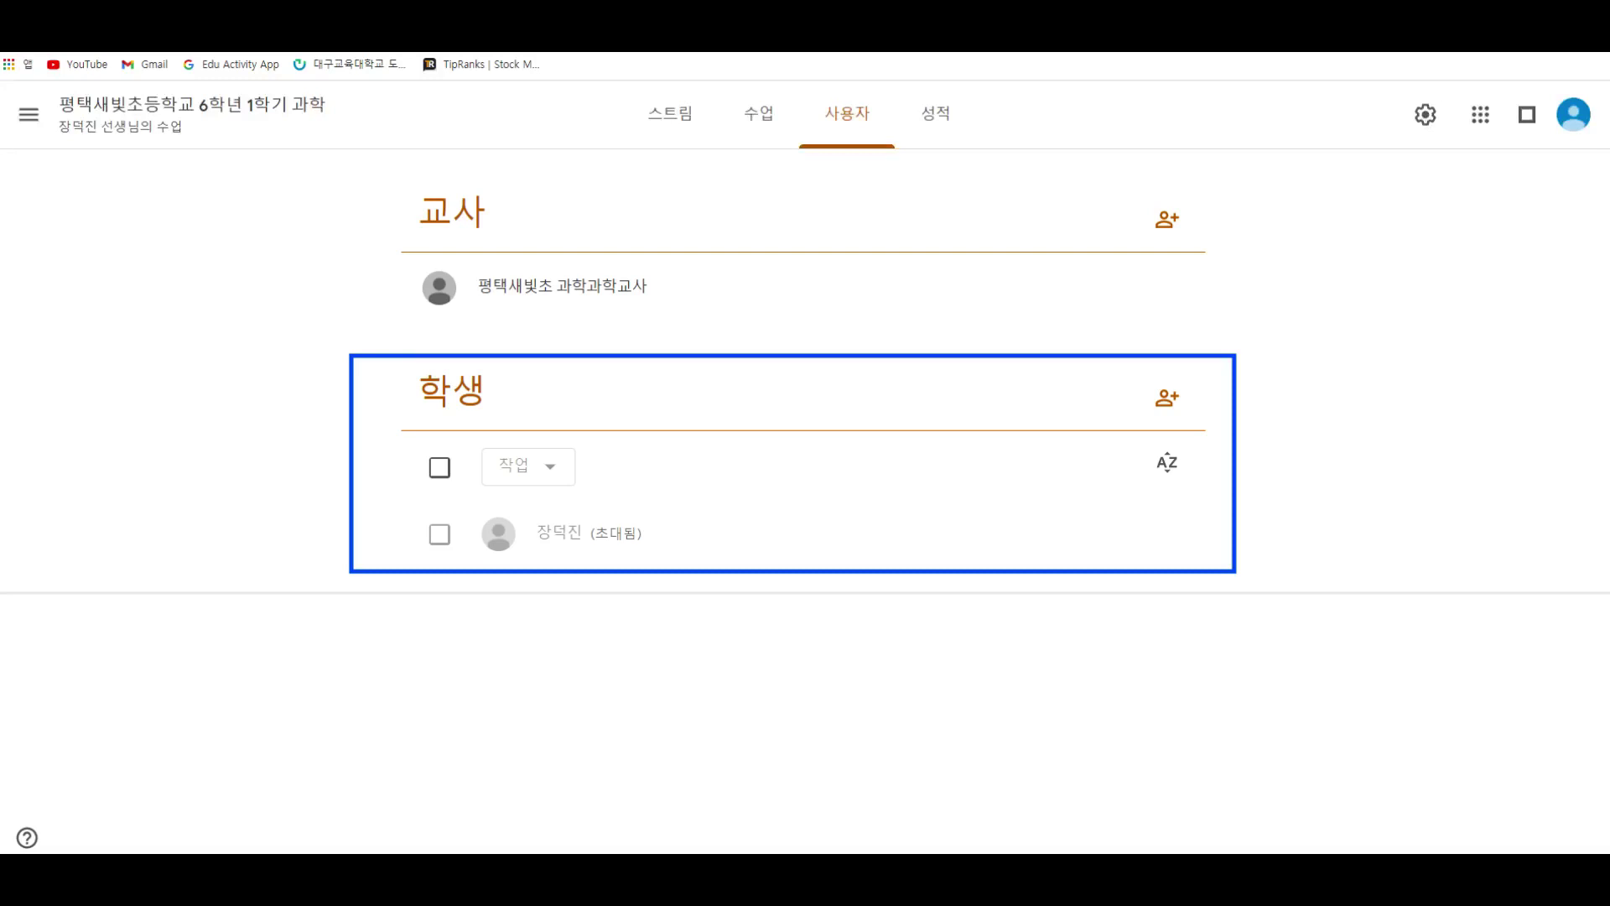
{"action": "left_click_drag", "start_coordinate": [1118, 192], "coordinate": [1207, 253]}
{"action": "left_click_drag", "start_coordinate": [460, 256], "coordinate": [674, 305]}
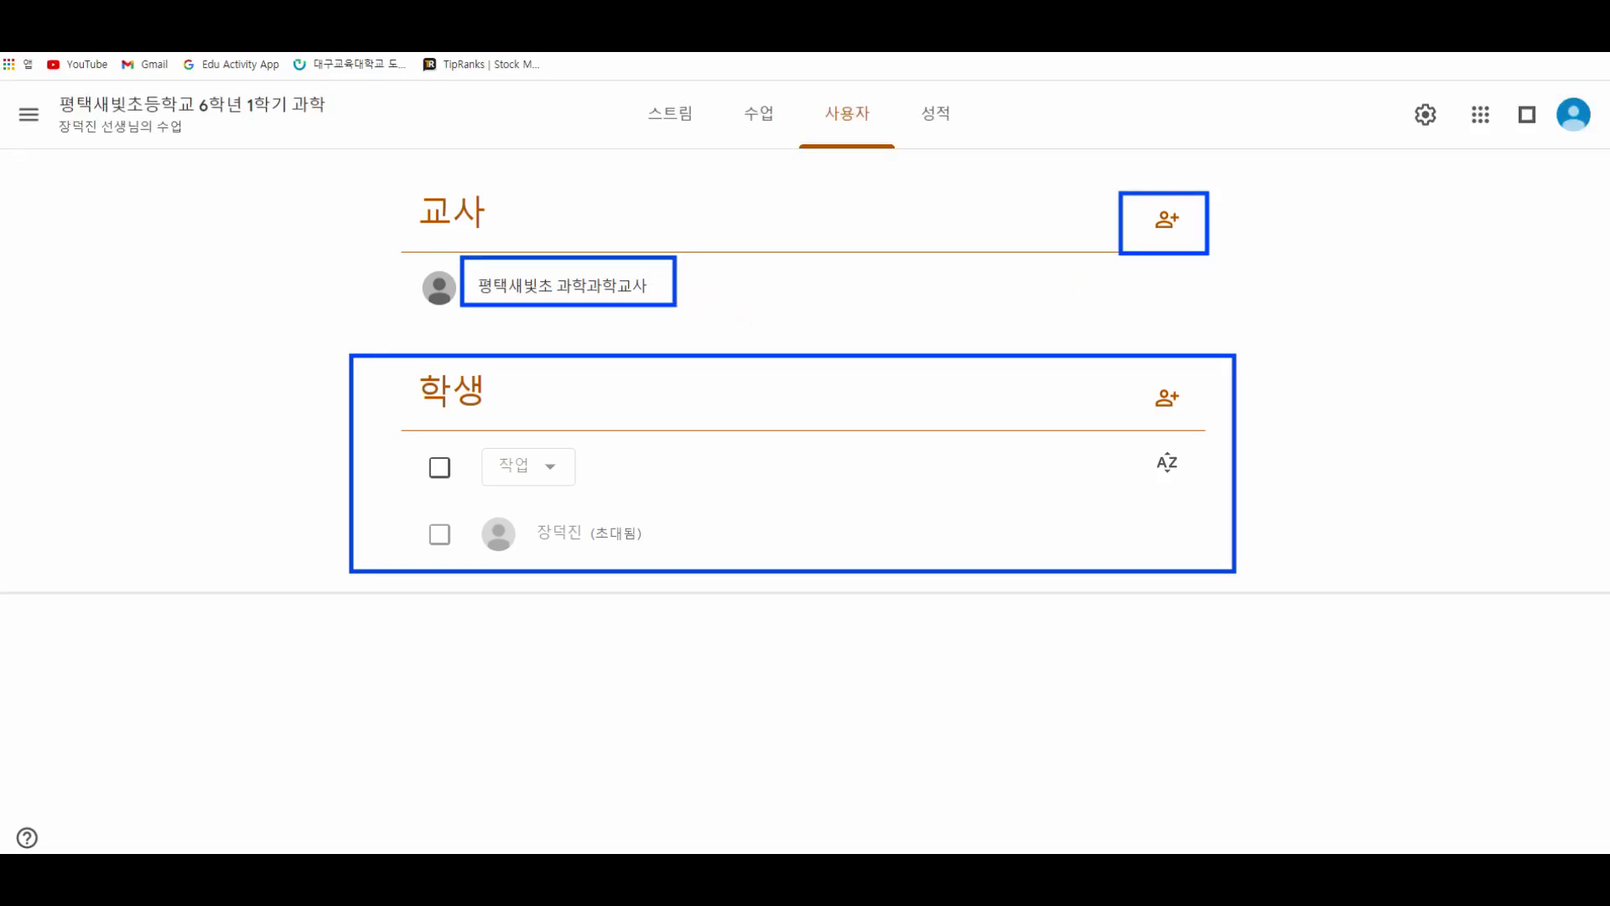
{"action": "key", "text": "Escape"}
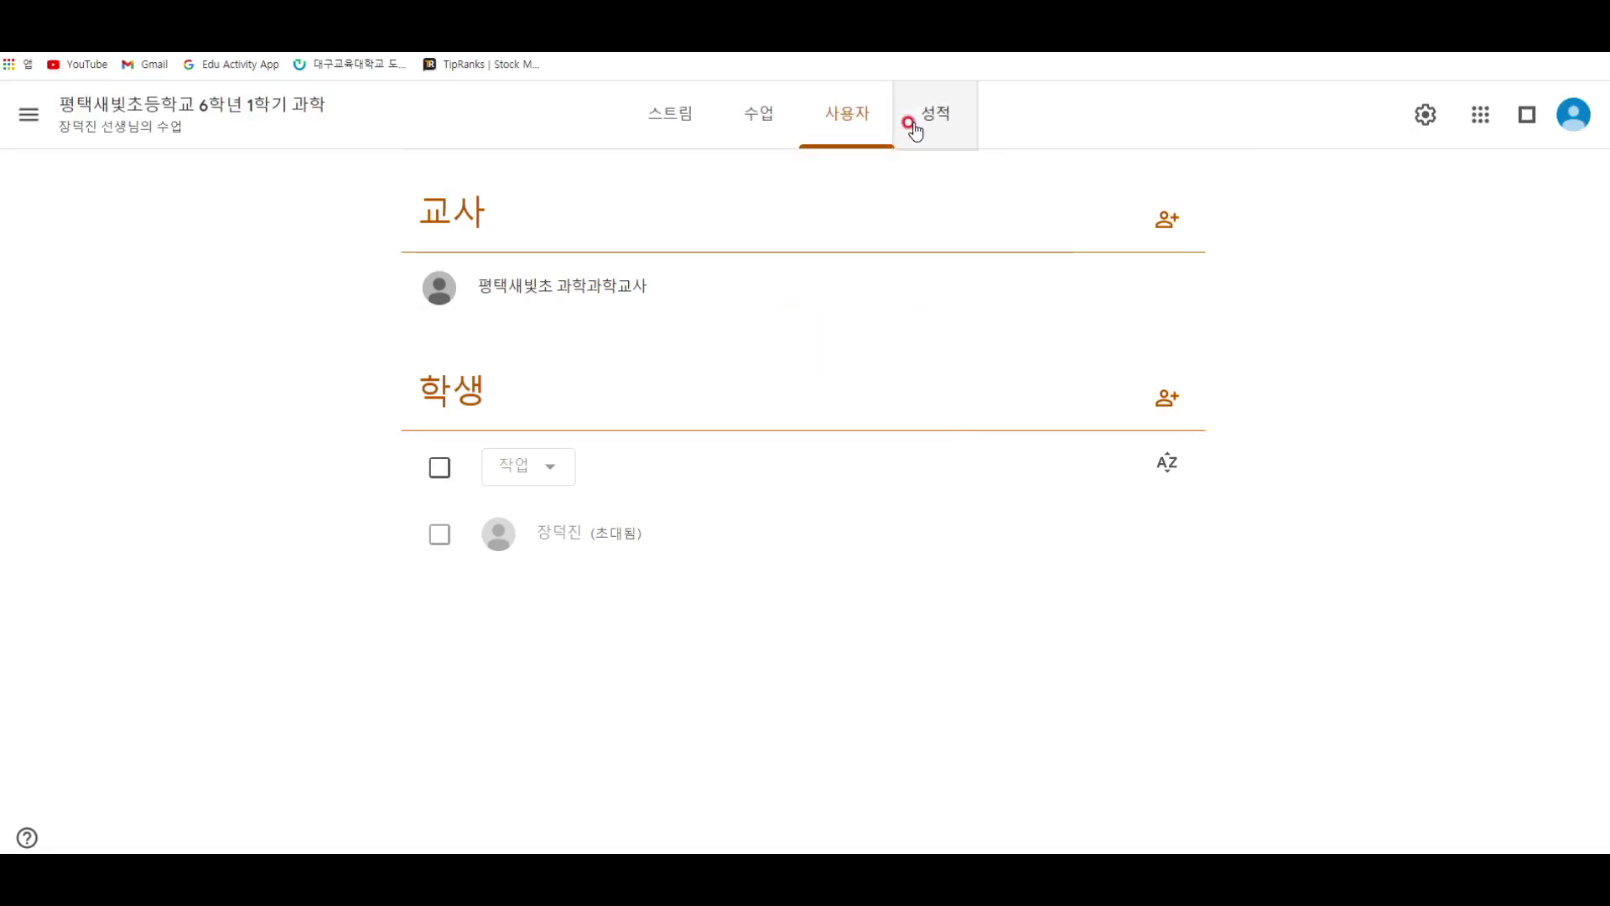
Step: Visit the 성적 and 스트림 pages, then return to 수업 and close the 만들기 menu
{"action": "left_click", "coordinate": [923, 118]}
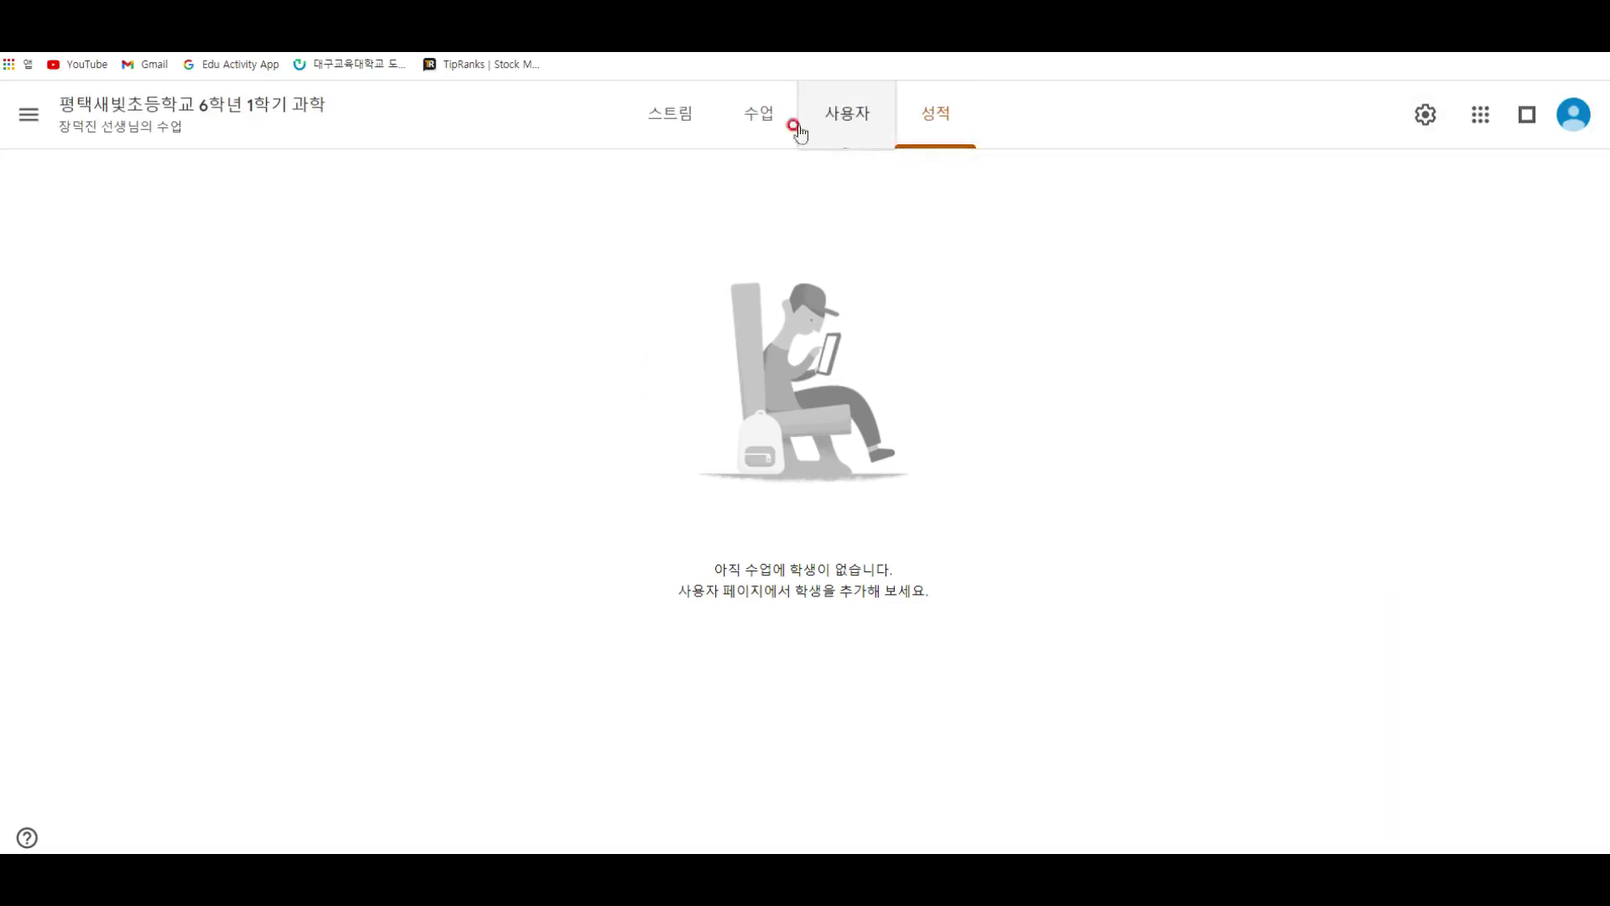
{"action": "left_click", "coordinate": [675, 119]}
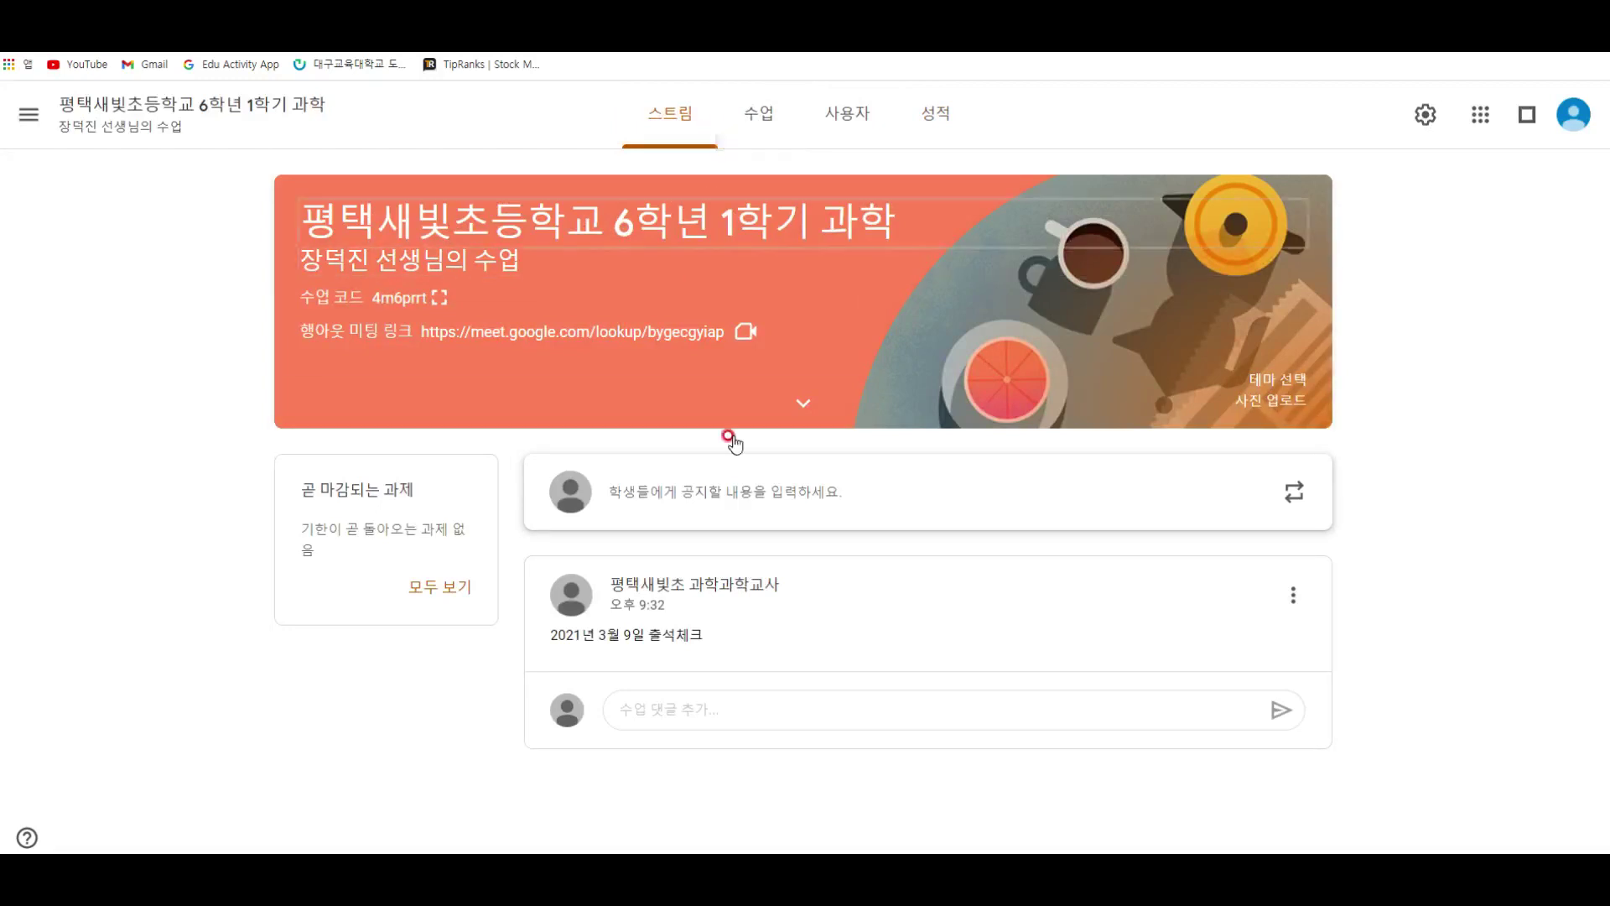
{"action": "left_click", "coordinate": [763, 122]}
{"action": "left_click", "coordinate": [461, 210]}
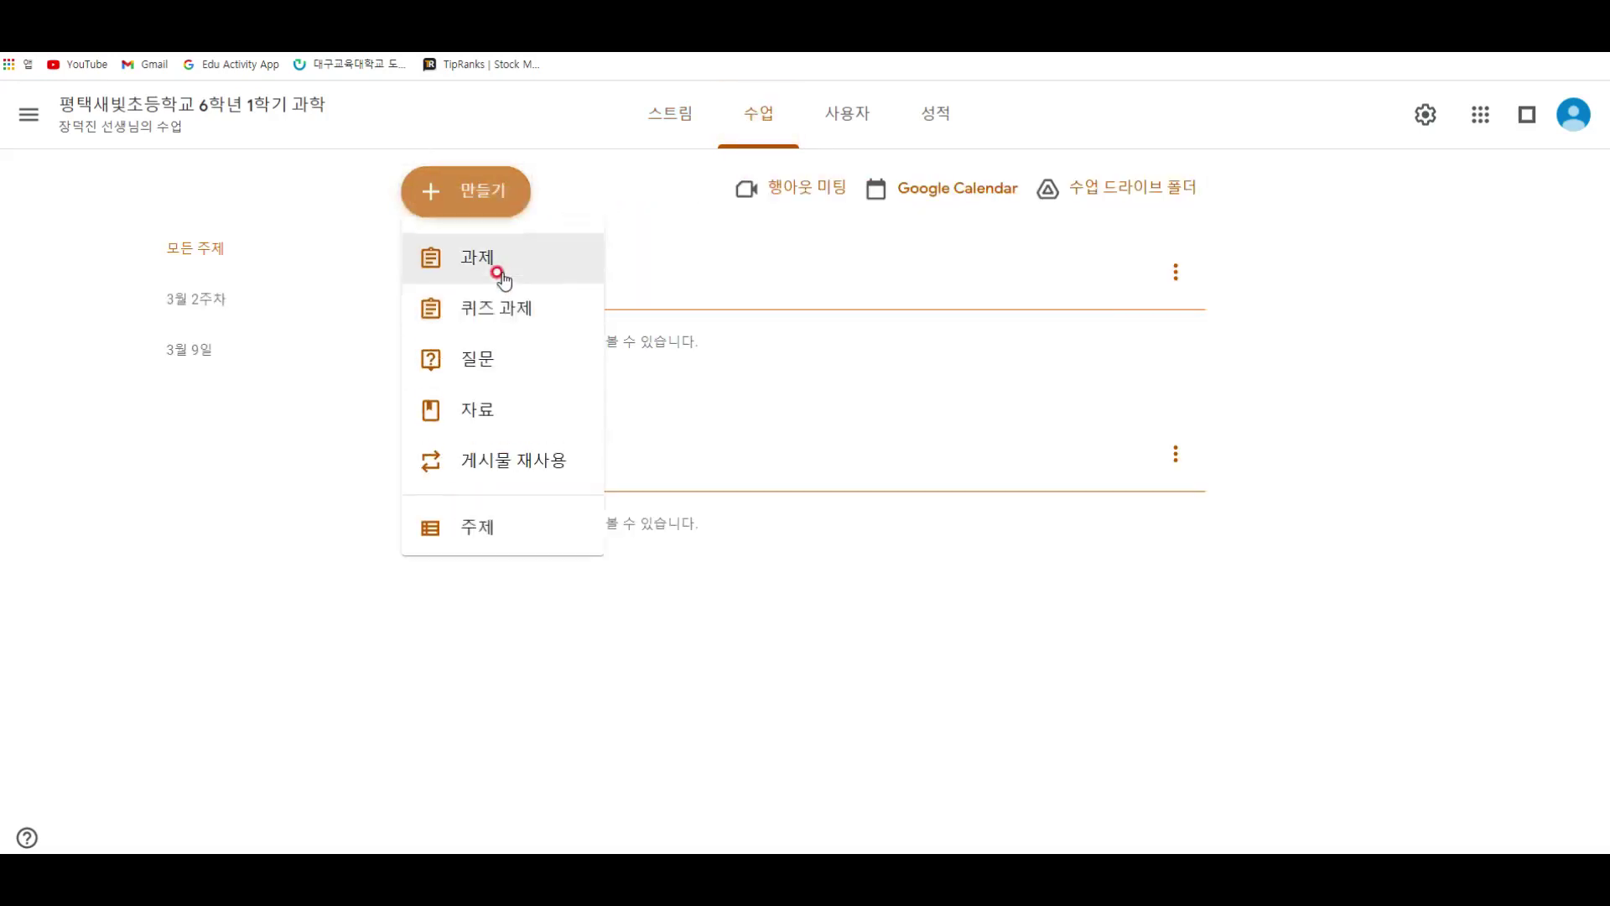
{"action": "left_click", "coordinate": [419, 546]}
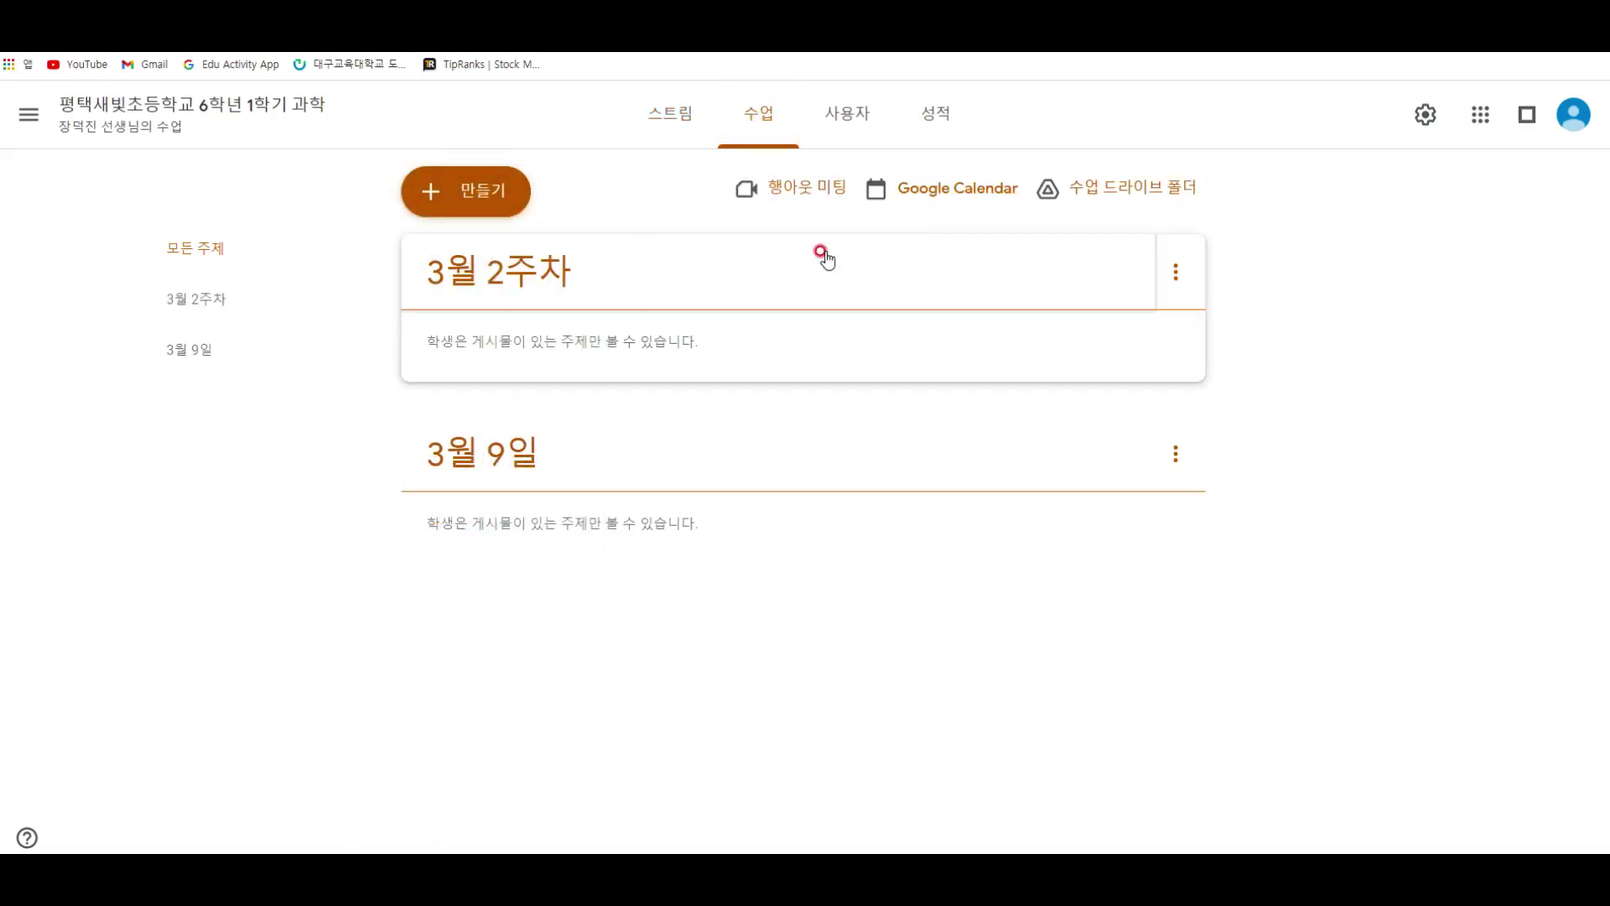
Step: In class settings, set overall grade calculation to 총점 and show overall grades to students
{"action": "left_click", "coordinate": [1423, 119]}
{"action": "scroll", "coordinate": [733, 467], "scroll_direction": "down", "scroll_amount": 8}
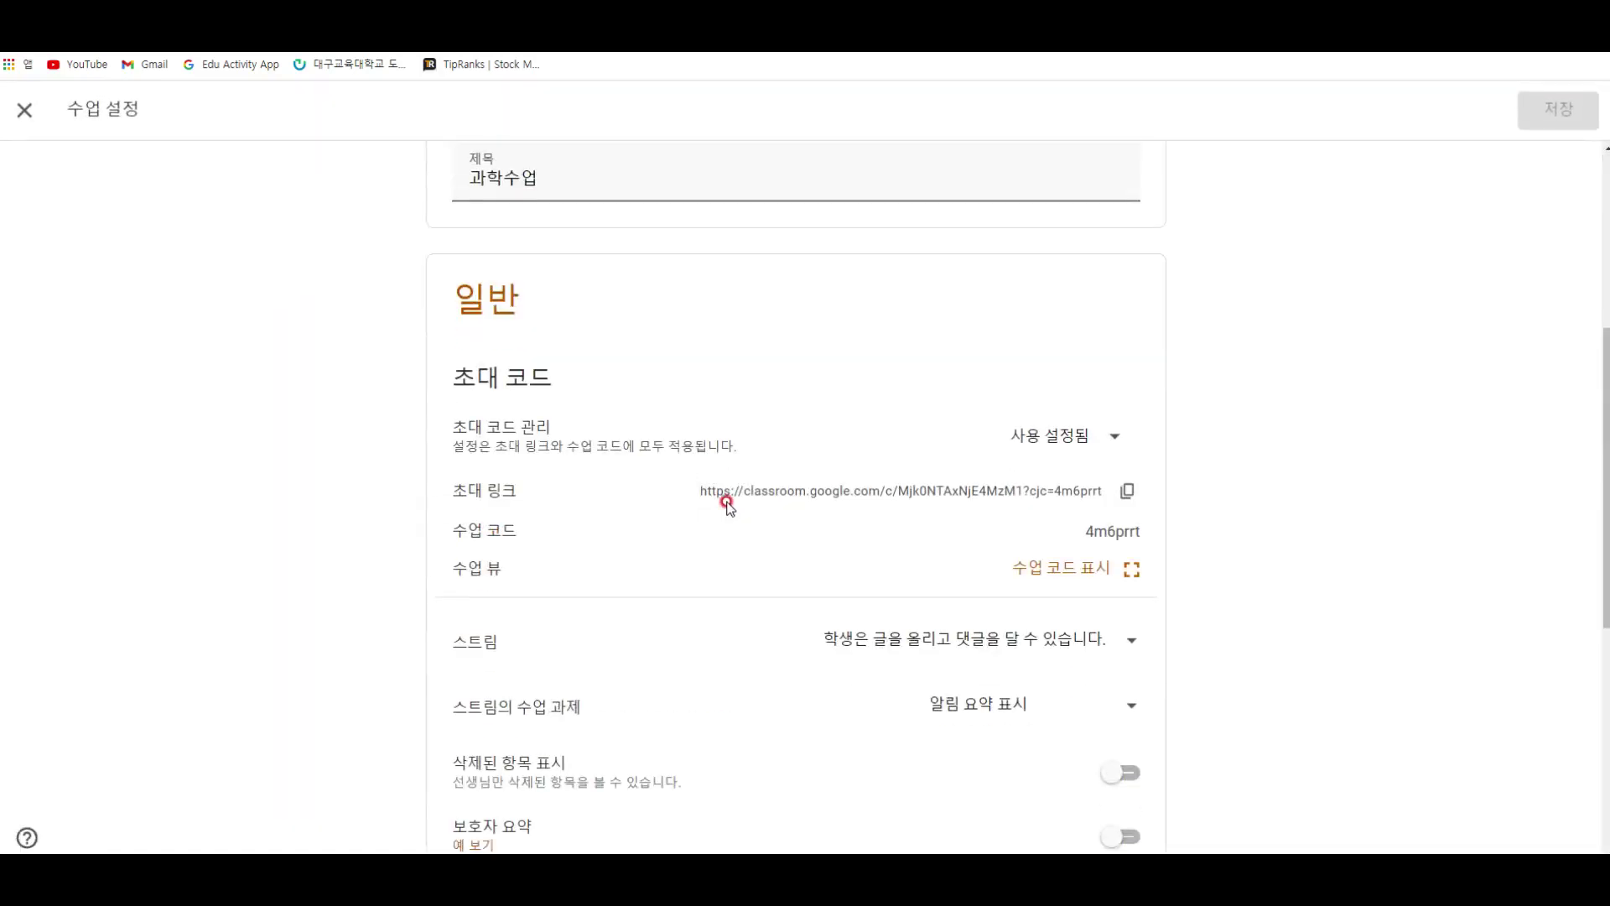
{"action": "scroll", "coordinate": [735, 510], "scroll_direction": "down", "scroll_amount": 3}
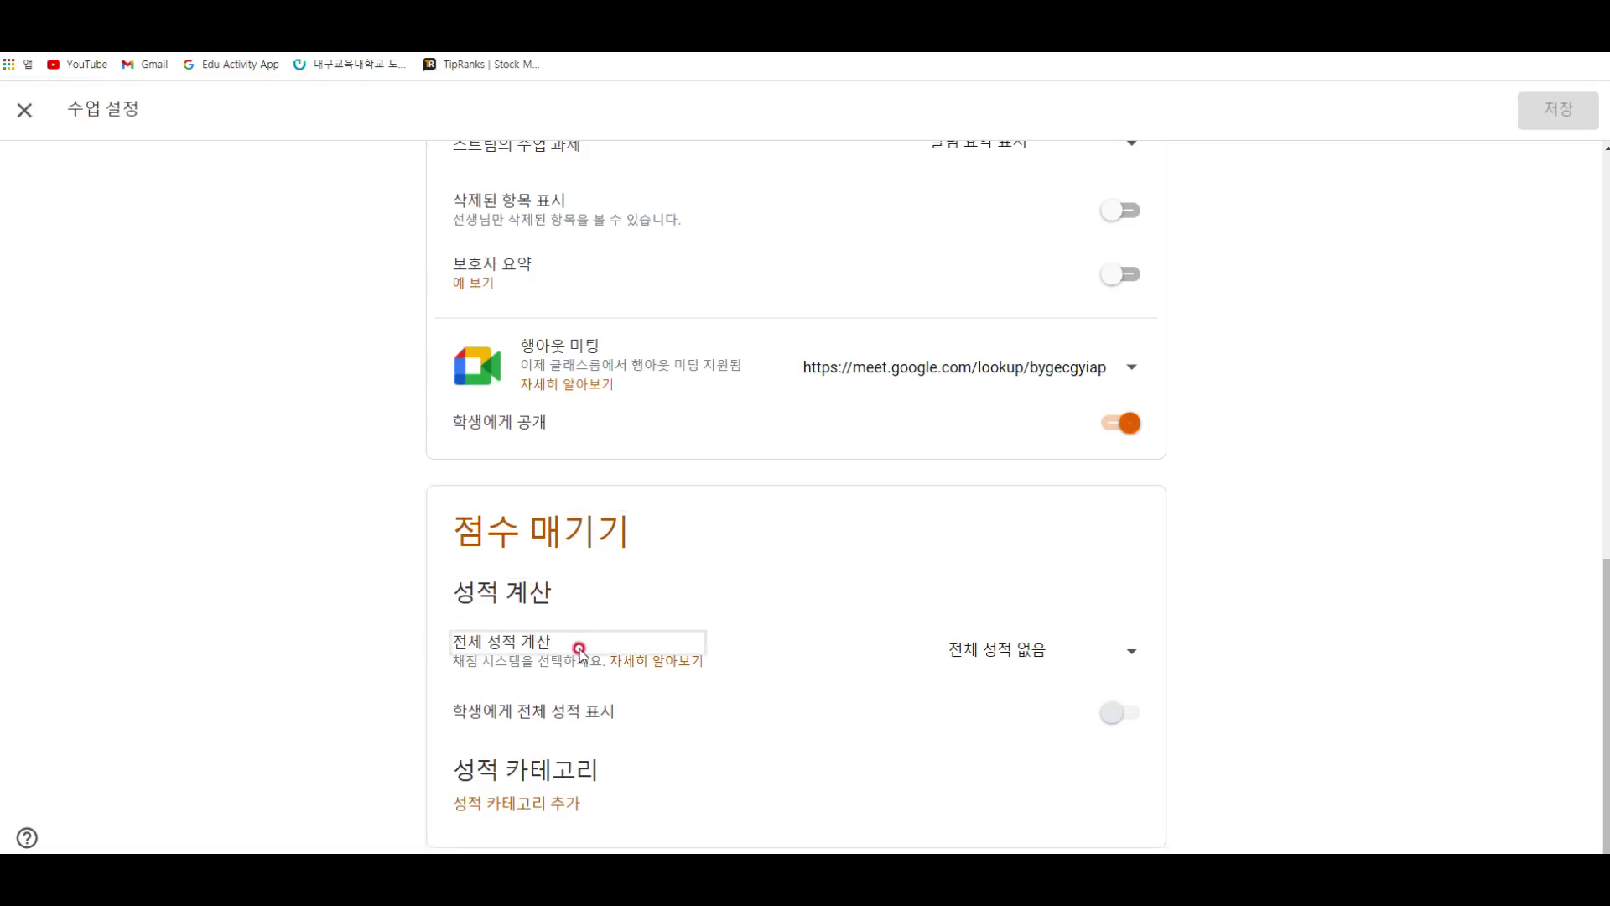
{"action": "left_click", "coordinate": [973, 650]}
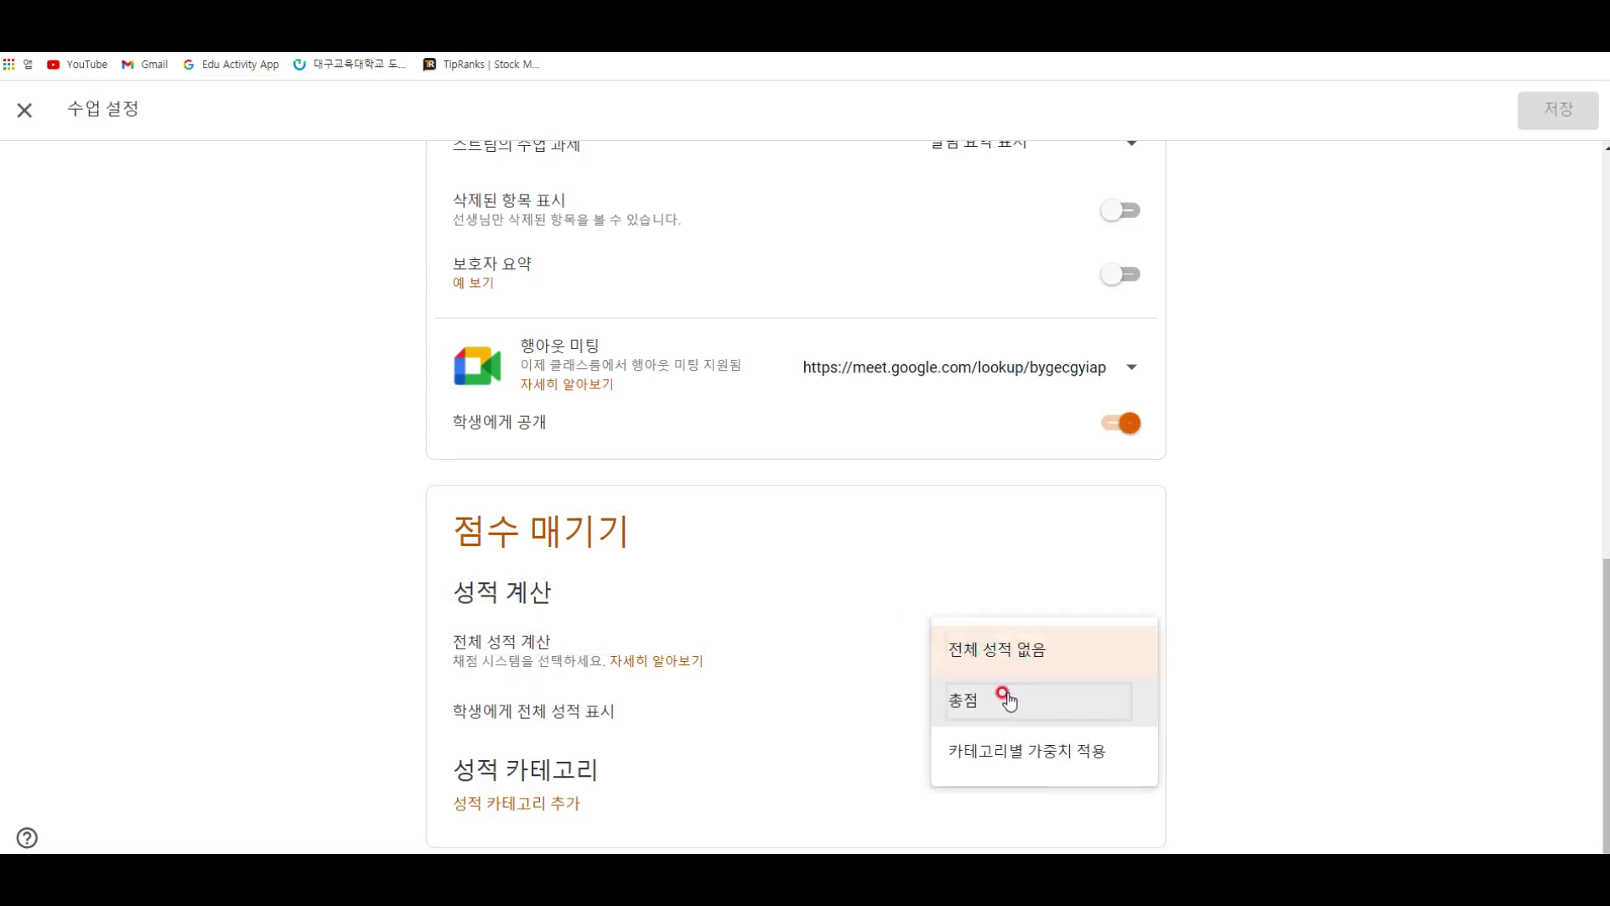
{"action": "left_click", "coordinate": [1006, 696]}
{"action": "left_click", "coordinate": [1115, 712]}
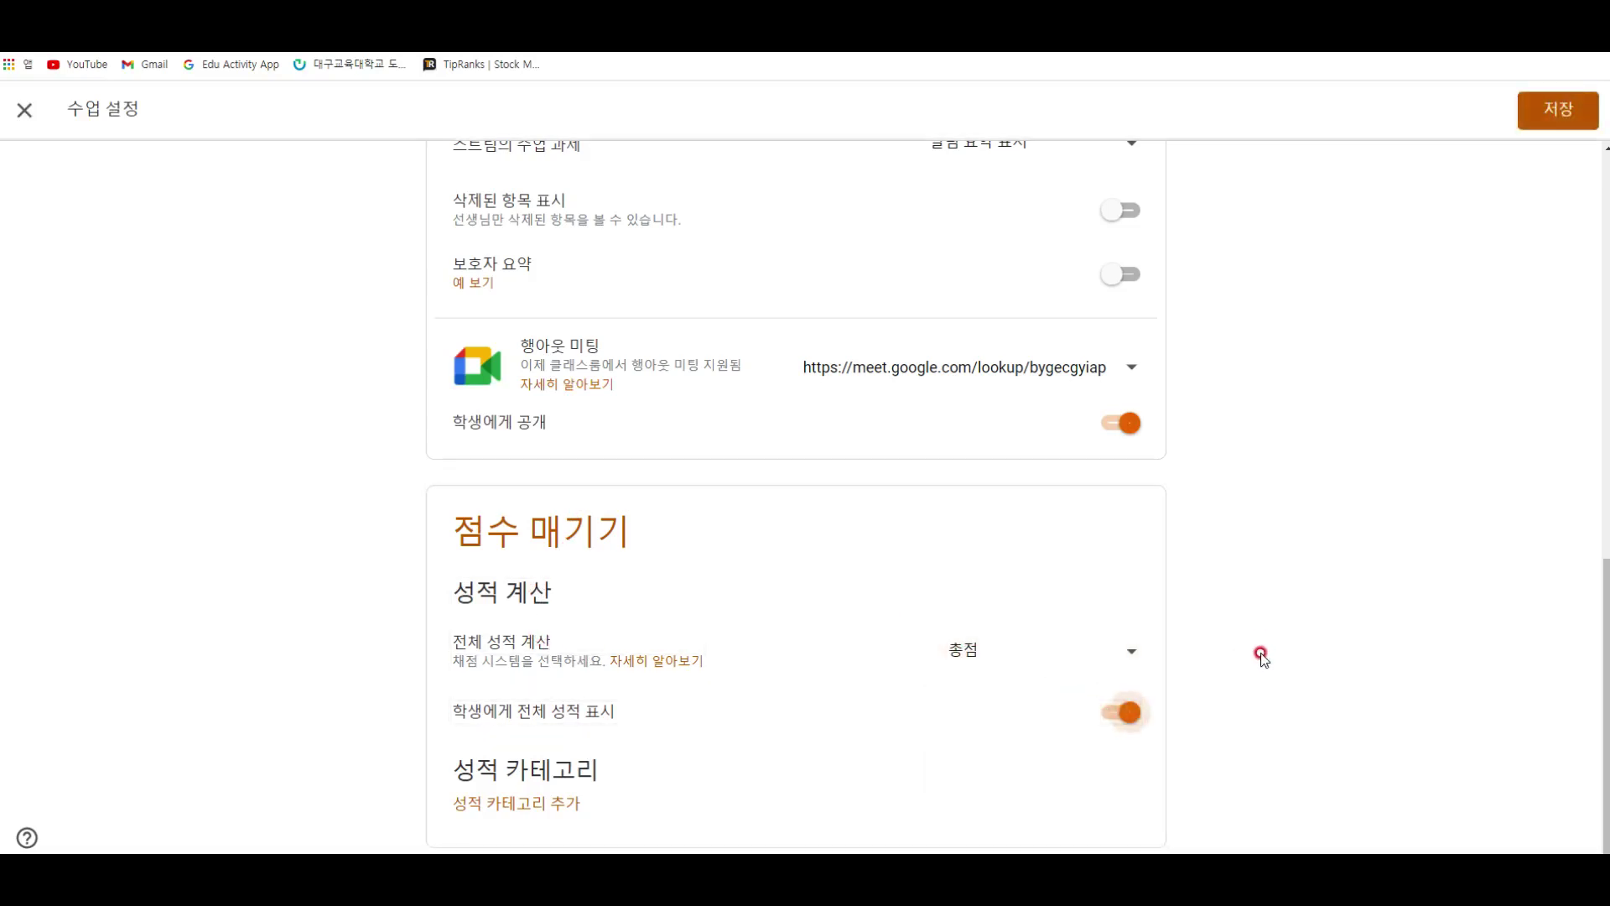
Step: Add grade categories 출석 with 50 points and 중간고사
{"action": "left_click", "coordinate": [553, 804]}
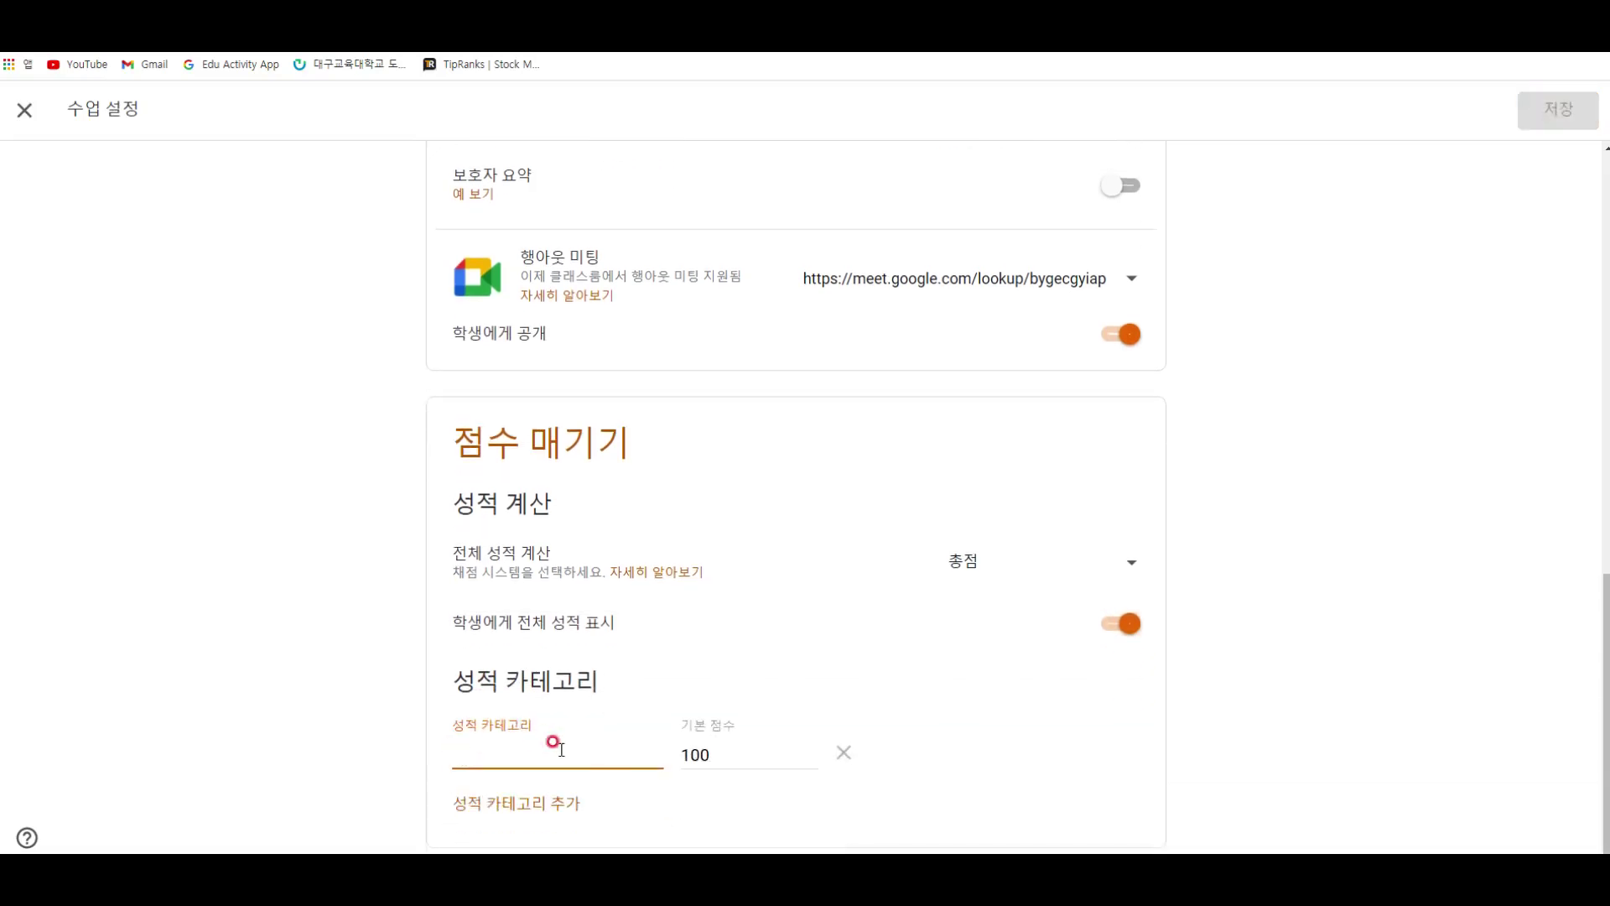
{"action": "left_click", "coordinate": [732, 757]}
{"action": "left_click", "coordinate": [583, 761]}
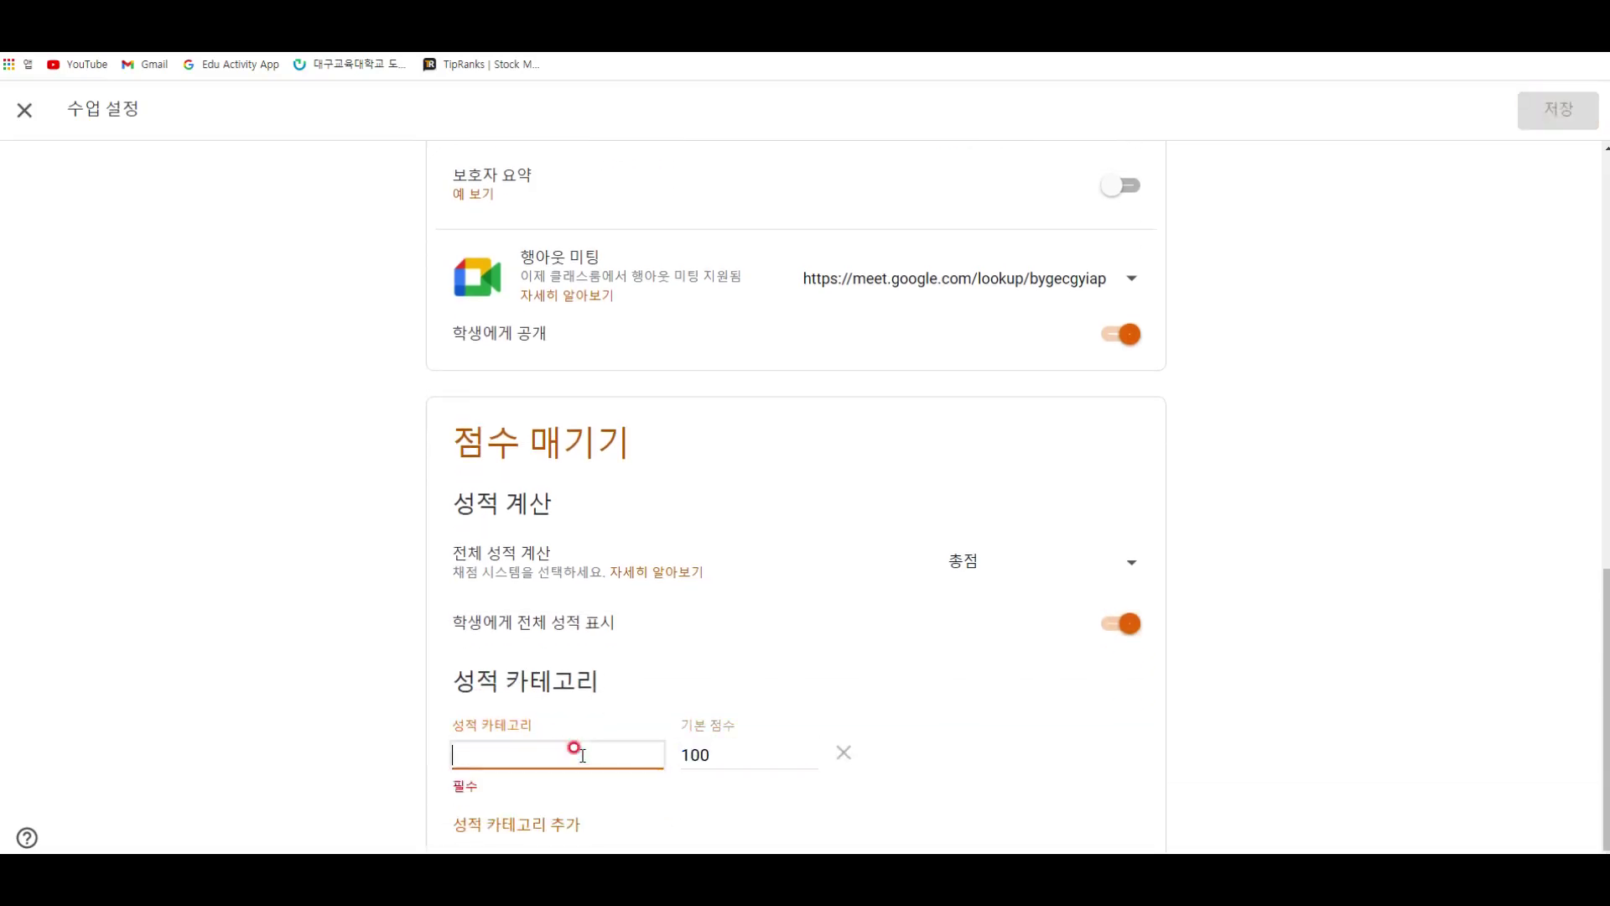
{"action": "type", "text": "출석"}
{"action": "key", "text": "Tab"}
{"action": "type", "text": "50"}
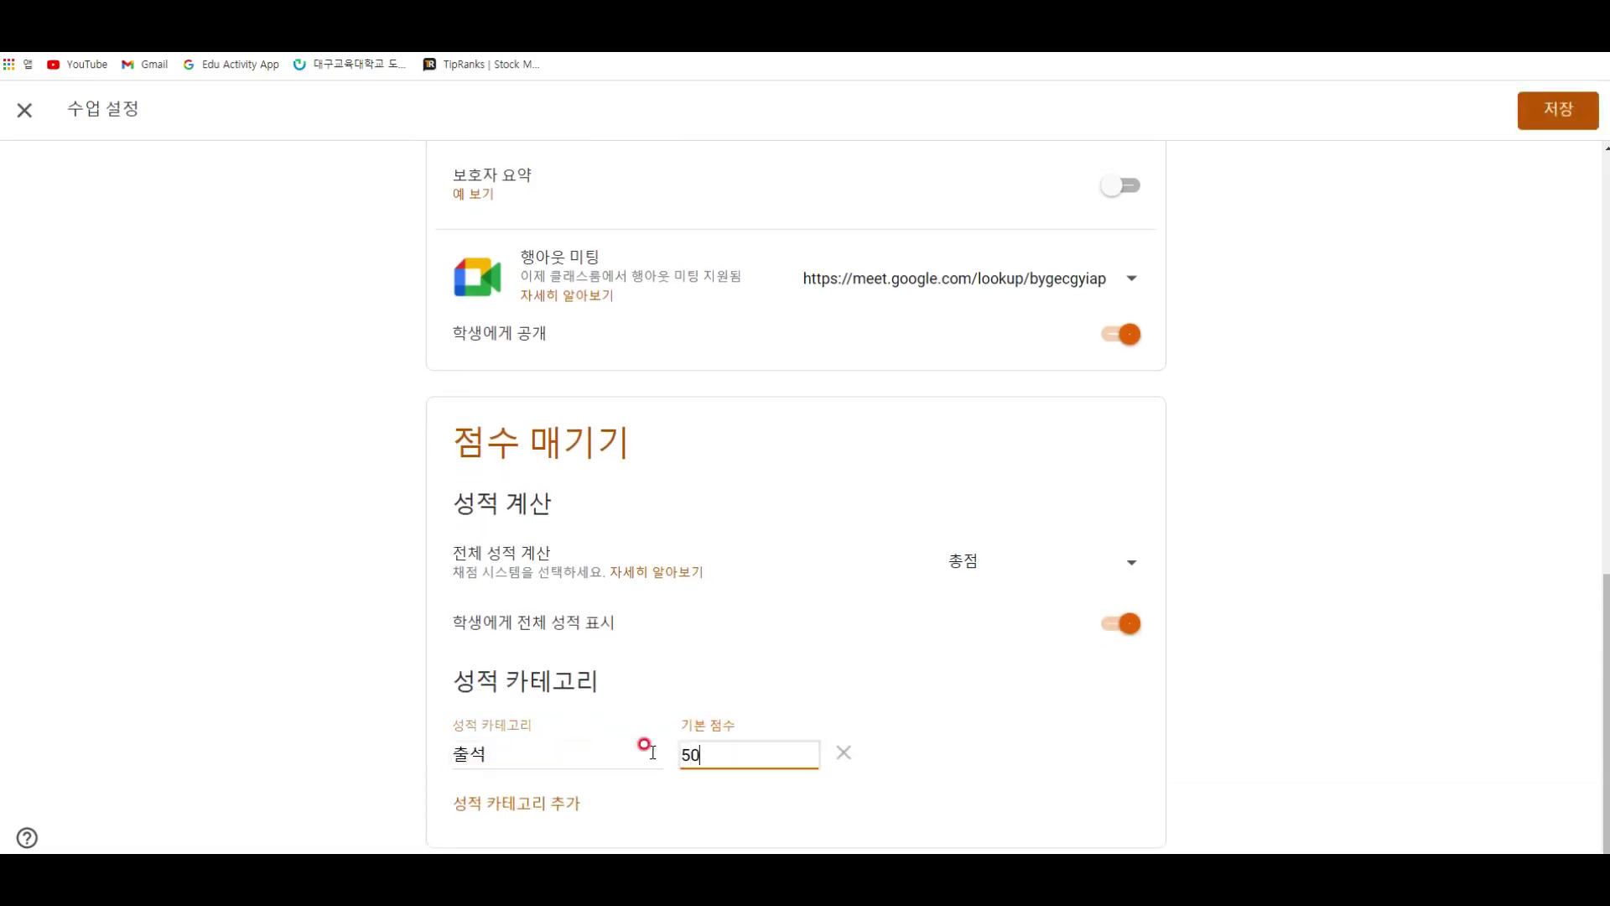
{"action": "left_click", "coordinate": [571, 806]}
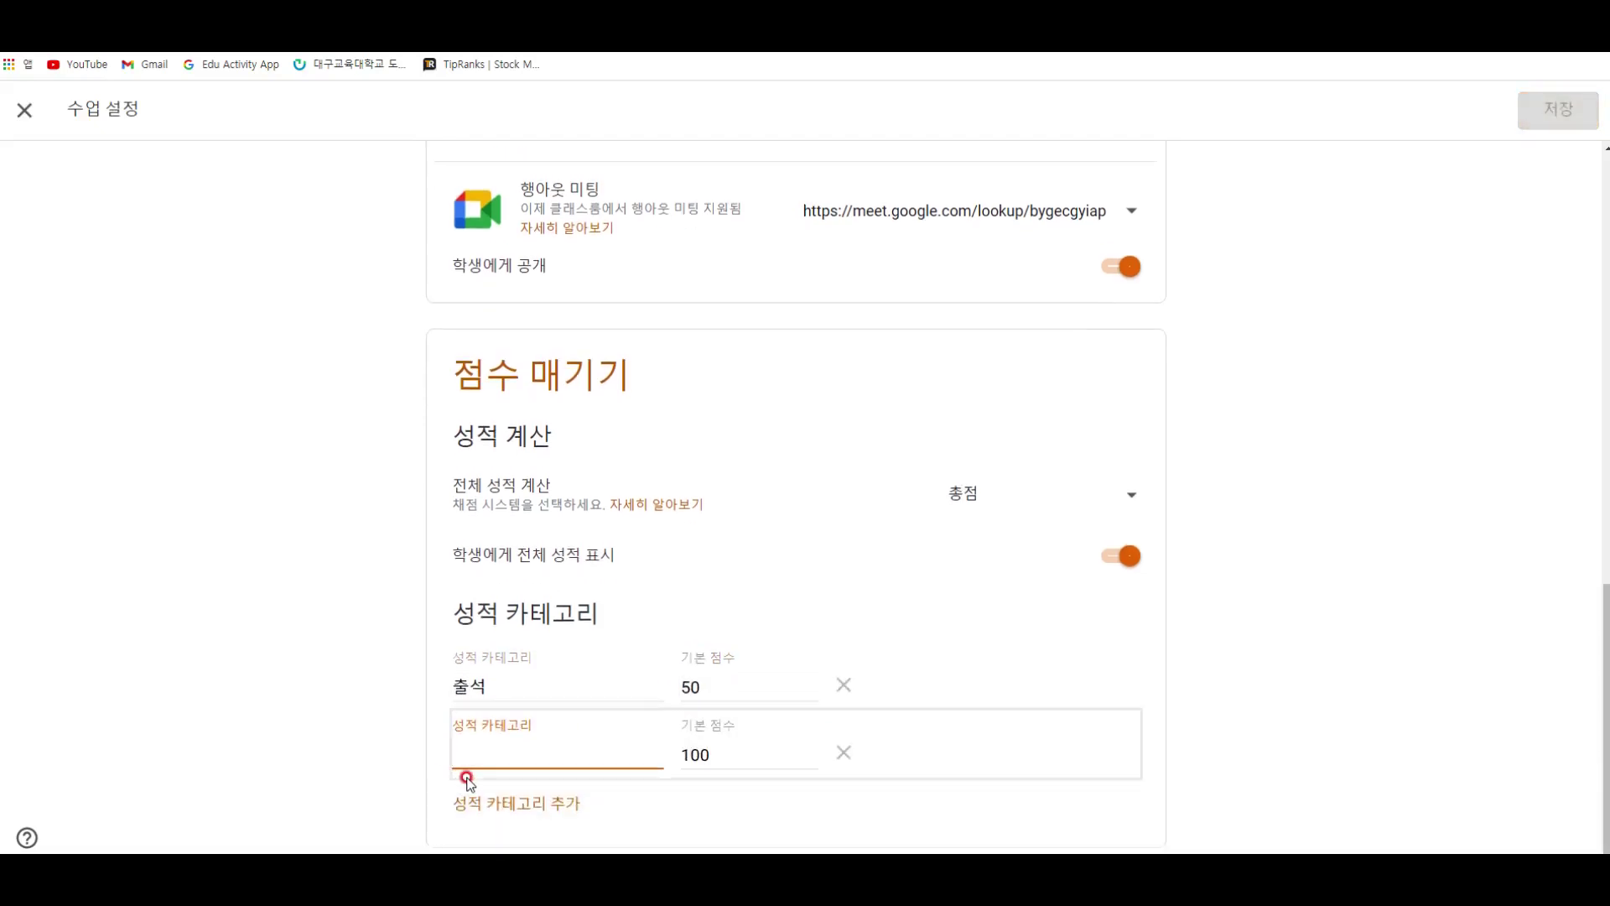
{"action": "type", "text": "중간고사"}
Step: Add grade categories 기말고사 and 수행평가
{"action": "left_click", "coordinate": [482, 801]}
{"action": "type", "text": "기말고새"}
{"action": "key", "text": "BackSpace"}
{"action": "type", "text": "사"}
{"action": "scroll", "coordinate": [626, 776], "scroll_direction": "down", "scroll_amount": 1}
{"action": "left_click", "coordinate": [546, 801]}
{"action": "type", "text": "수"}
{"action": "type", "text": "행평개"}
{"action": "key", "text": "BackSpace"}
{"action": "type", "text": "가"}
{"action": "key", "text": "Tab"}
Step: Give 중간고사 and 기말고사 20 points and 수행평가 10, then save the settings
{"action": "left_click", "coordinate": [768, 683]}
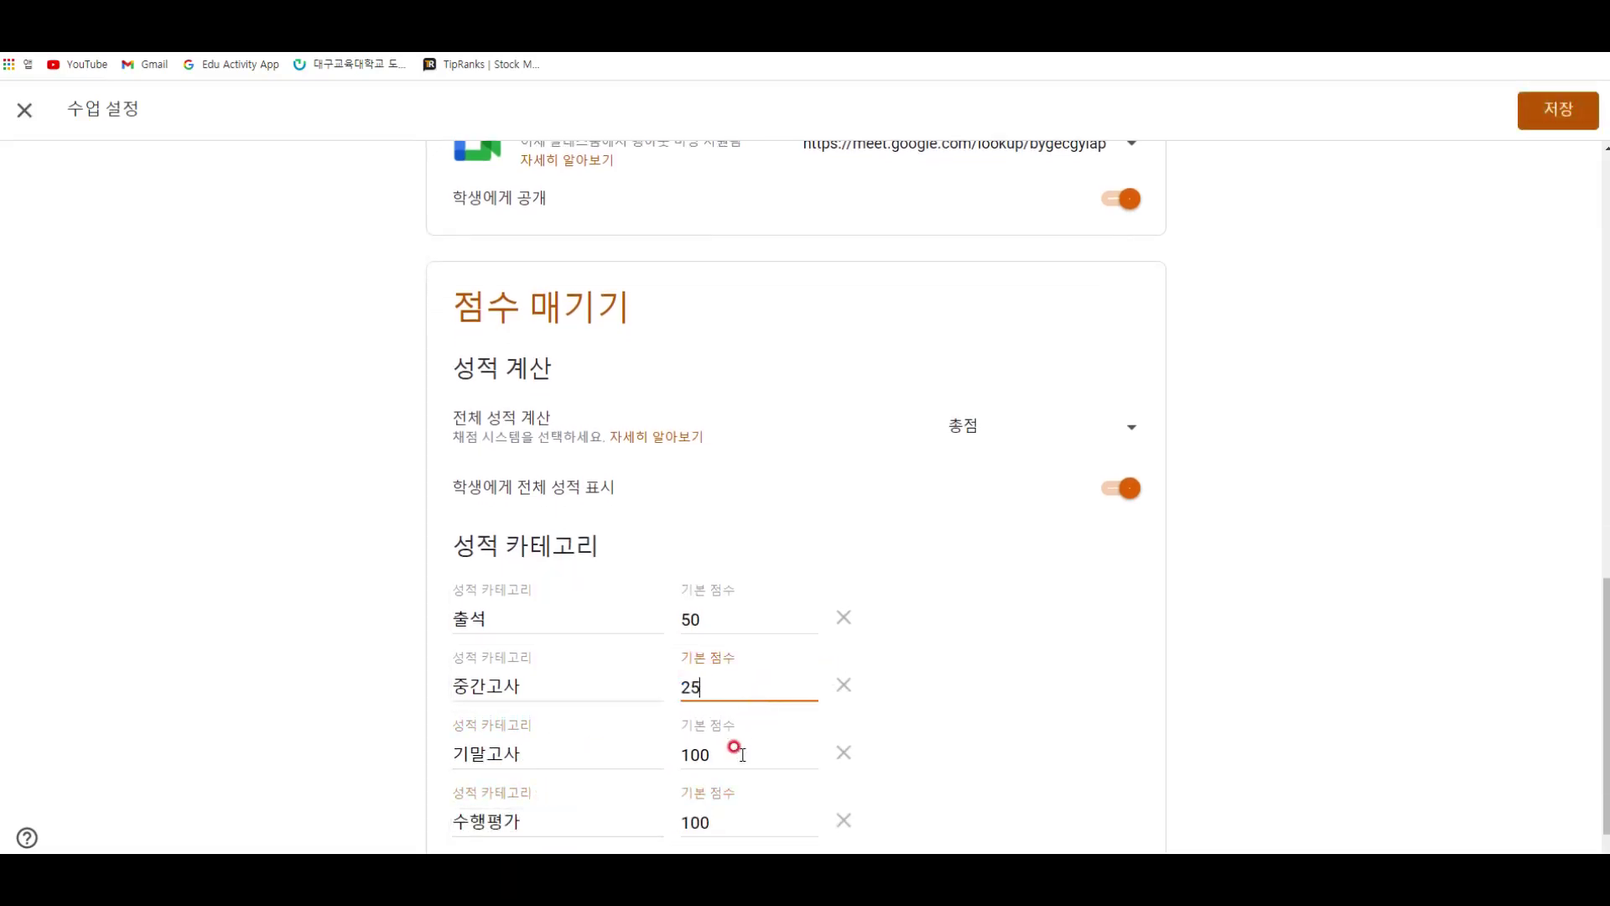
{"action": "left_click", "coordinate": [736, 754]}
{"action": "type", "text": "20"}
{"action": "left_click", "coordinate": [736, 682]}
{"action": "left_click", "coordinate": [754, 819]}
{"action": "type", "text": "1"}
{"action": "left_click", "coordinate": [952, 773]}
{"action": "scroll", "coordinate": [1079, 676], "scroll_direction": "down", "scroll_amount": 1}
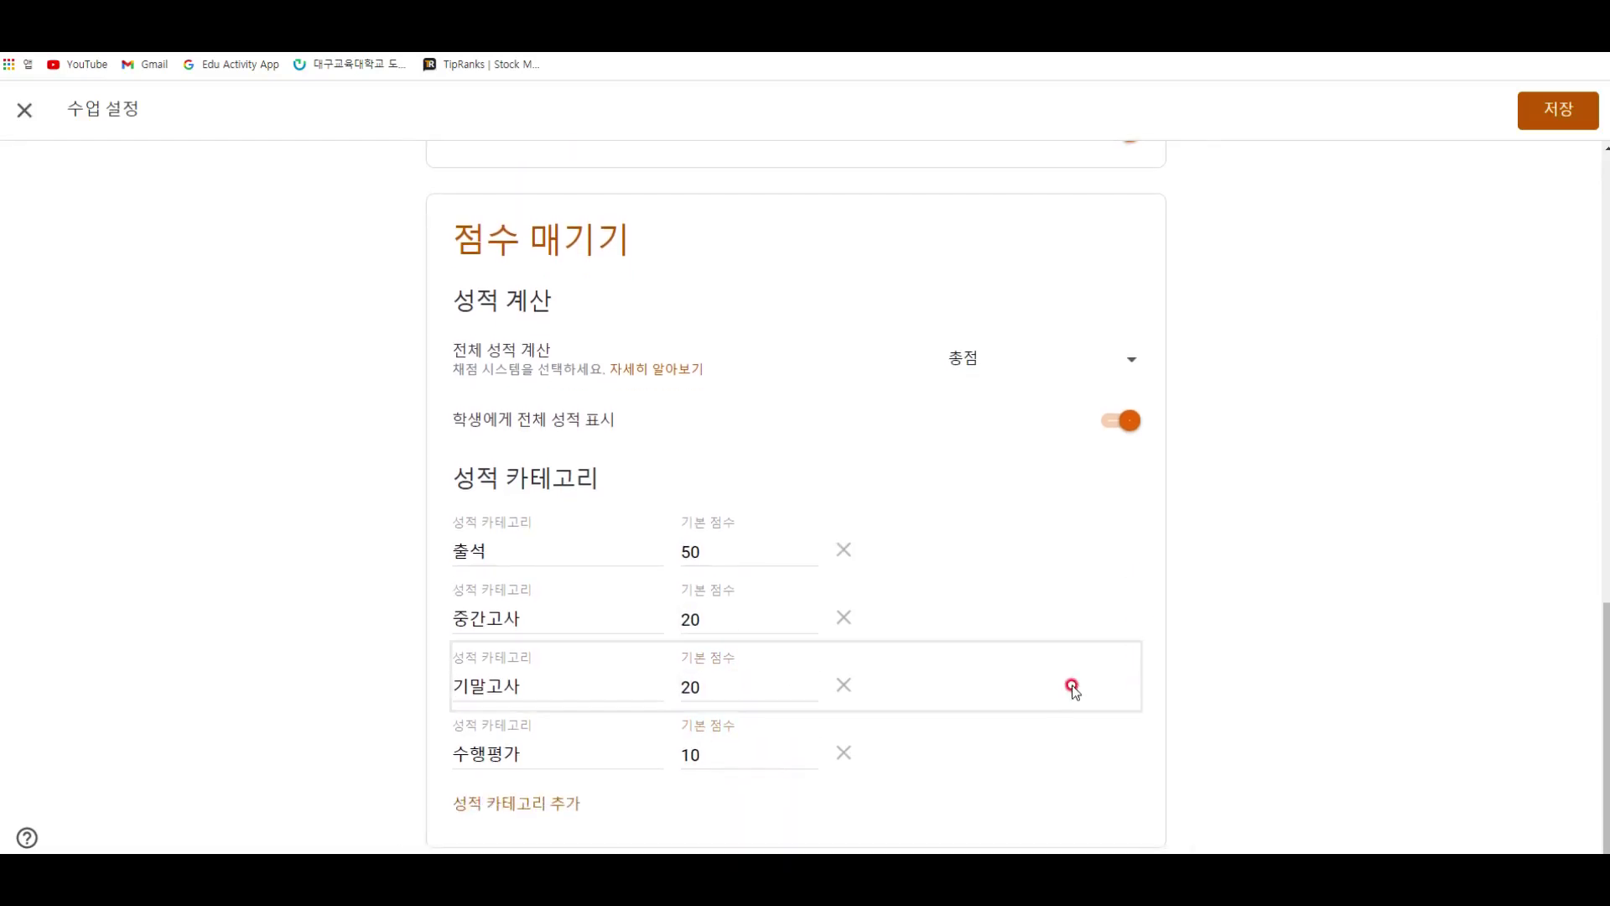
{"action": "scroll", "coordinate": [1193, 525], "scroll_direction": "up", "scroll_amount": 5}
{"action": "scroll", "coordinate": [1191, 522], "scroll_direction": "up", "scroll_amount": 10}
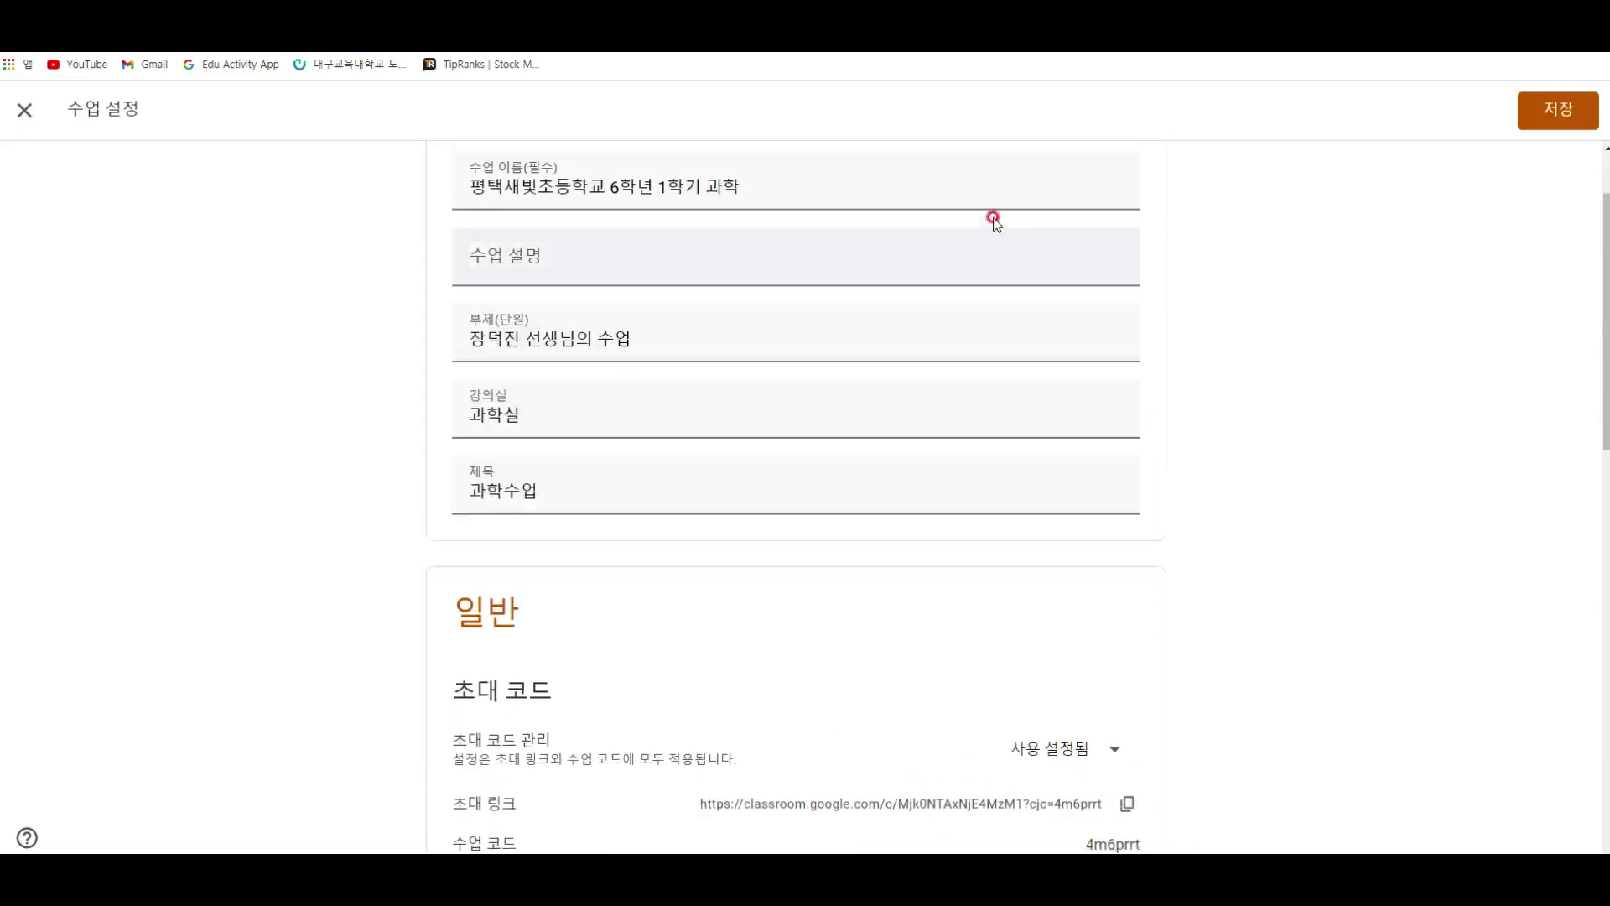
{"action": "left_click", "coordinate": [1554, 104]}
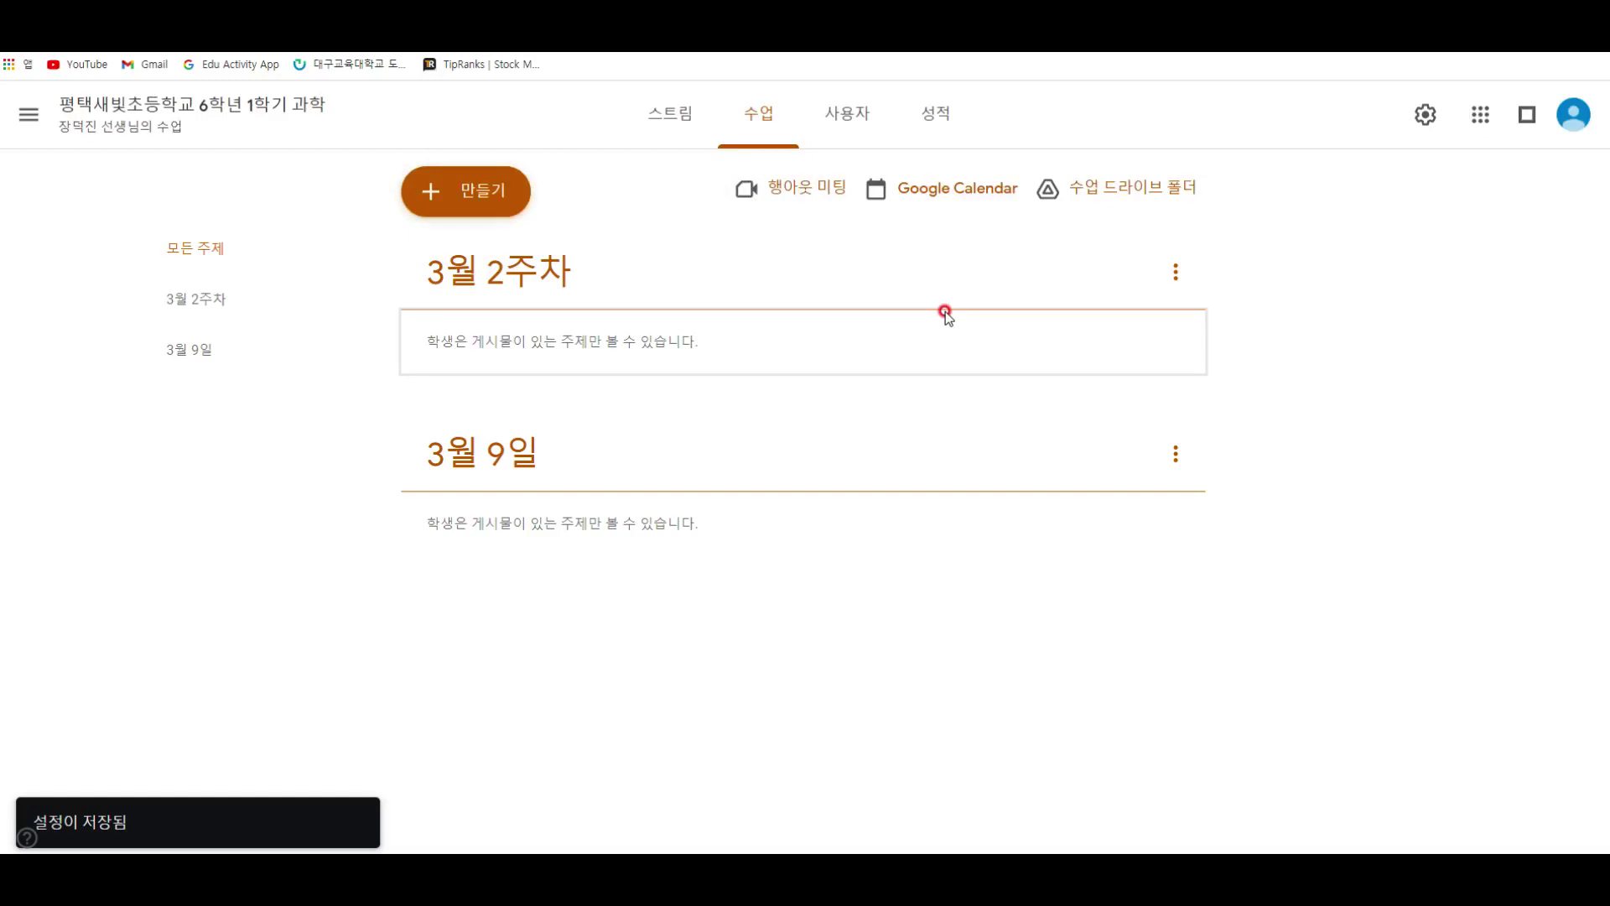
Step: Check the 수업, 사용자 and 성적 pages, ending back on the class 스트림
{"action": "left_click", "coordinate": [683, 128]}
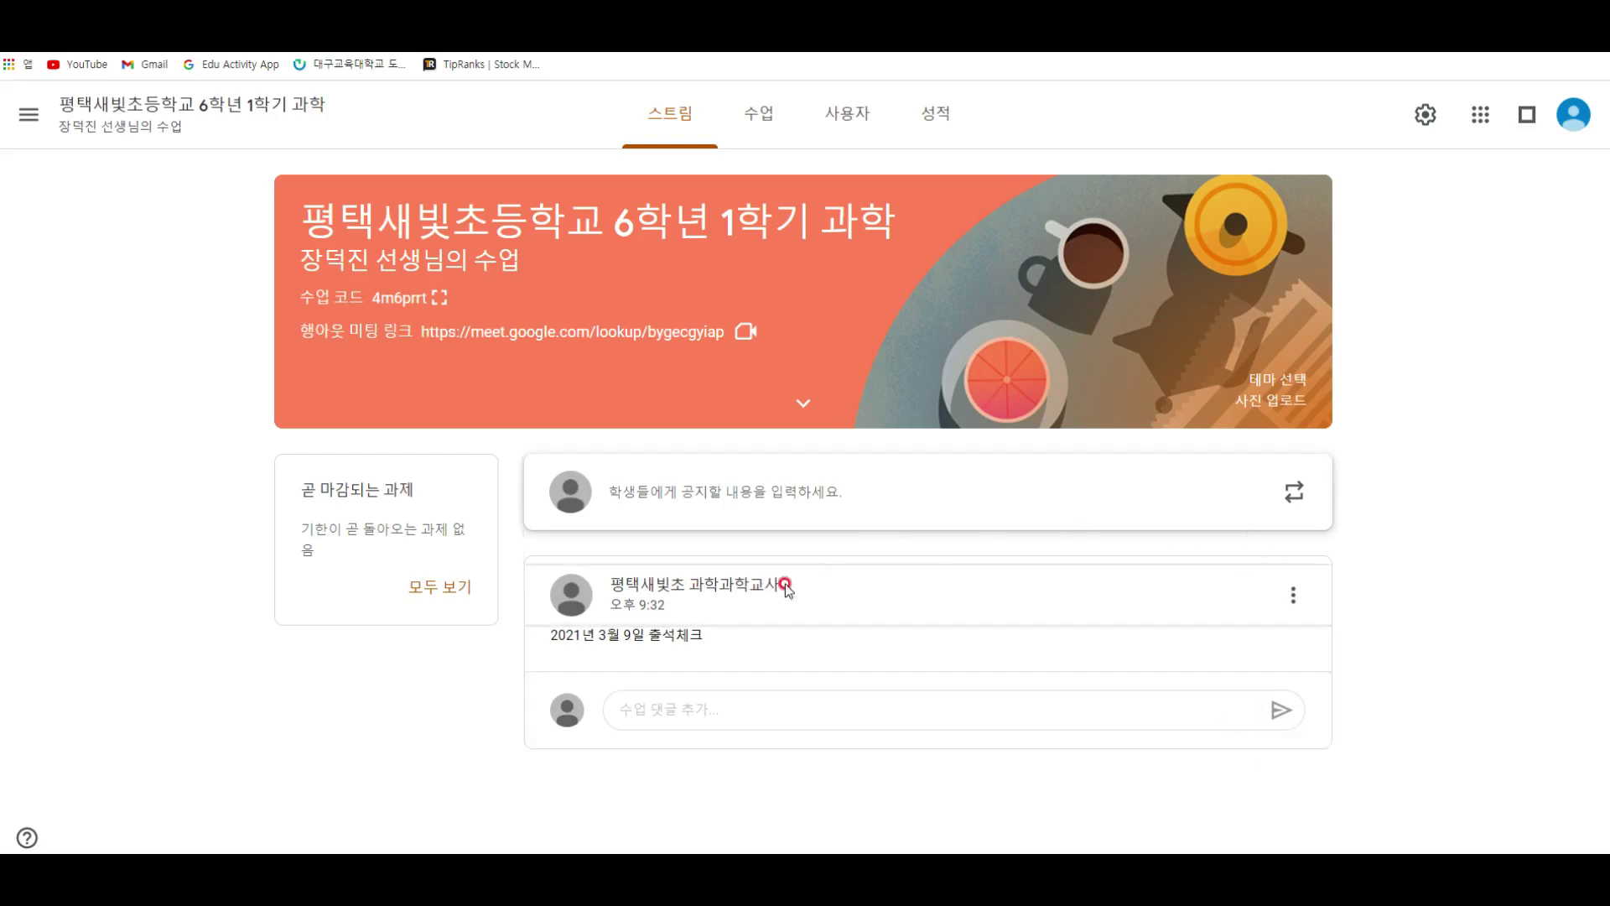
{"action": "left_click", "coordinate": [746, 109]}
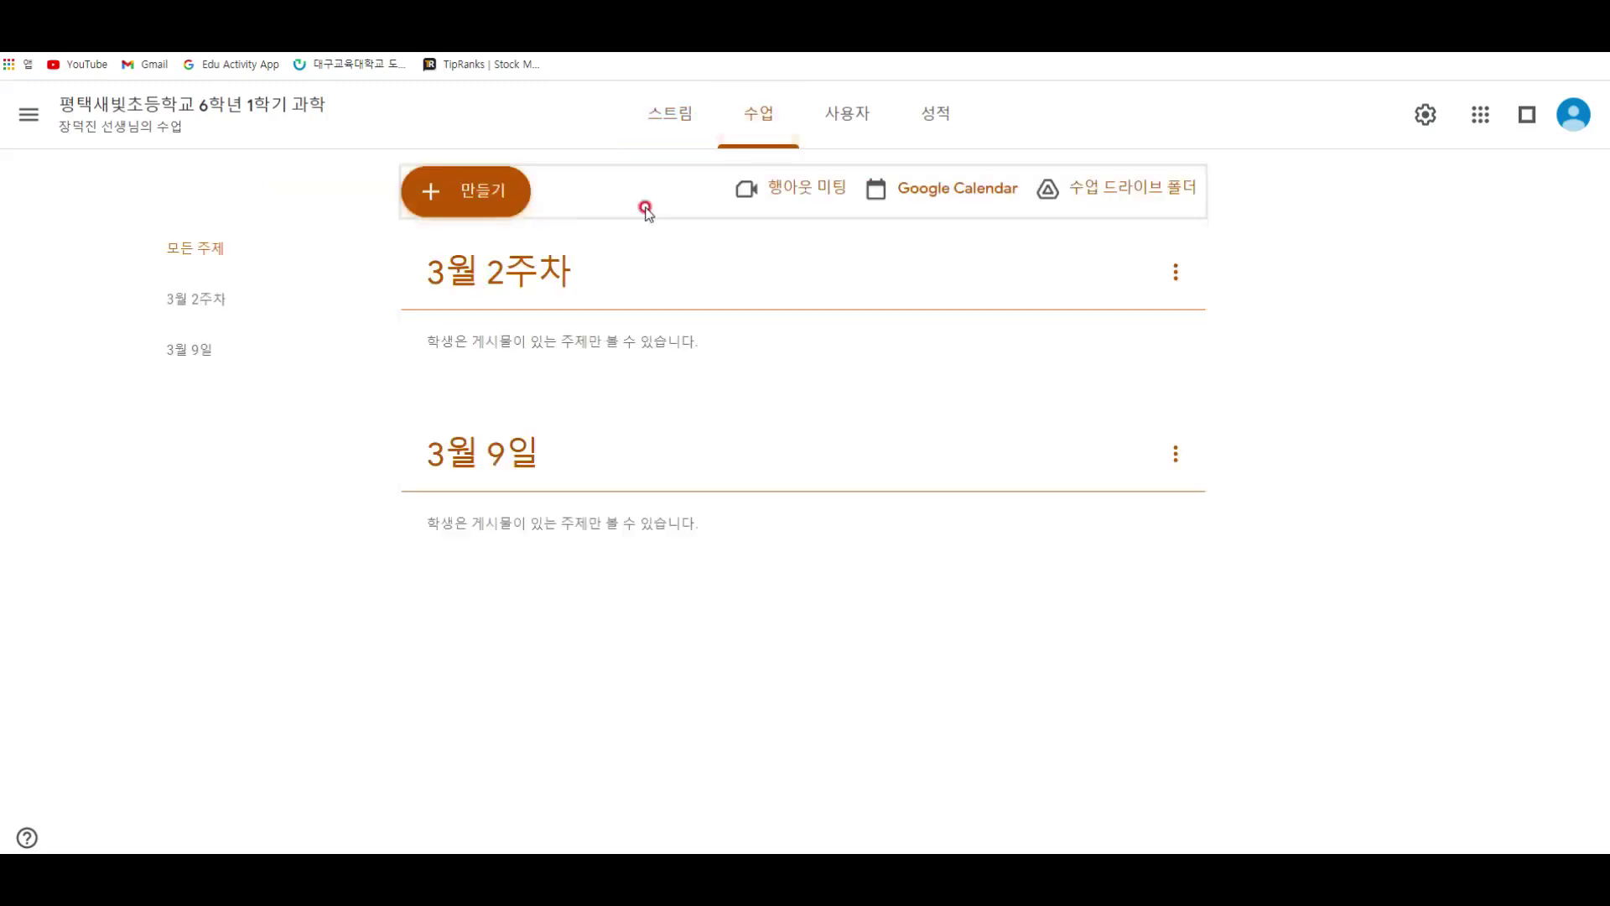
{"action": "left_click", "coordinate": [504, 205]}
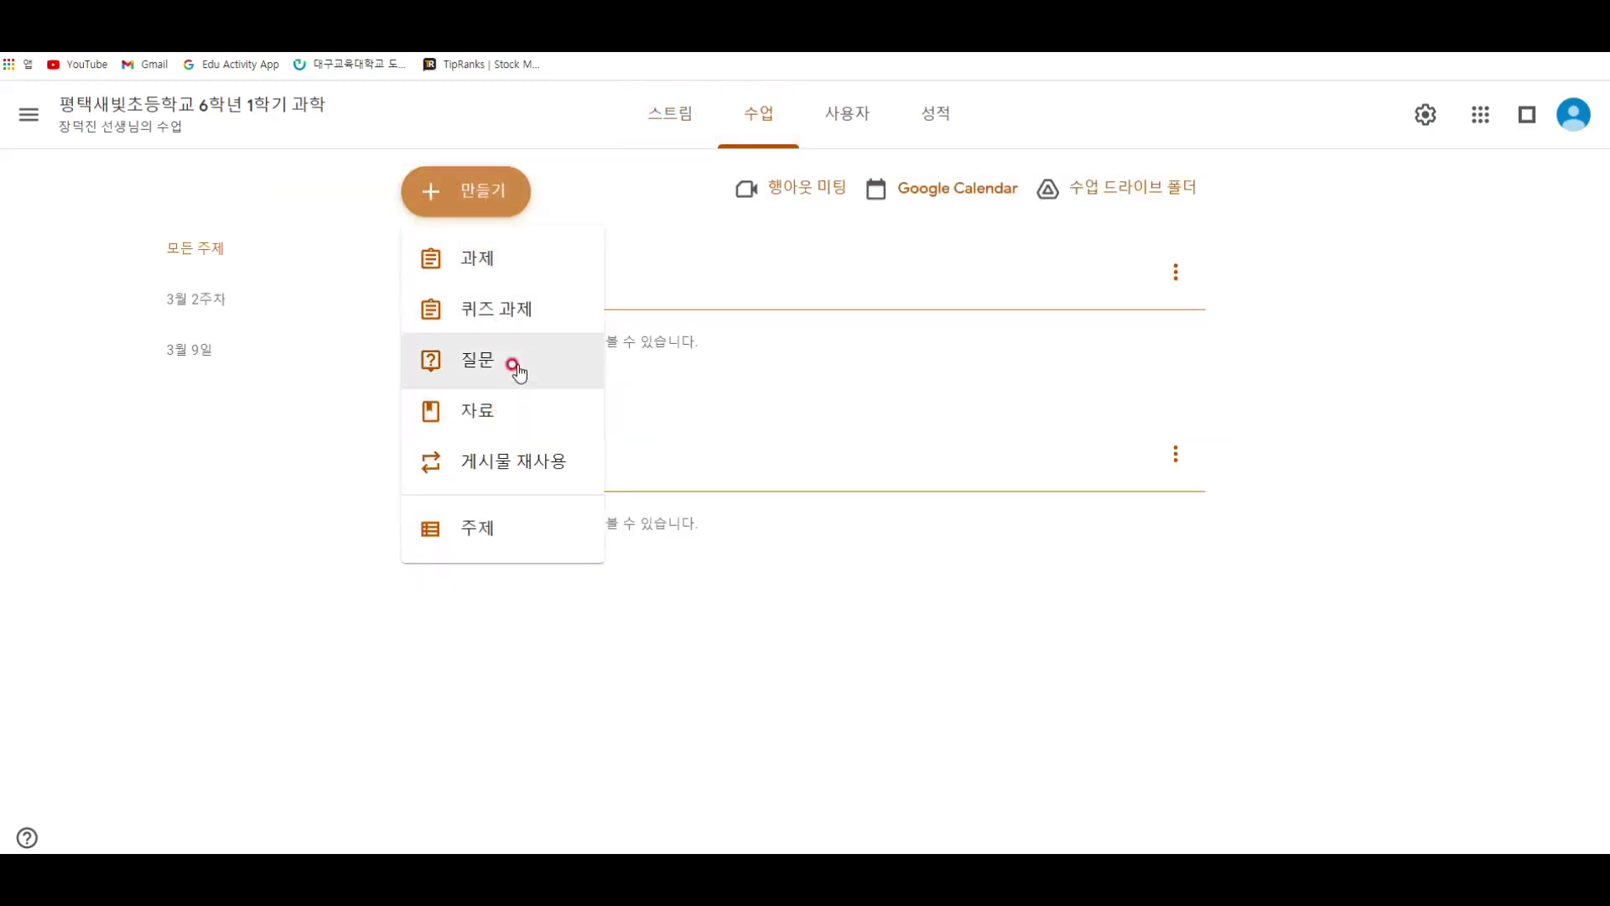
{"action": "left_click", "coordinate": [325, 590]}
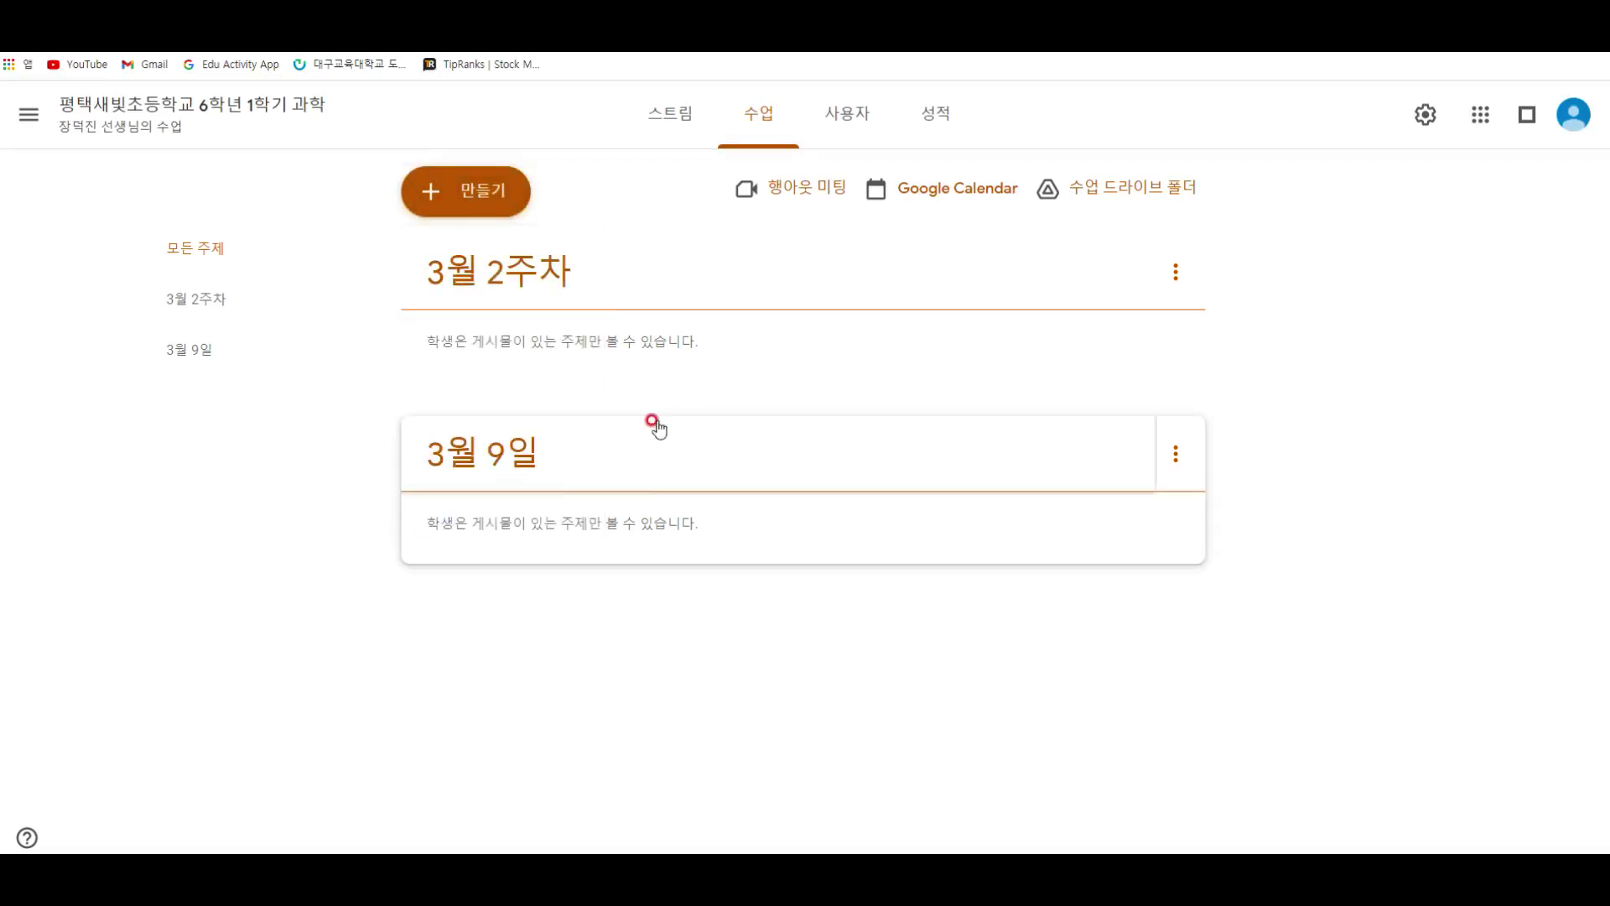
{"action": "left_click", "coordinate": [874, 114]}
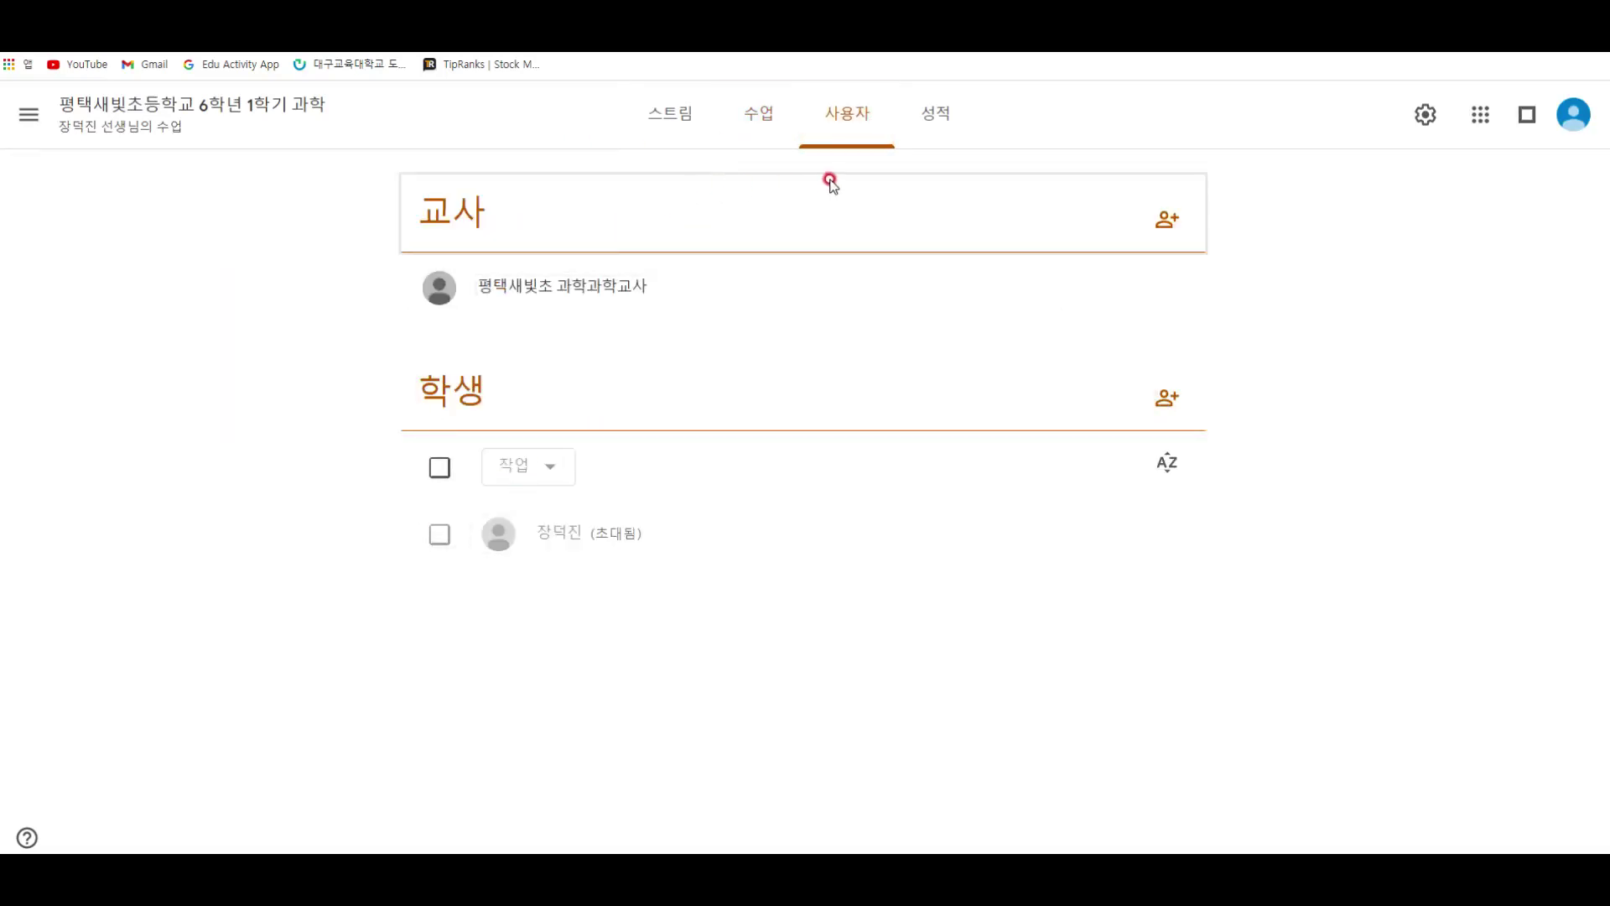
{"action": "left_click", "coordinate": [910, 130]}
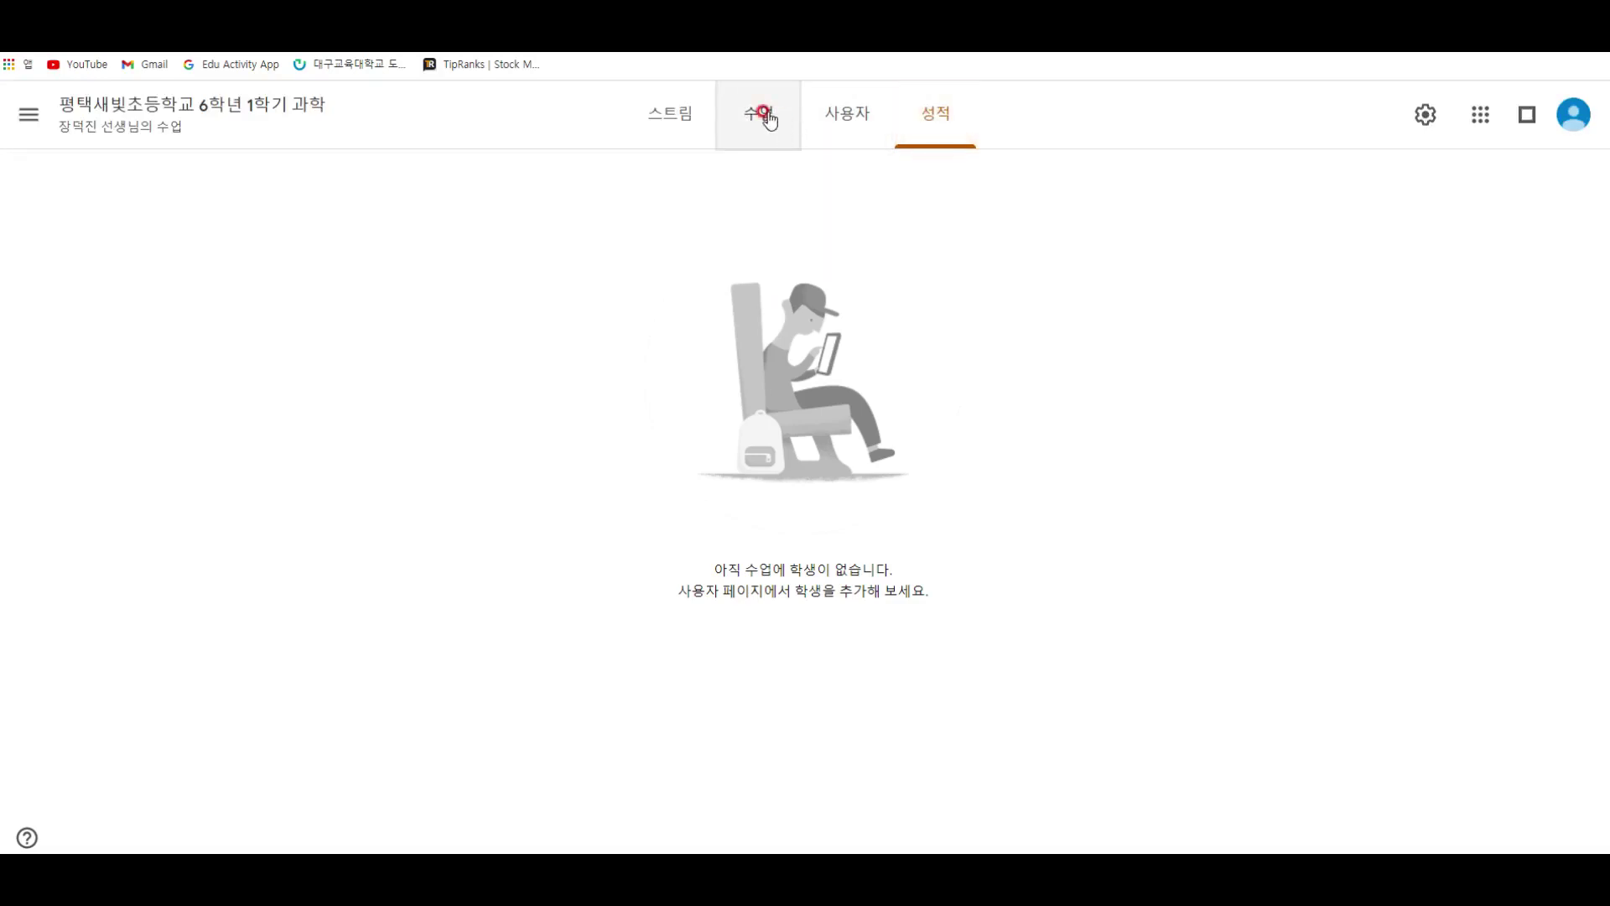
{"action": "left_click", "coordinate": [681, 118]}
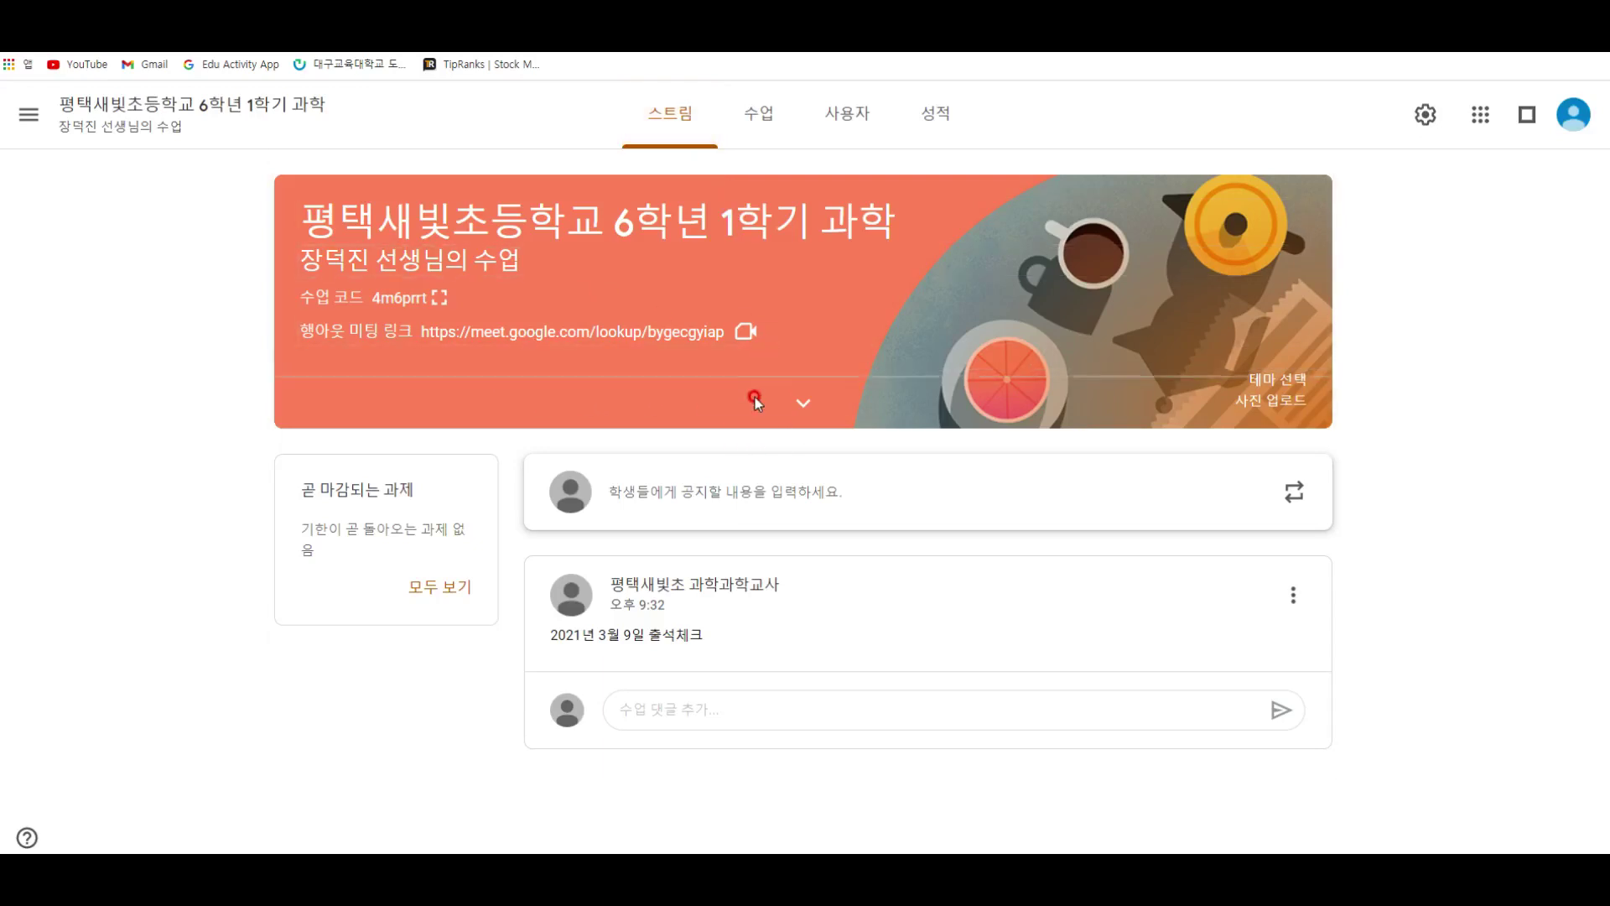